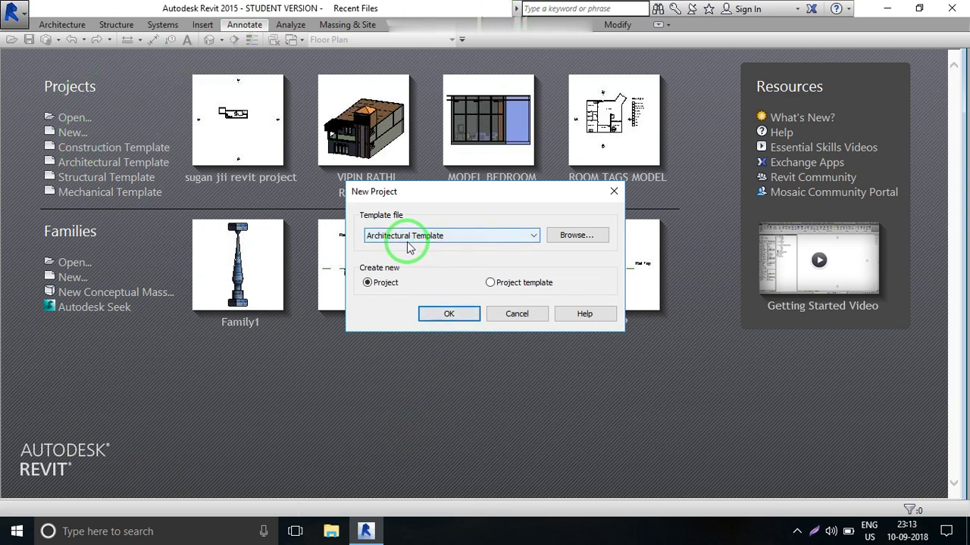
# Step: Create a new project from the Architectural Template
pyautogui.click(486, 241)
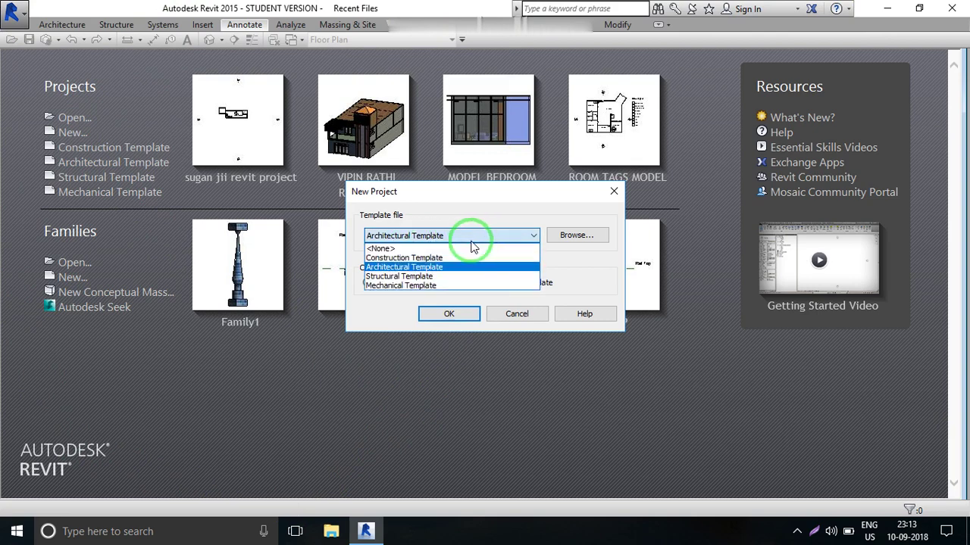
pyautogui.click(475, 244)
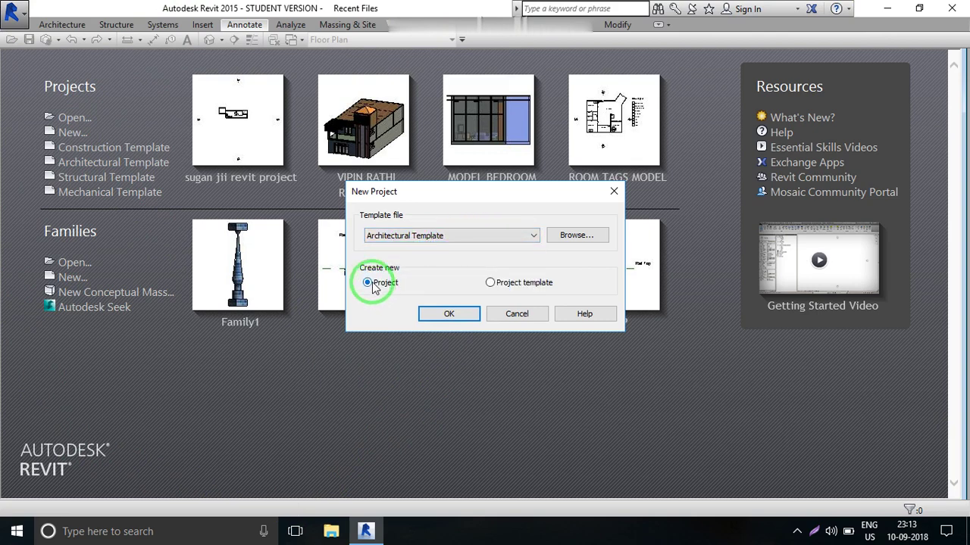
pyautogui.click(443, 318)
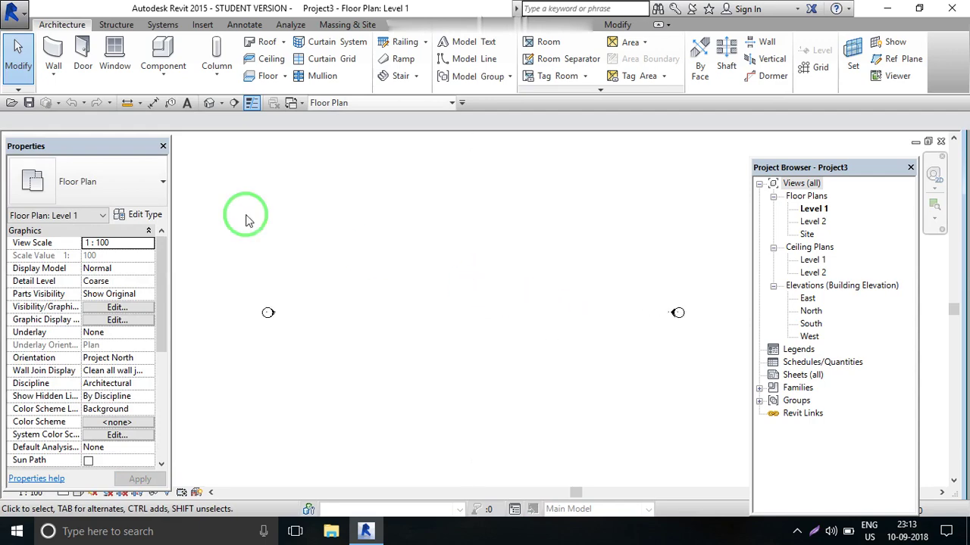
# Step: Start a rectangular wall, then cancel the wall placement
pyautogui.click(54, 50)
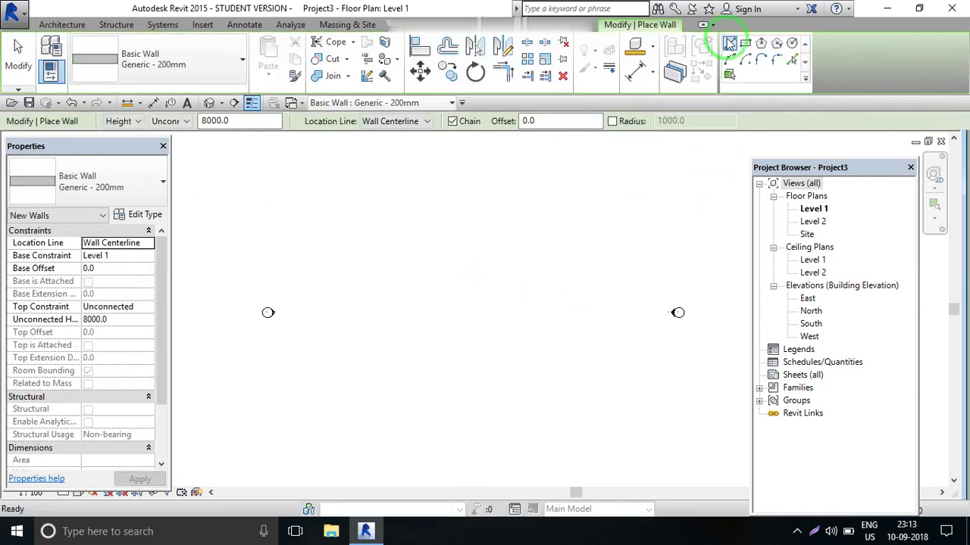
pyautogui.click(746, 45)
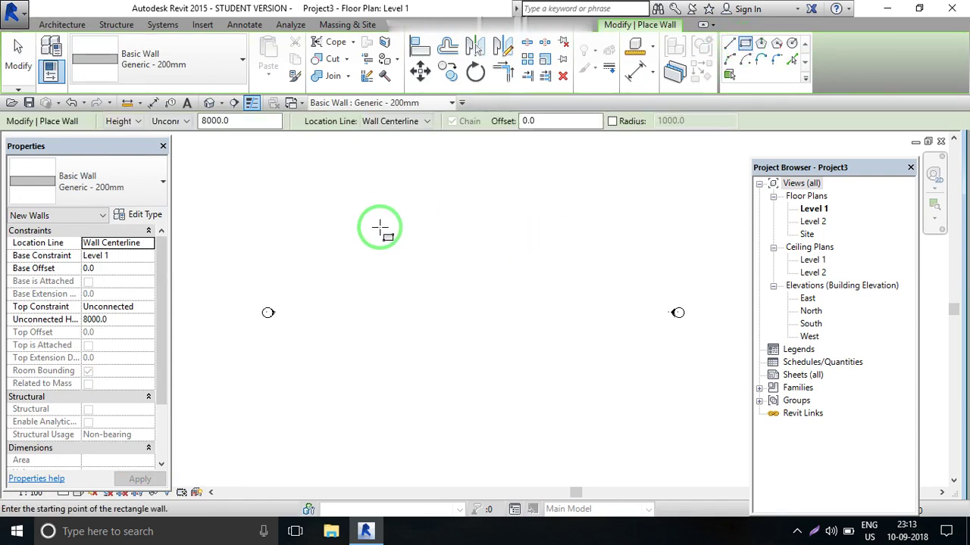
pyautogui.rightClick(418, 202)
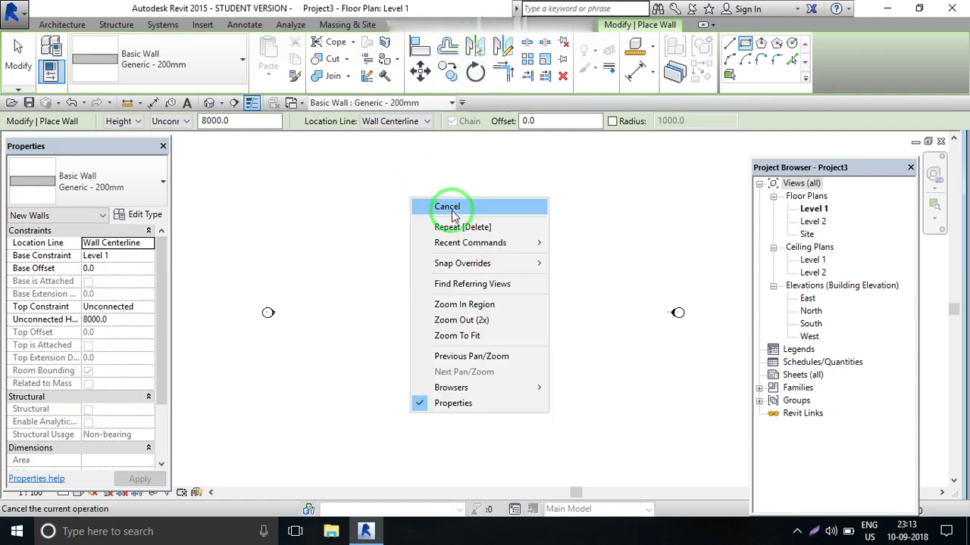
pyautogui.click(426, 204)
# Step: In Project Units, set the length format to Meters with the m unit symbol
pyautogui.scroll(-9, 532, 103)
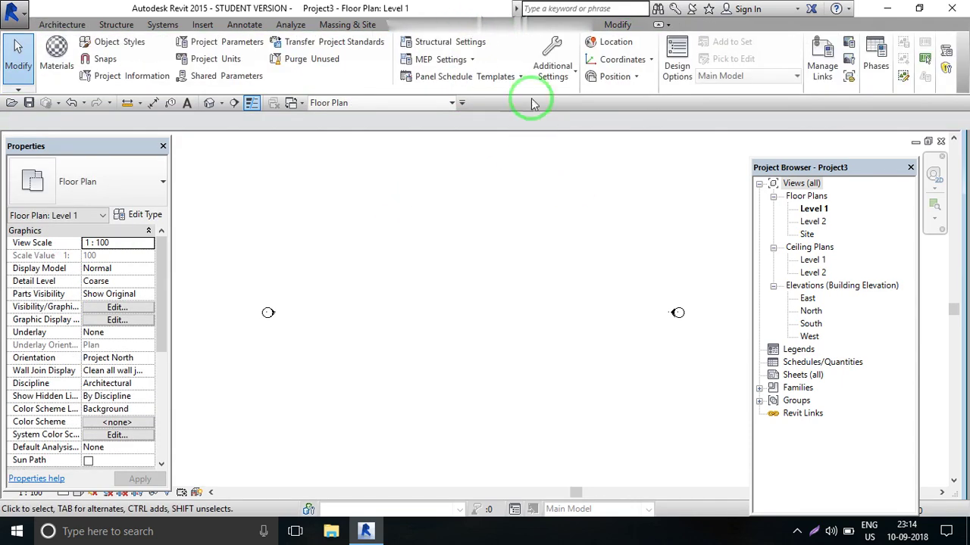
pyautogui.click(209, 59)
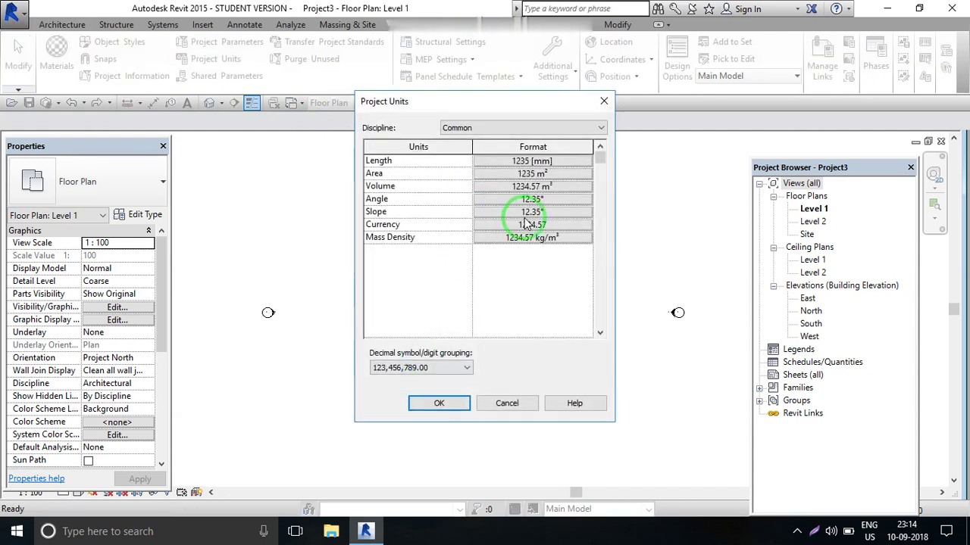
pyautogui.click(577, 162)
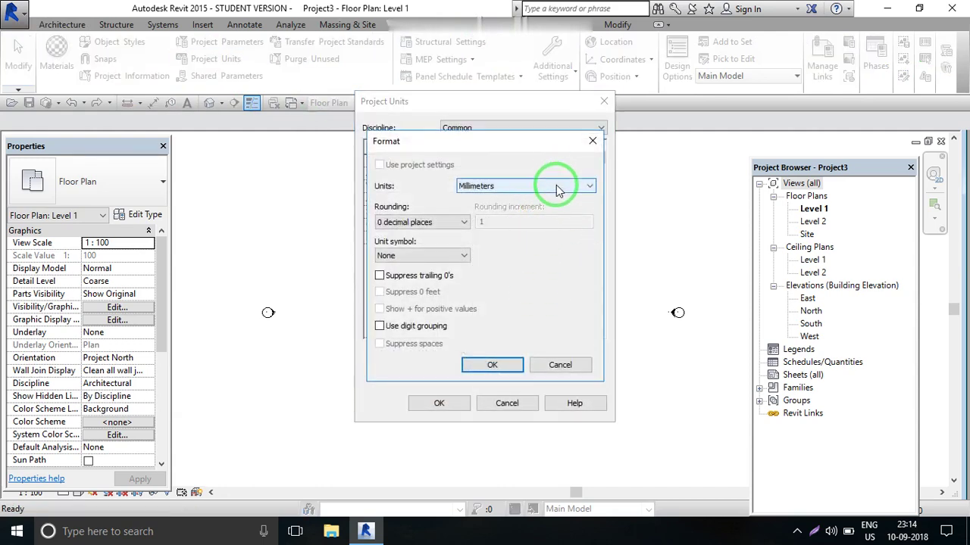
pyautogui.click(557, 189)
pyautogui.click(523, 244)
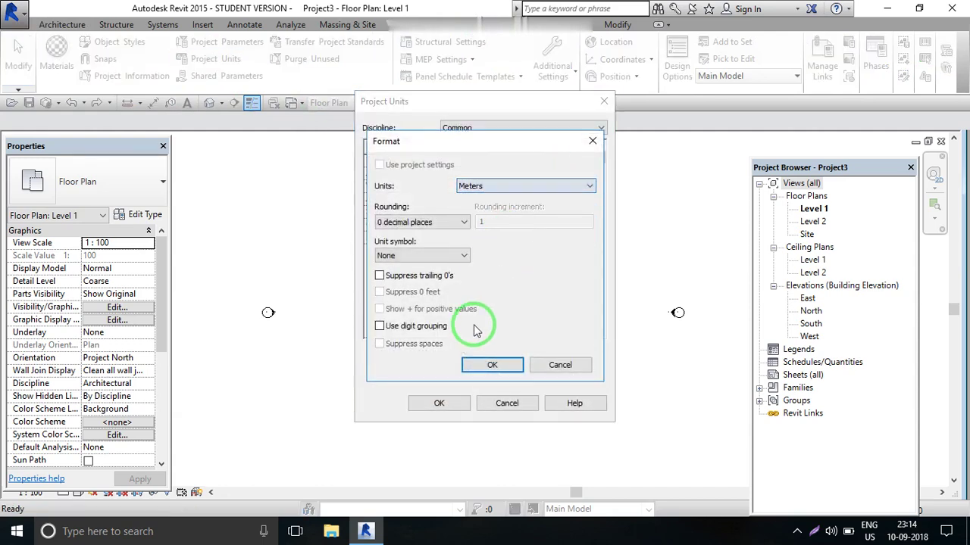
pyautogui.click(442, 255)
pyautogui.click(446, 235)
pyautogui.click(457, 252)
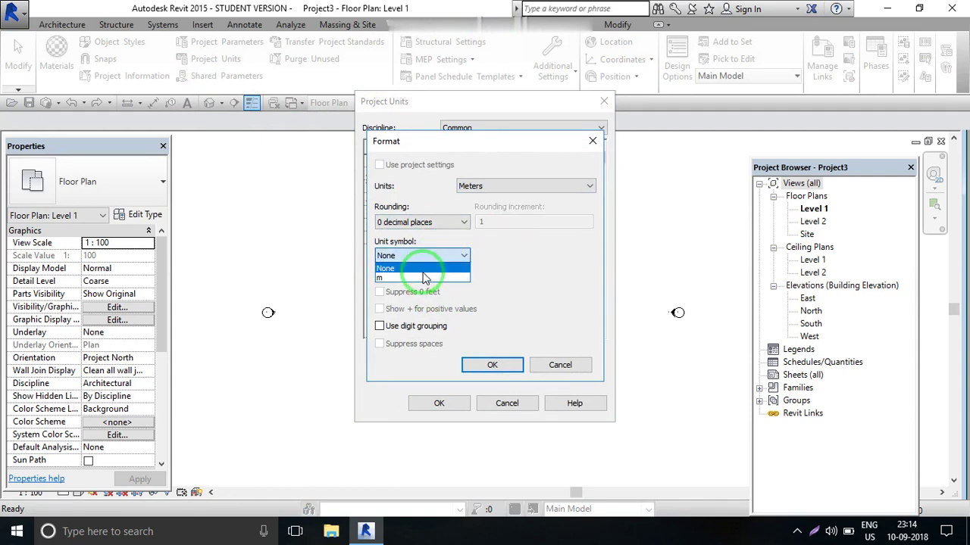
pyautogui.click(426, 278)
pyautogui.click(493, 362)
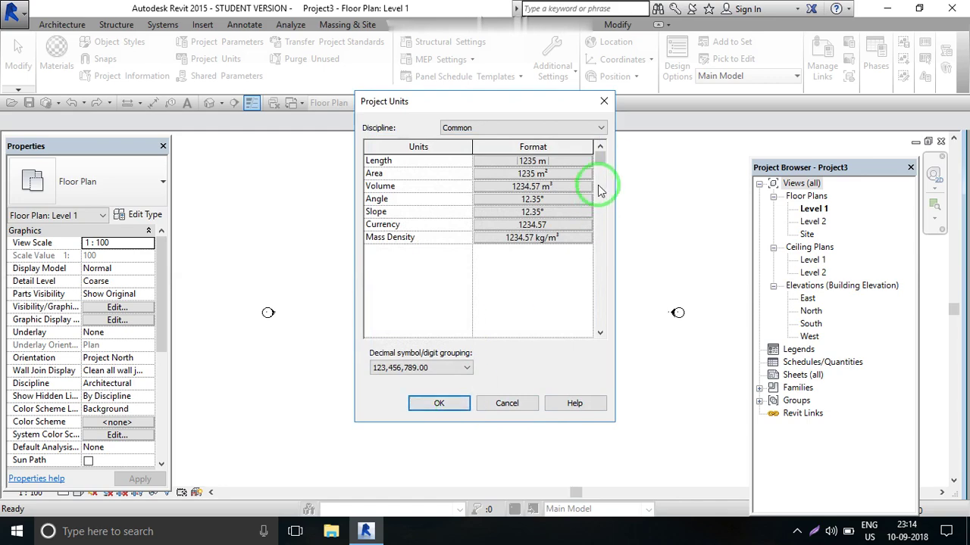
# Step: Change length units to feet and fractional inches and confirm Project Units
pyautogui.click(570, 169)
pyautogui.click(533, 187)
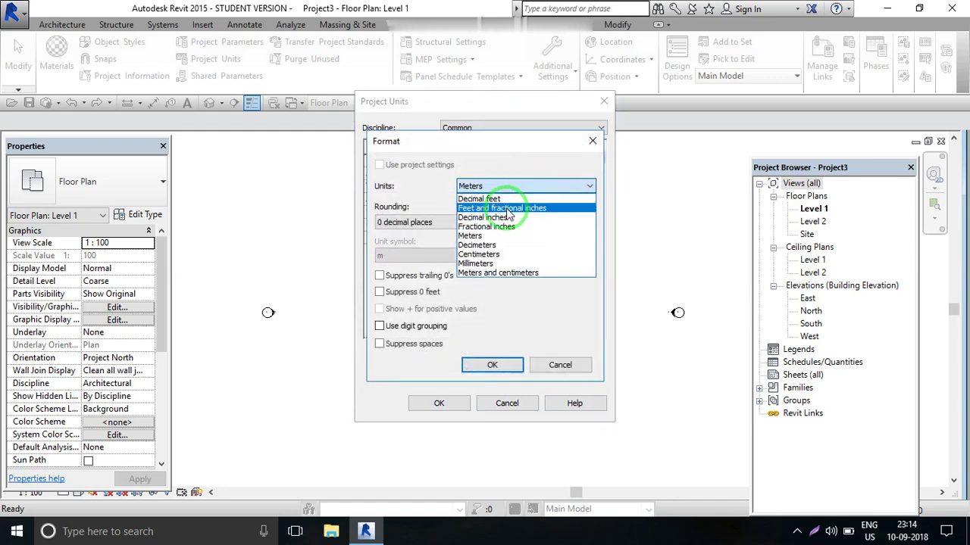
pyautogui.click(516, 209)
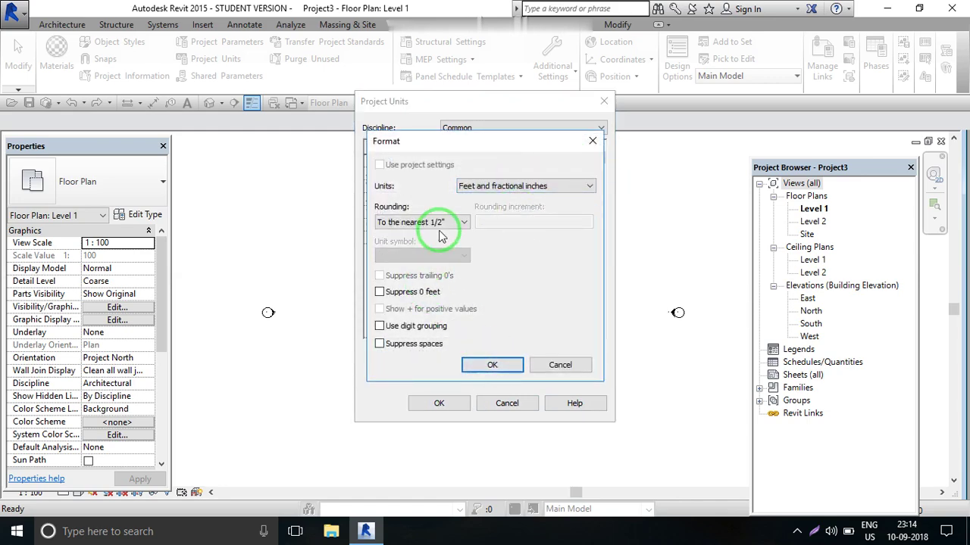
pyautogui.click(492, 365)
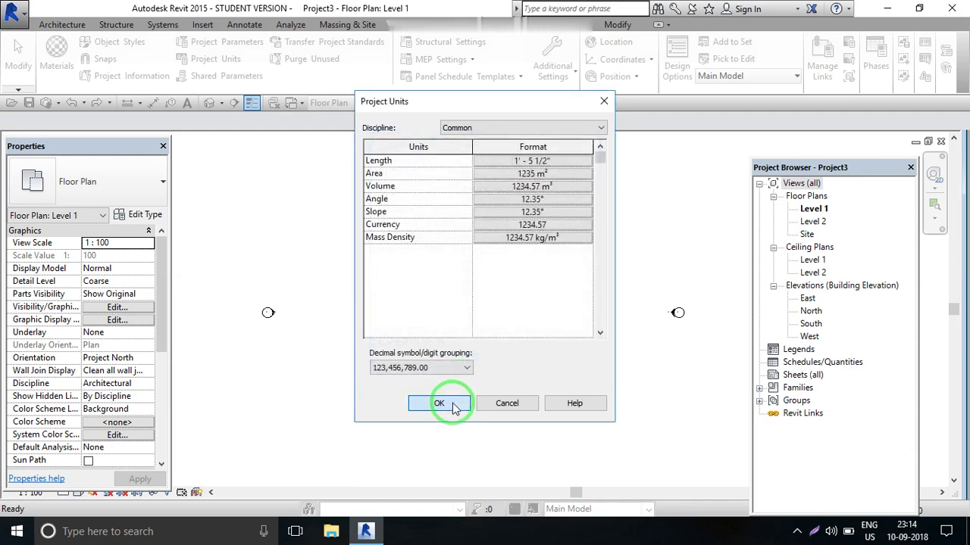
pyautogui.click(454, 407)
pyautogui.click(62, 24)
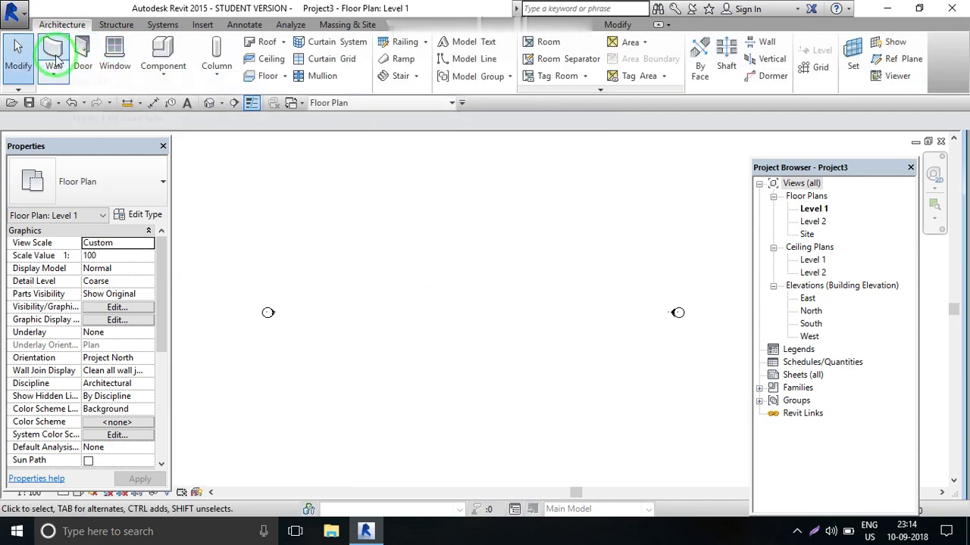
# Step: Draw a rectangular enclosure of Generic 200mm walls using the Rectangle option
pyautogui.click(52, 51)
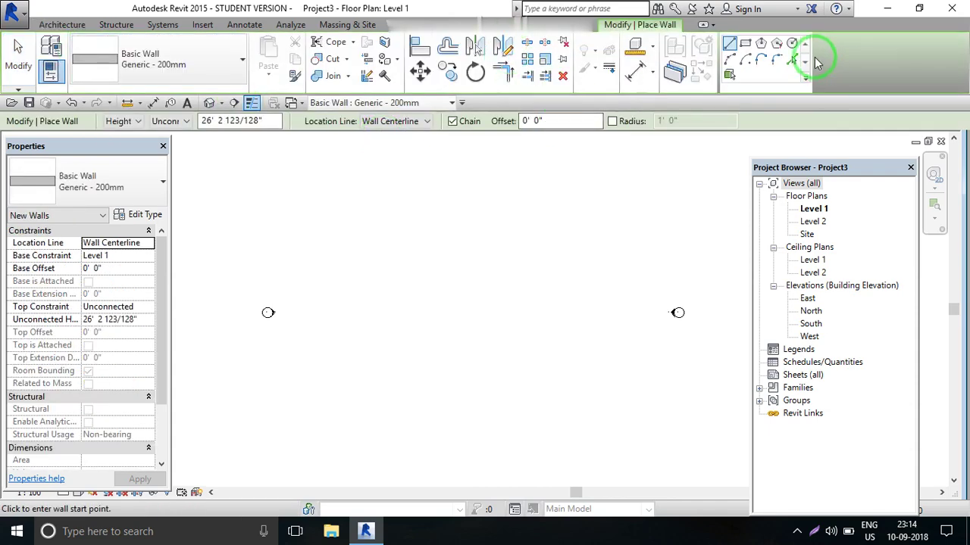
pyautogui.click(742, 46)
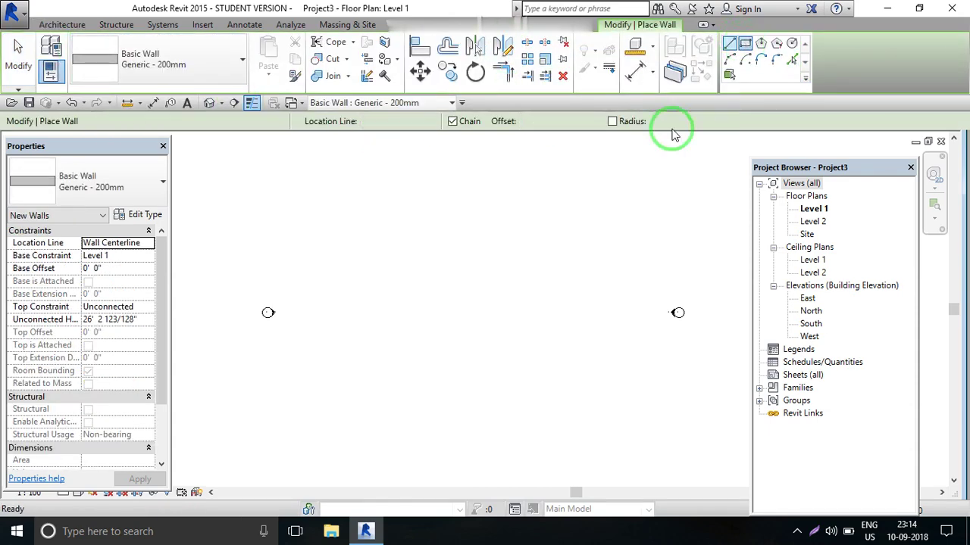
pyautogui.click(371, 206)
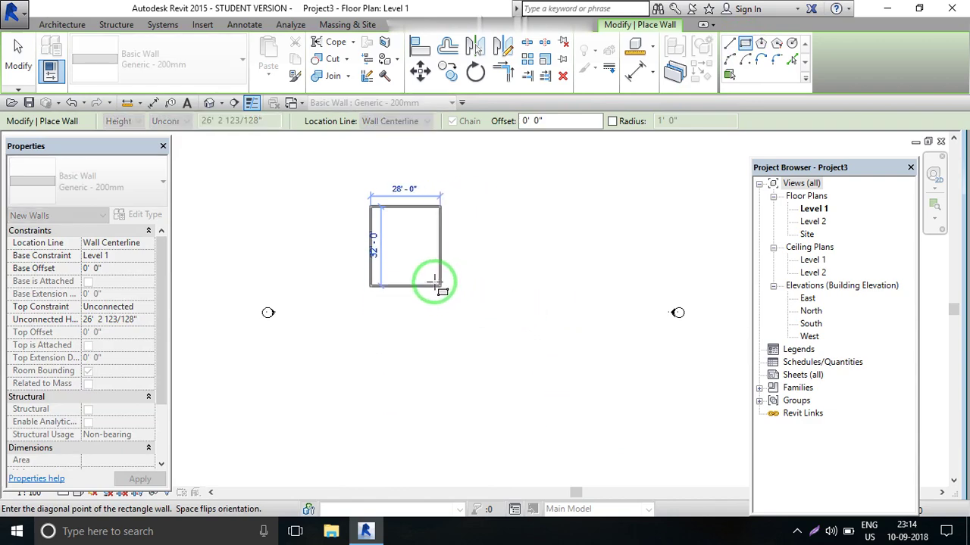
pyautogui.click(444, 282)
pyautogui.rightClick(516, 182)
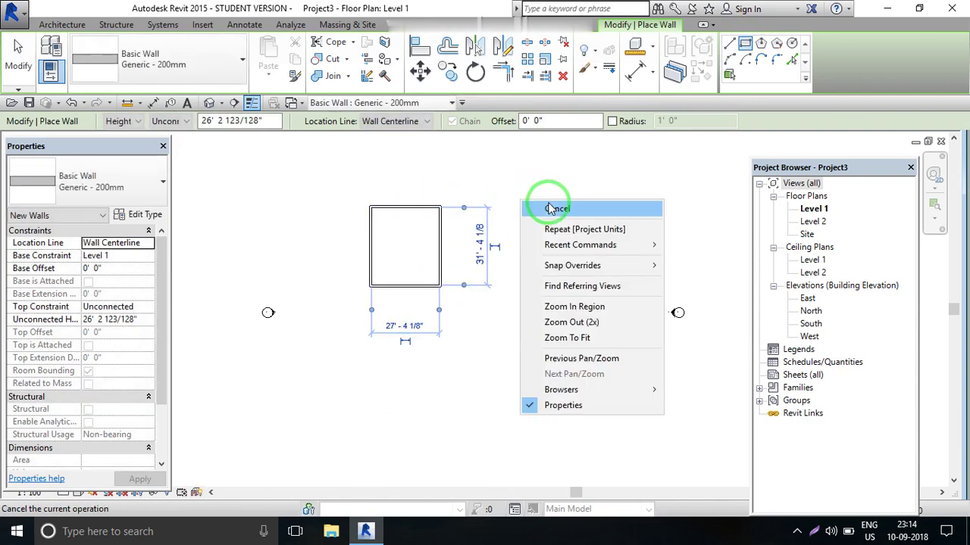
pyautogui.click(546, 185)
pyautogui.rightClick(535, 191)
pyautogui.click(583, 196)
pyautogui.scroll(3, 447, 204)
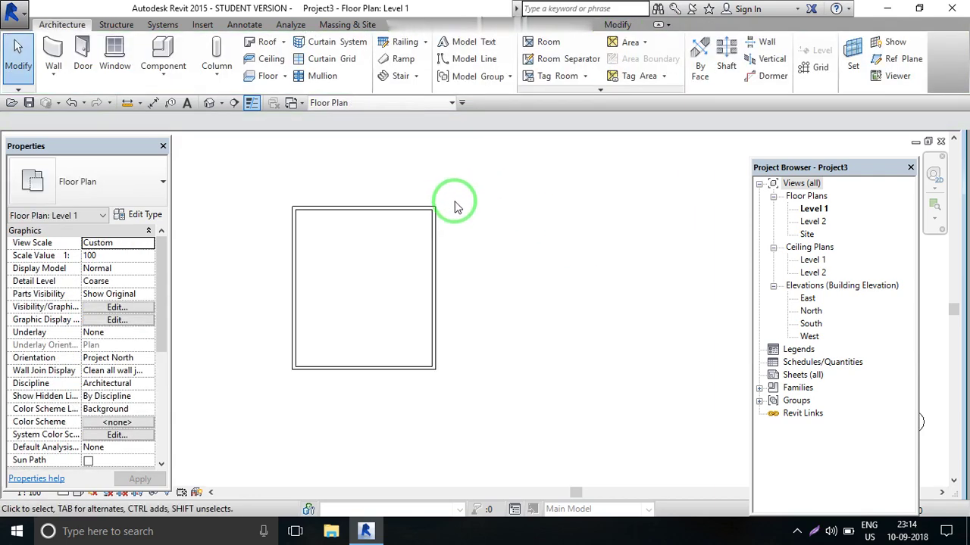
pyautogui.click(87, 51)
# Step: Draw two parallel angled walls extending up-right from the rectangle's right wall
pyautogui.click(53, 52)
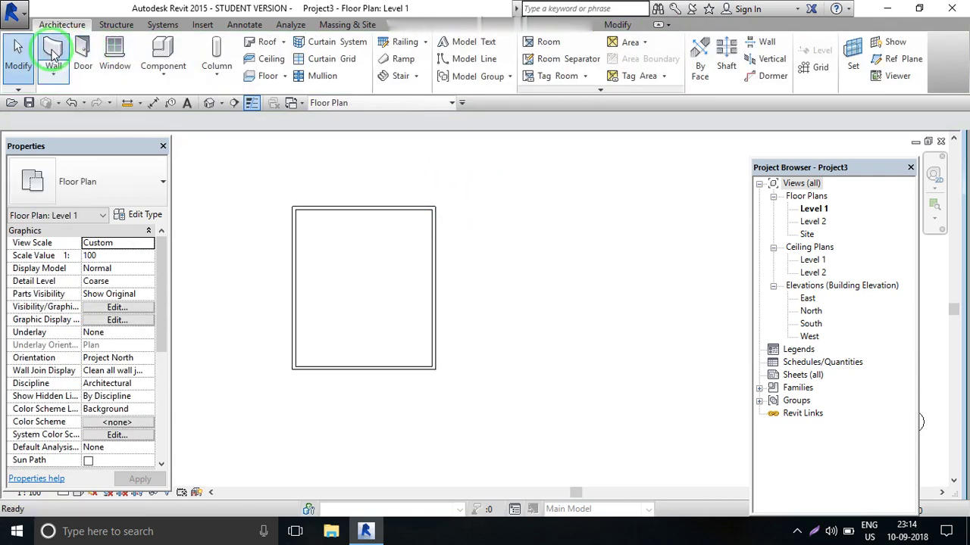
pyautogui.click(433, 235)
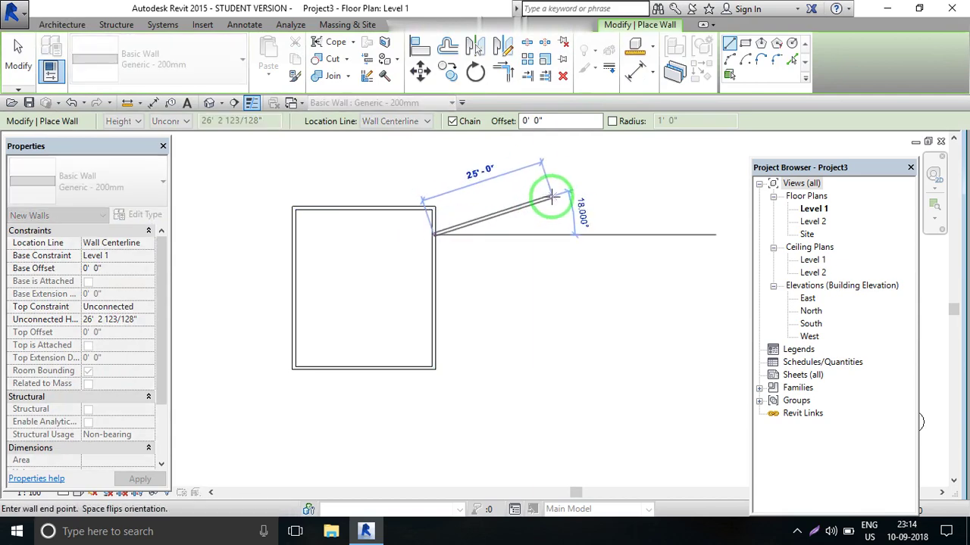
pyautogui.click(552, 199)
pyautogui.rightClick(590, 204)
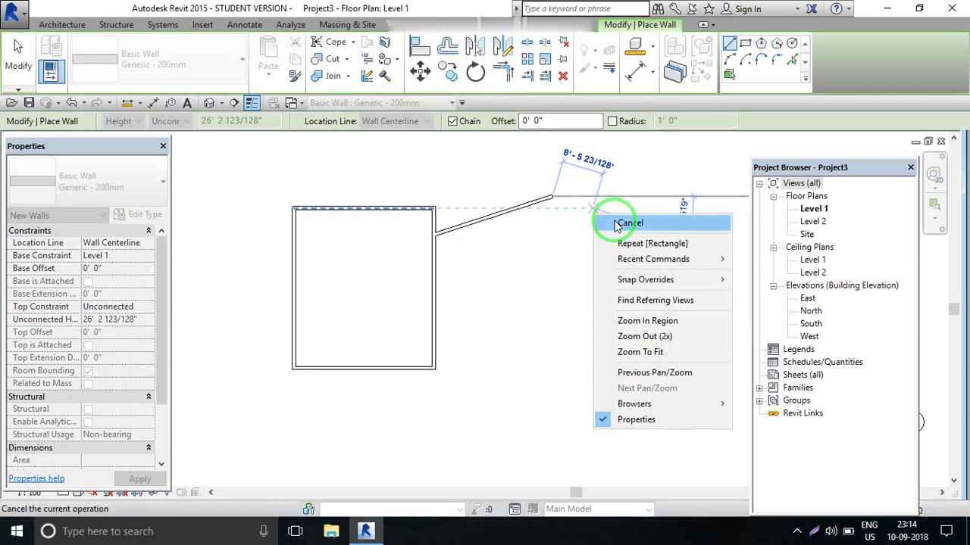
pyautogui.click(617, 220)
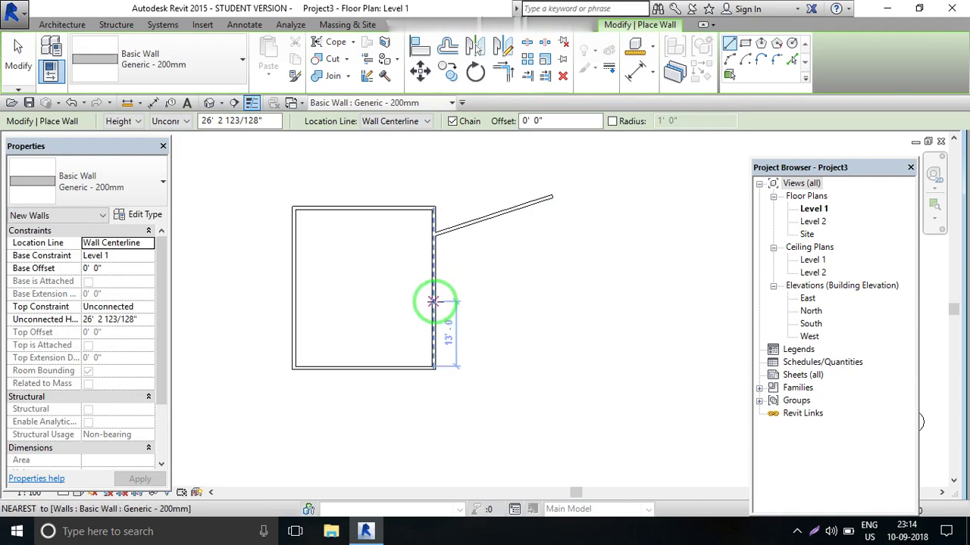
pyautogui.click(434, 301)
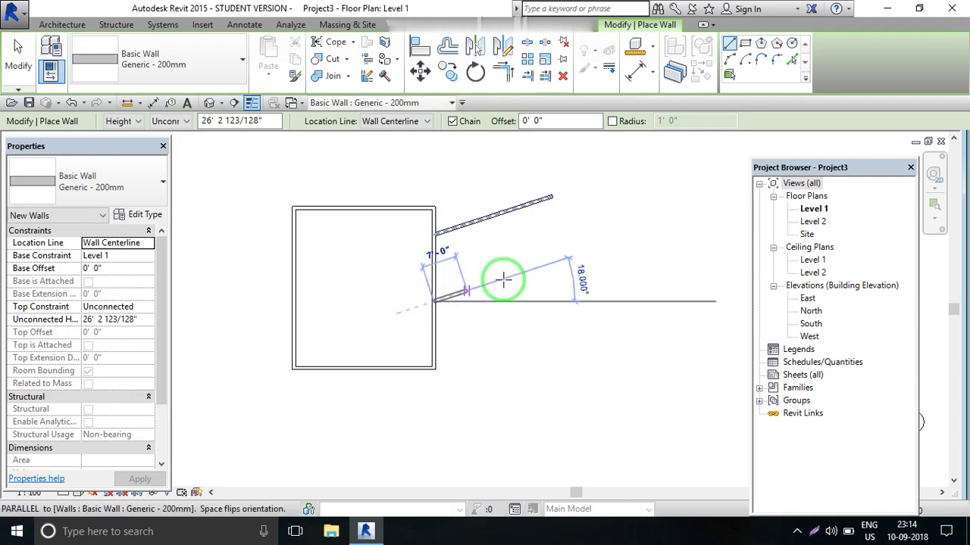
pyautogui.click(564, 260)
pyautogui.rightClick(627, 219)
pyautogui.click(637, 223)
pyautogui.rightClick(640, 188)
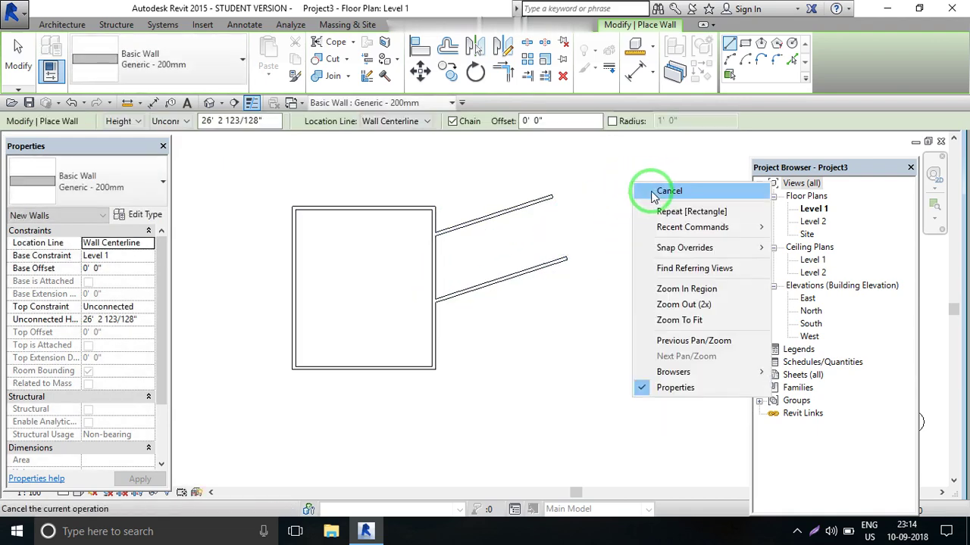
pyautogui.click(654, 193)
pyautogui.scroll(3, 553, 236)
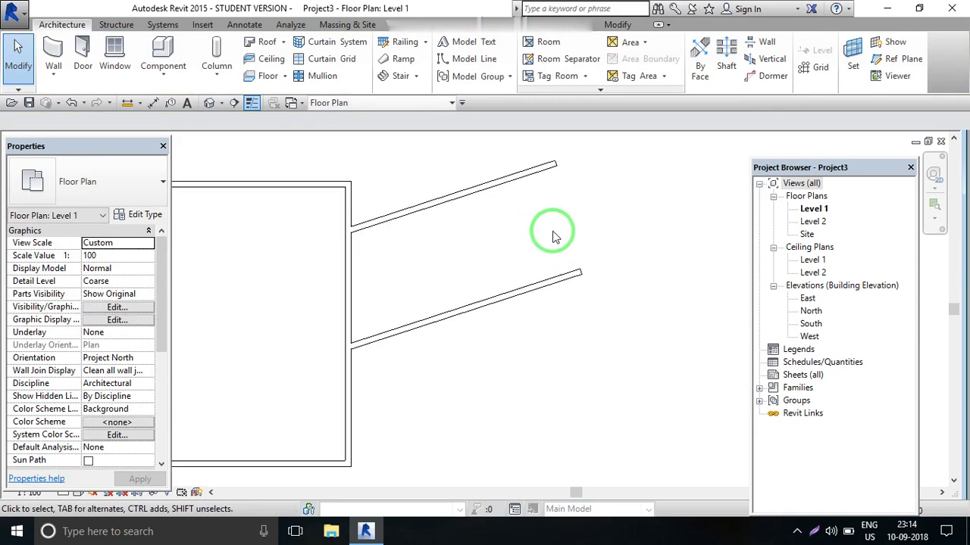
# Step: Select the right wall and try Split Element, then cancel it
pyautogui.click(348, 264)
pyautogui.click(529, 44)
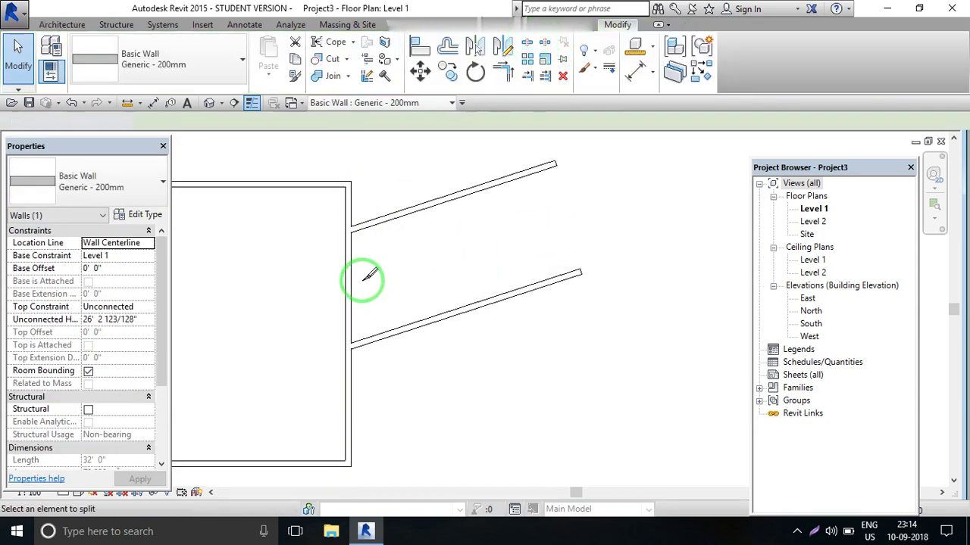
pyautogui.rightClick(379, 261)
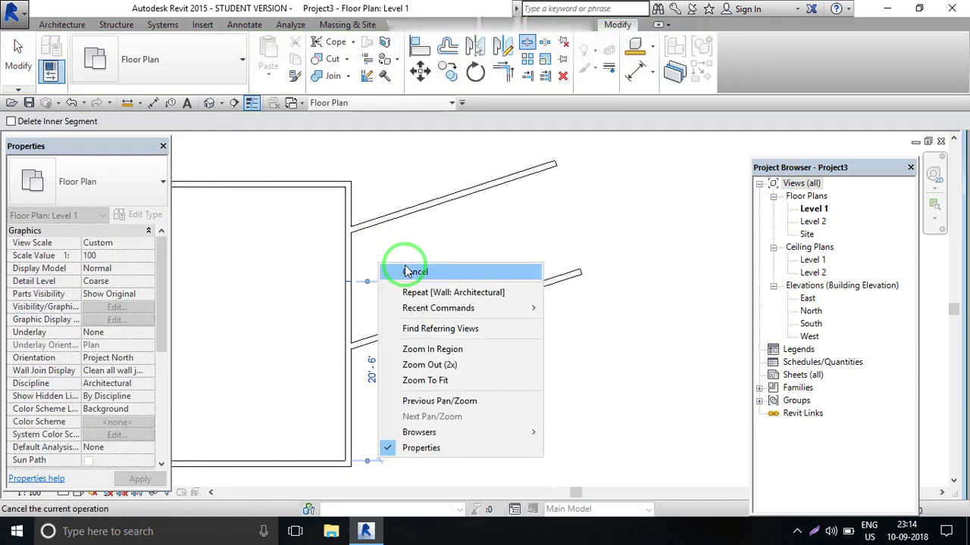
pyautogui.click(401, 266)
pyautogui.rightClick(389, 250)
pyautogui.click(411, 258)
# Step: Drag the right wall's pieces back to the two angled walls, clearing the gap between them
pyautogui.click(348, 265)
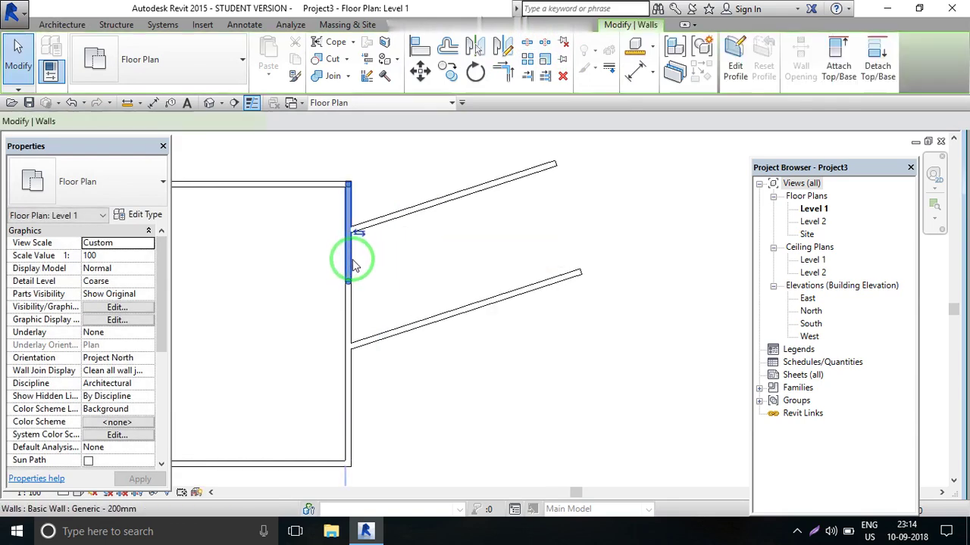
pyautogui.moveTo(349, 284); pyautogui.dragTo(348, 270)
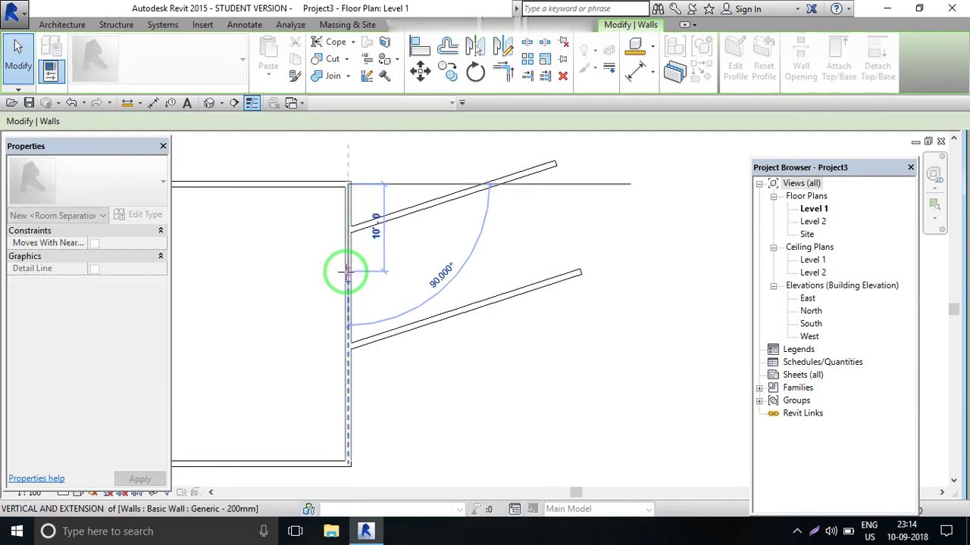
pyautogui.click(363, 281)
pyautogui.click(348, 286)
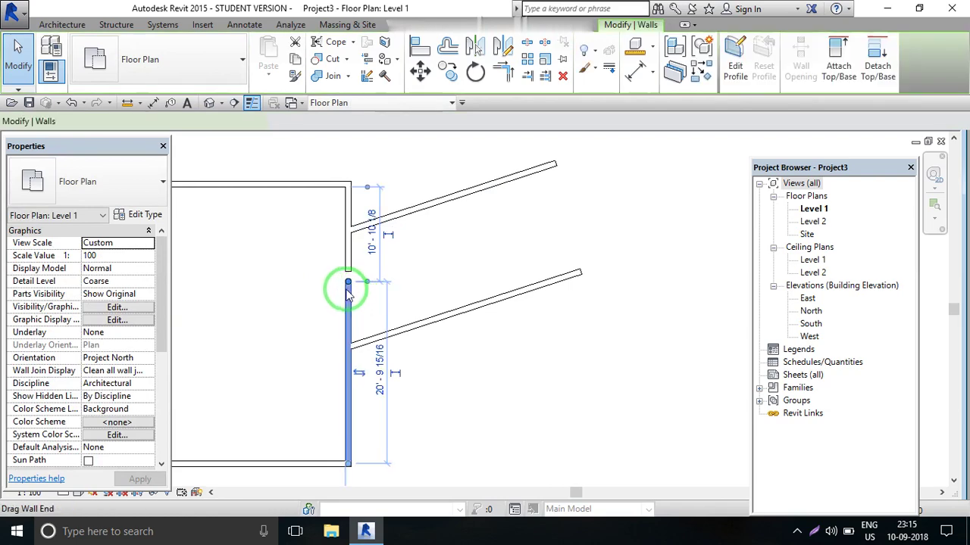
pyautogui.moveTo(348, 286); pyautogui.dragTo(348, 345)
pyautogui.click(347, 290)
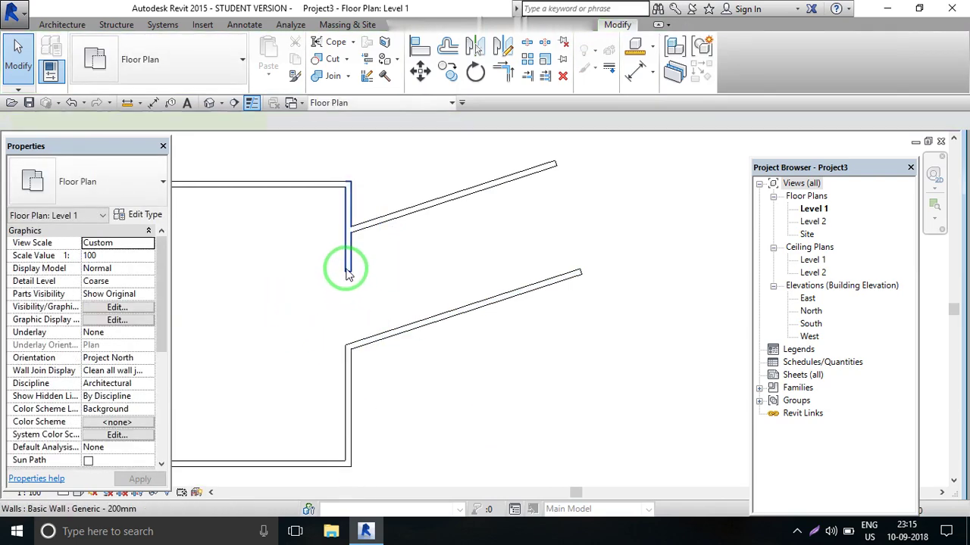
pyautogui.click(347, 267)
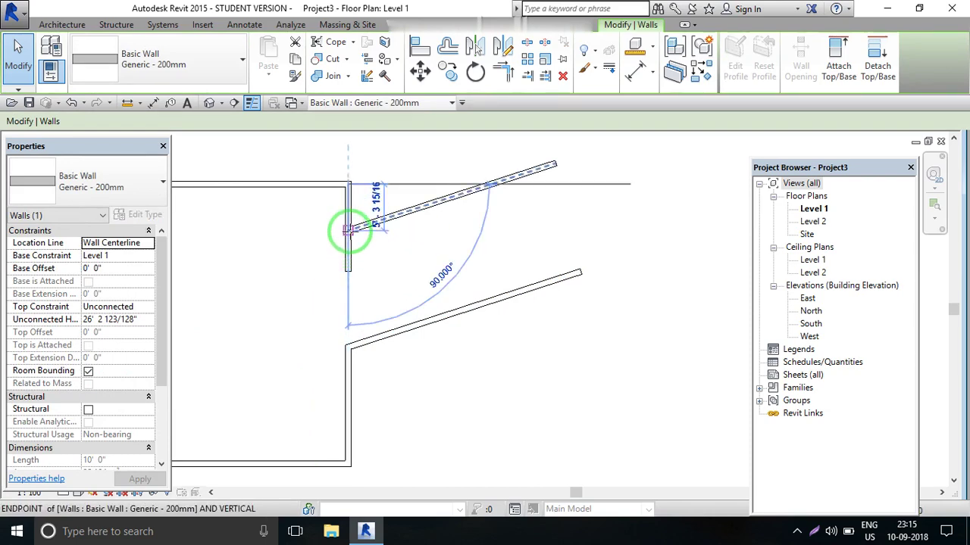
pyautogui.moveTo(349, 271); pyautogui.dragTo(347, 231)
pyautogui.click(379, 174)
pyautogui.scroll(-3, 379, 284)
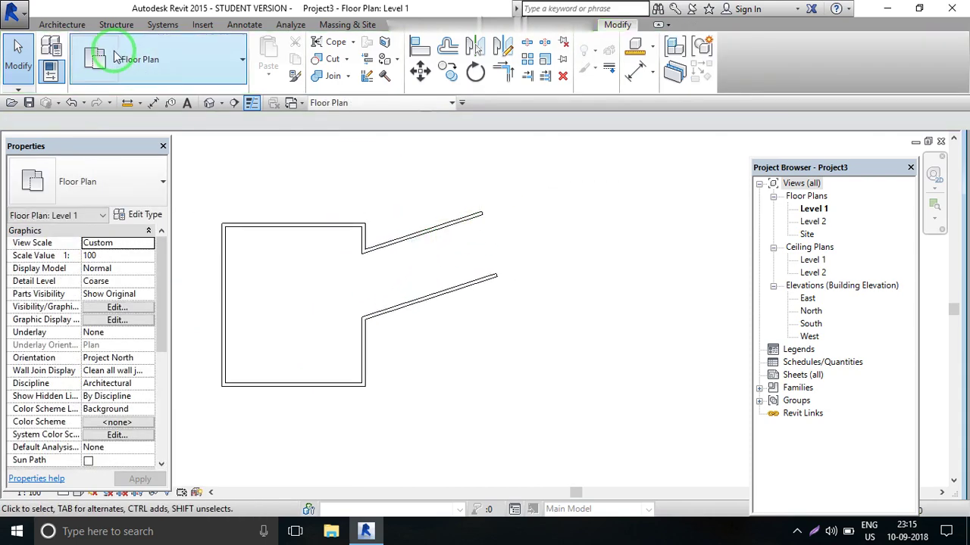
# Step: Draw a wall joining the far ends of the two angled walls
pyautogui.click(64, 25)
pyautogui.click(53, 51)
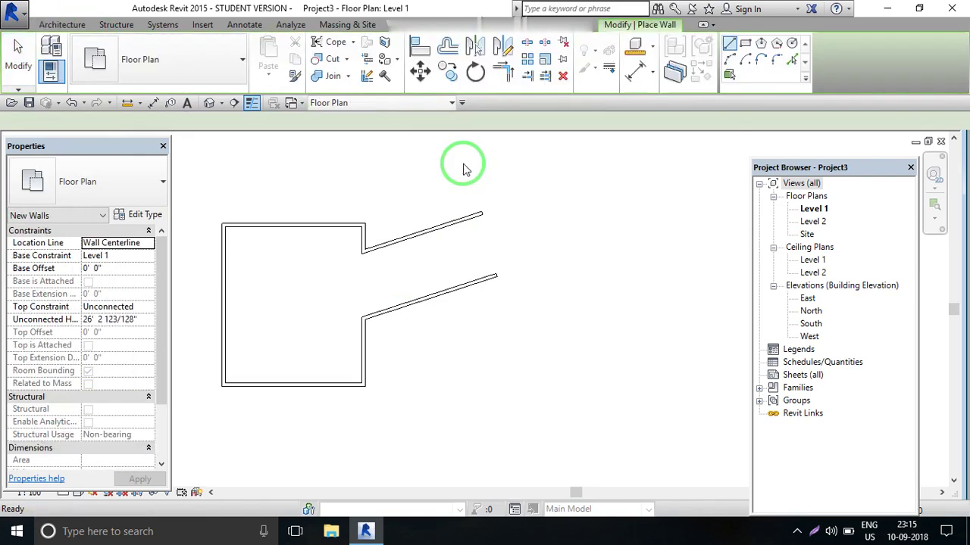
pyautogui.click(482, 214)
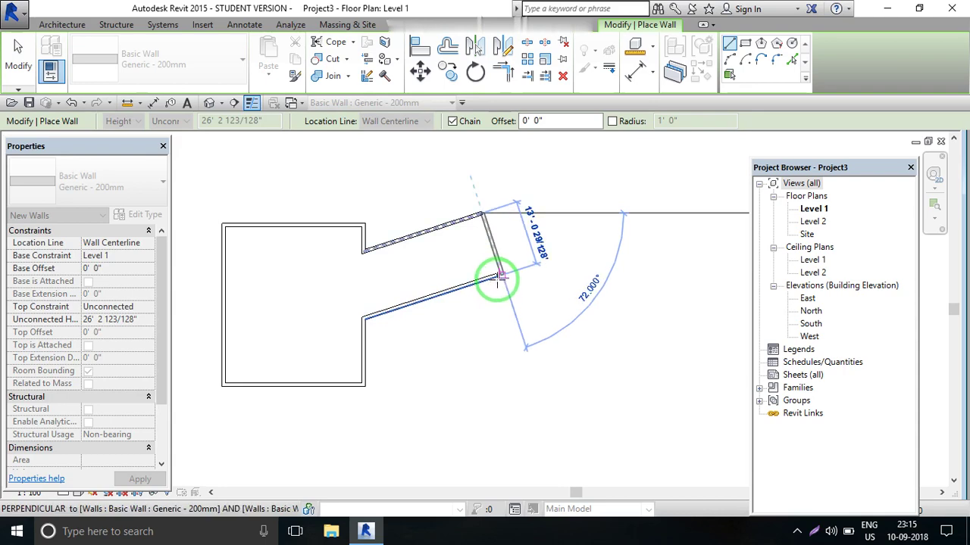
pyautogui.click(496, 275)
pyautogui.rightClick(587, 192)
pyautogui.click(580, 198)
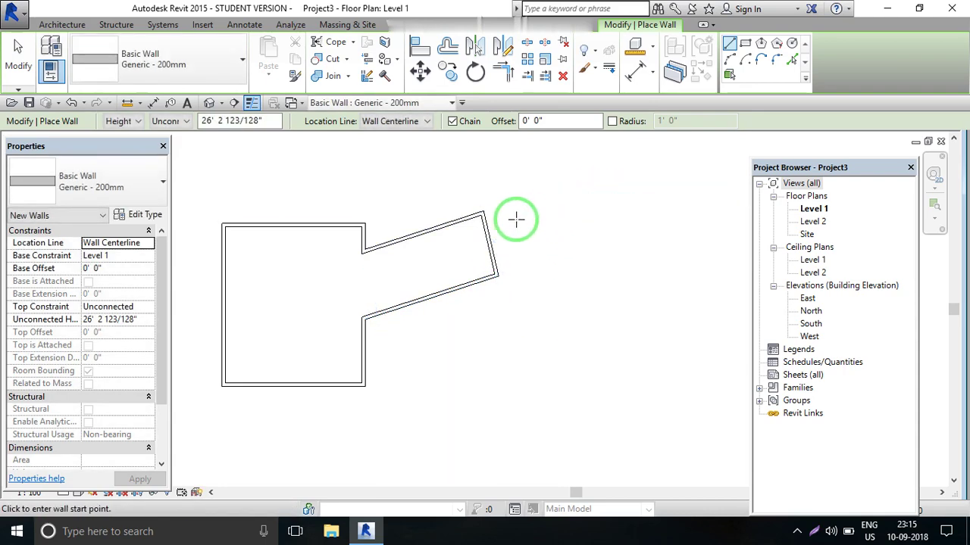
# Step: Exit wall drawing and start a new wall on the room's top wall
pyautogui.scroll(1, 518, 211)
pyautogui.rightClick(532, 194)
pyautogui.click(546, 199)
pyautogui.scroll(-2, 515, 246)
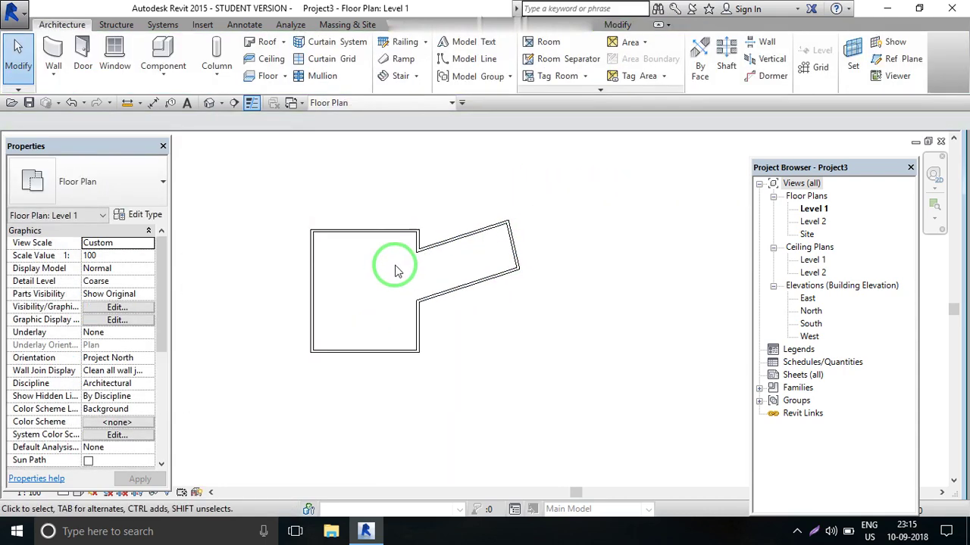
pyautogui.scroll(1, 390, 258)
pyautogui.click(46, 46)
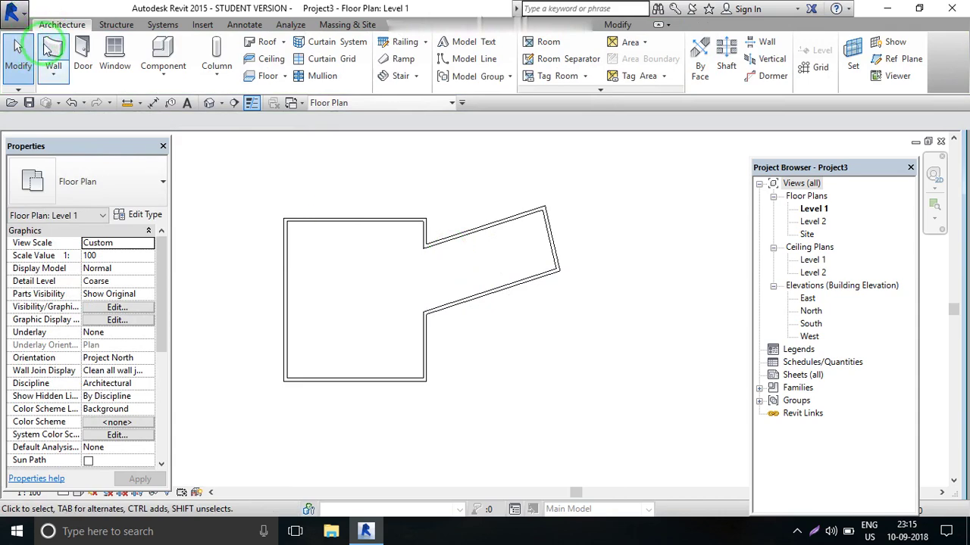
pyautogui.click(307, 219)
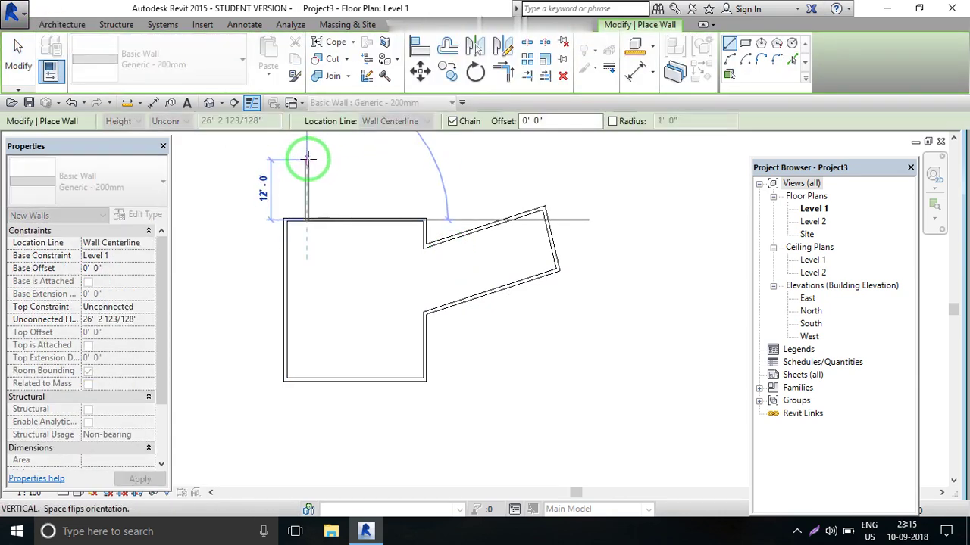
# Step: Draw two 12' vertical walls above the room and a top wall closing the small bay
pyautogui.click(307, 158)
pyautogui.rightClick(388, 158)
pyautogui.click(416, 166)
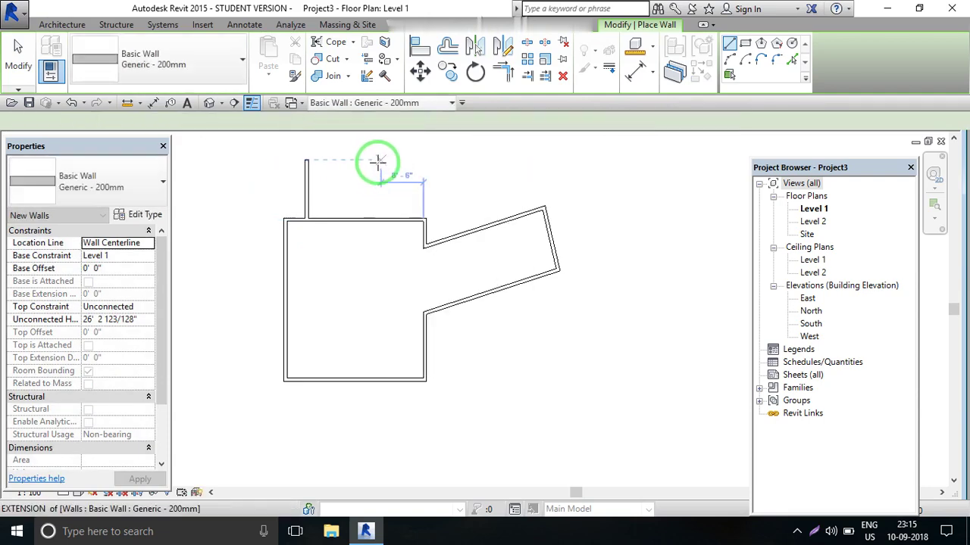
pyautogui.click(371, 161)
pyautogui.click(370, 219)
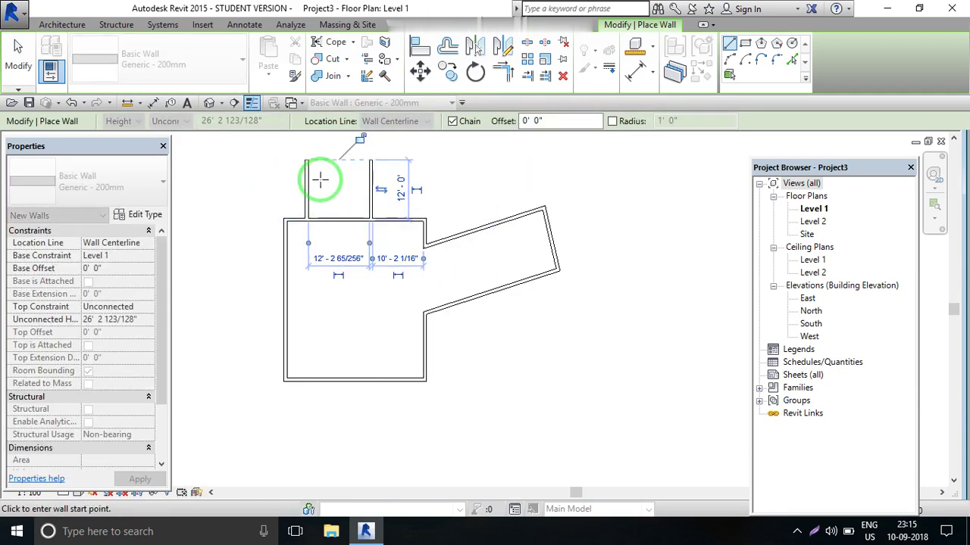
pyautogui.rightClick(320, 179)
pyautogui.click(334, 187)
pyautogui.click(307, 160)
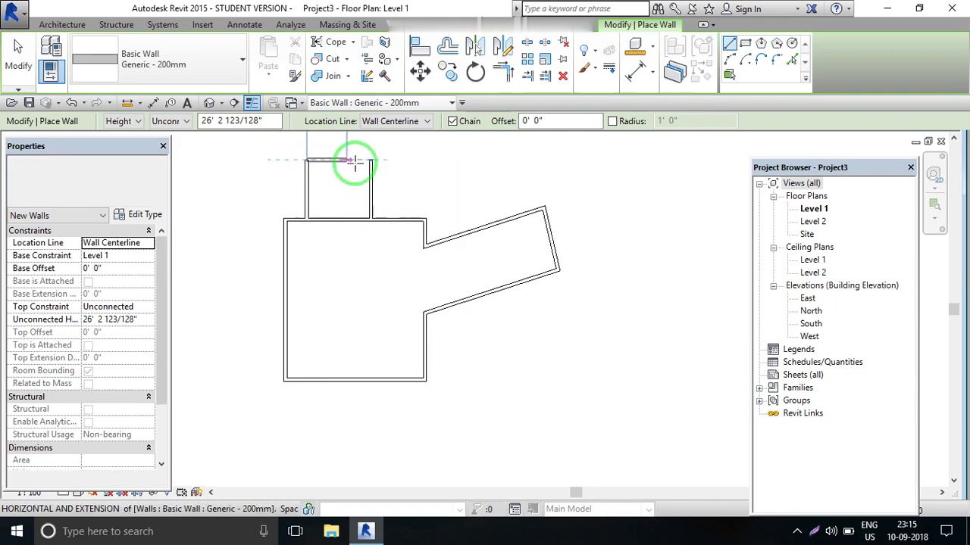
pyautogui.click(370, 159)
pyautogui.rightClick(338, 191)
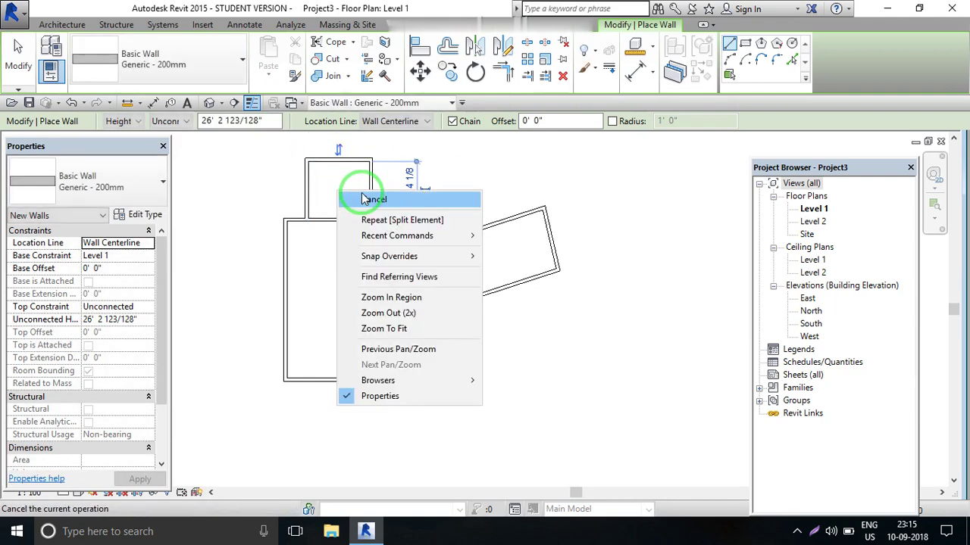
pyautogui.click(362, 198)
pyautogui.scroll(2, 340, 201)
pyautogui.rightClick(331, 177)
pyautogui.click(337, 185)
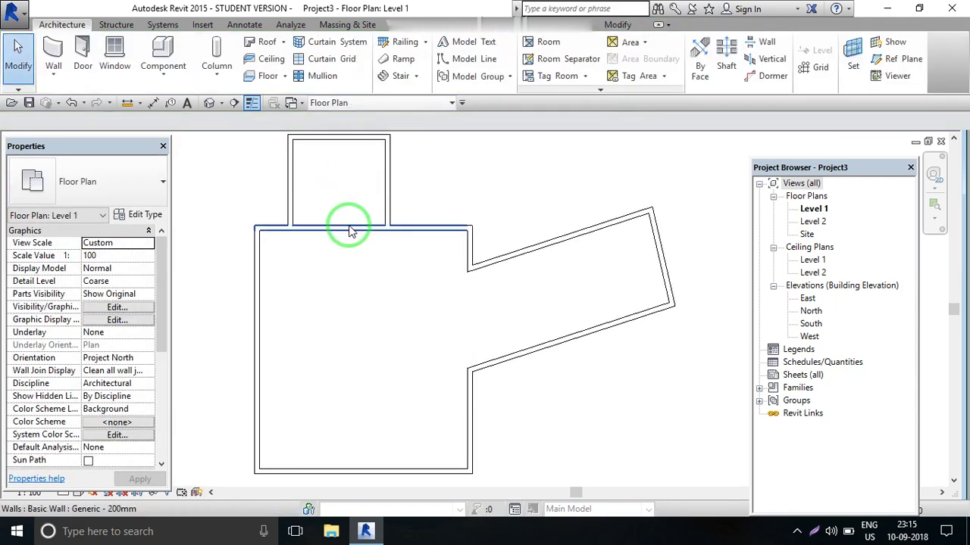
# Step: Split the main room's top wall beneath the small bay
pyautogui.click(350, 231)
pyautogui.click(515, 43)
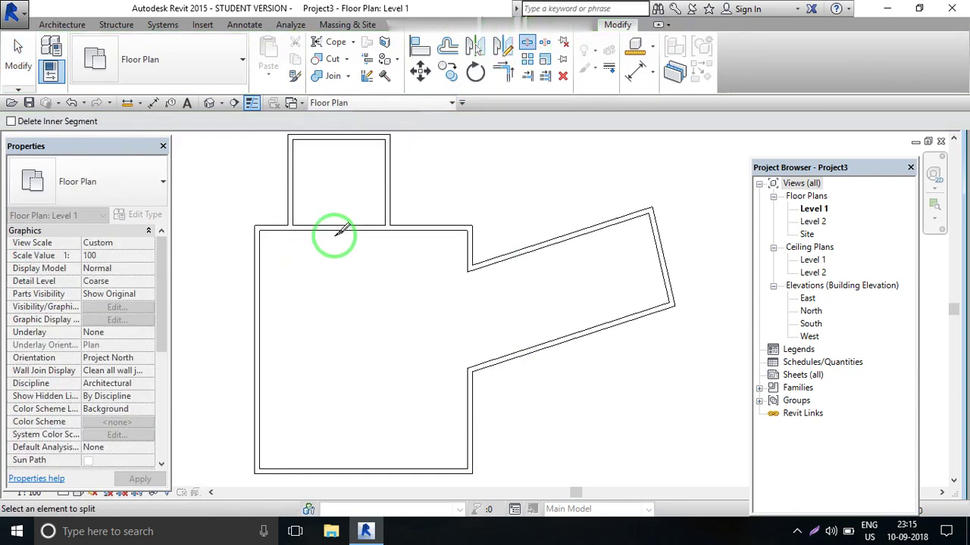
pyautogui.click(331, 231)
pyautogui.rightClick(336, 184)
pyautogui.click(340, 184)
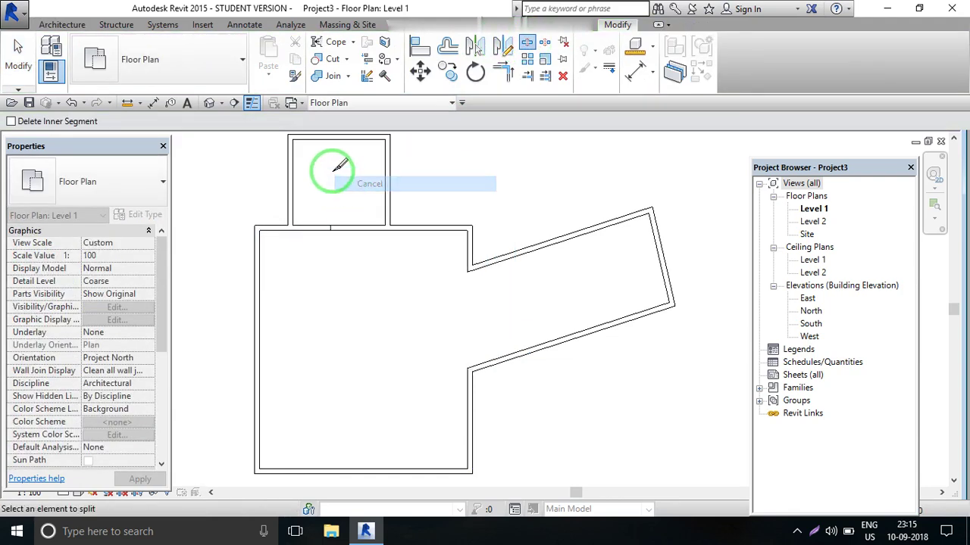
pyautogui.rightClick(335, 174)
pyautogui.click(346, 183)
pyautogui.scroll(3, 308, 227)
# Step: Drag the split top wall's ends back to the bay's side walls, opening it into the room
pyautogui.click(341, 226)
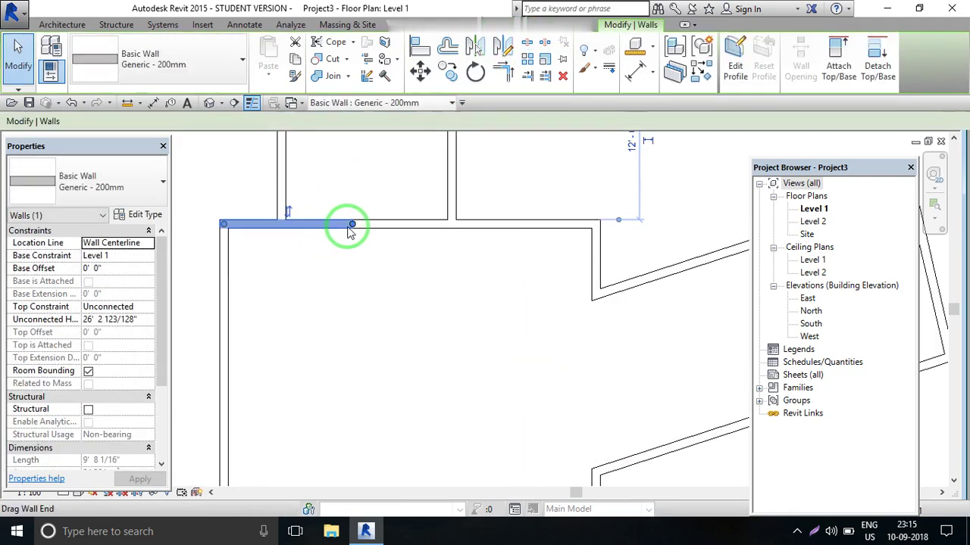
pyautogui.moveTo(352, 225); pyautogui.dragTo(337, 225)
pyautogui.click(329, 236)
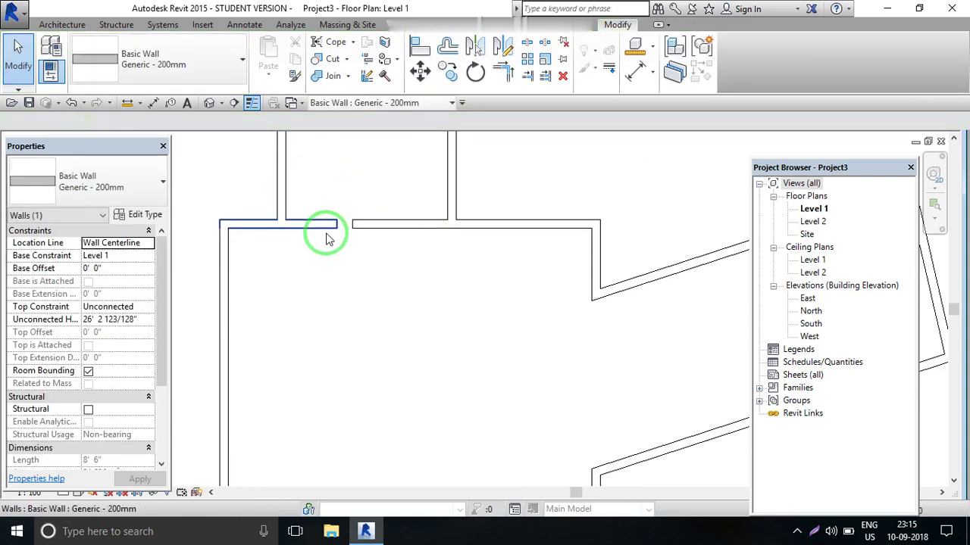
pyautogui.click(337, 228)
pyautogui.moveTo(337, 225); pyautogui.dragTo(279, 223)
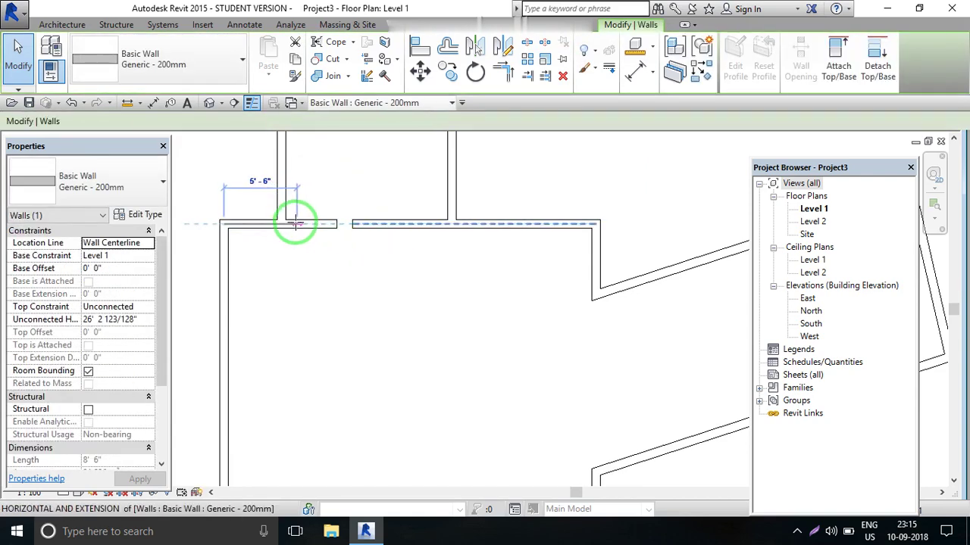
pyautogui.click(349, 230)
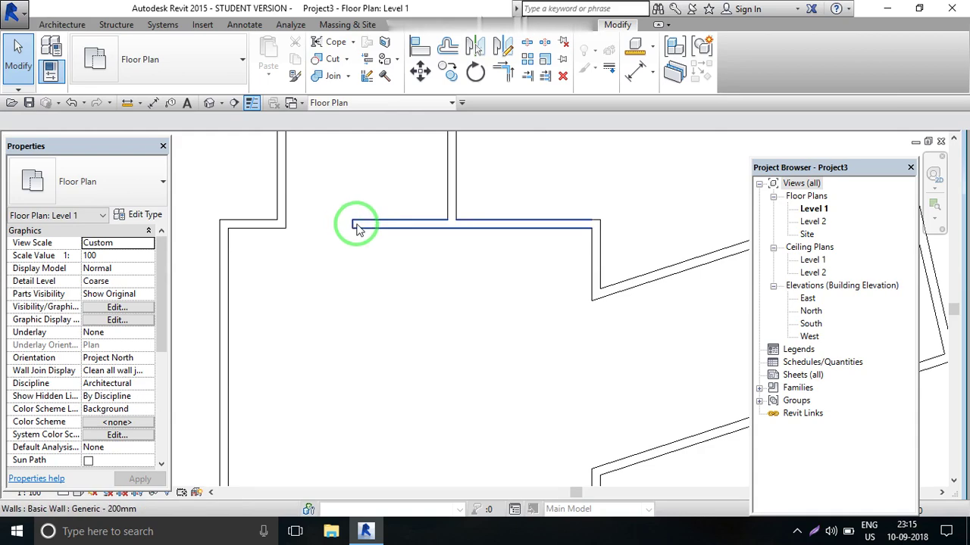
pyautogui.click(354, 229)
pyautogui.moveTo(353, 226); pyautogui.dragTo(450, 220)
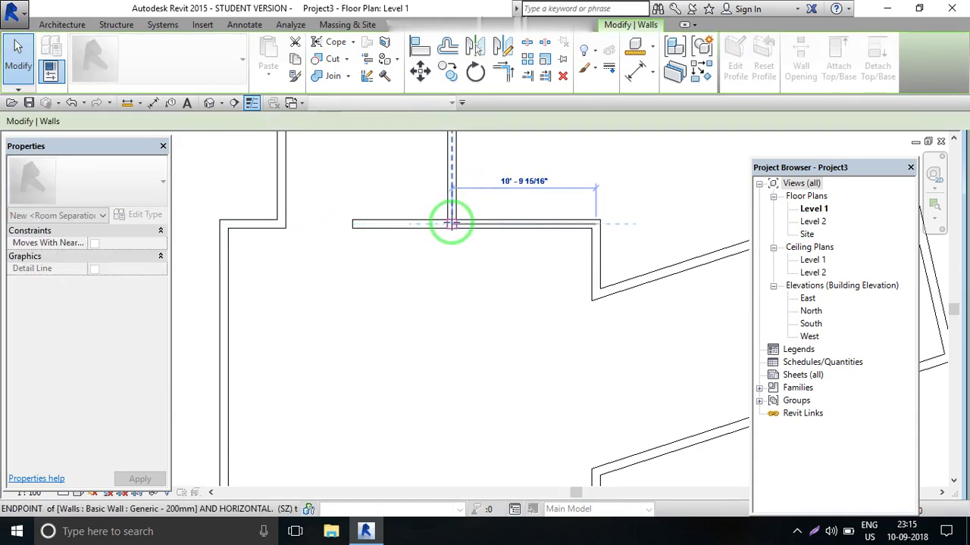
pyautogui.click(323, 265)
pyautogui.scroll(-2, 333, 267)
# Step: Select all twelve walls and set their Top Constraint to Up to level: Level 2
pyautogui.scroll(2, 424, 243)
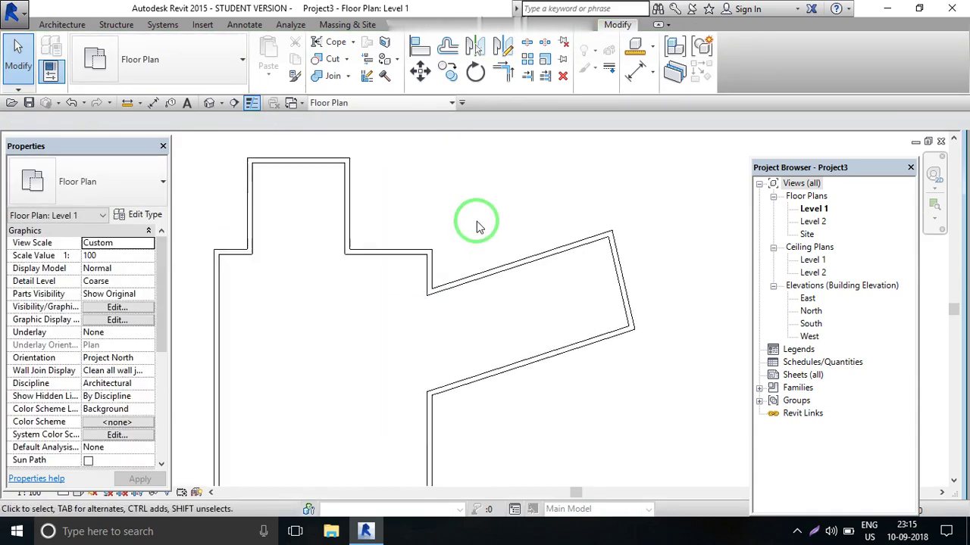
pyautogui.scroll(-3, 457, 231)
pyautogui.scroll(1, 487, 242)
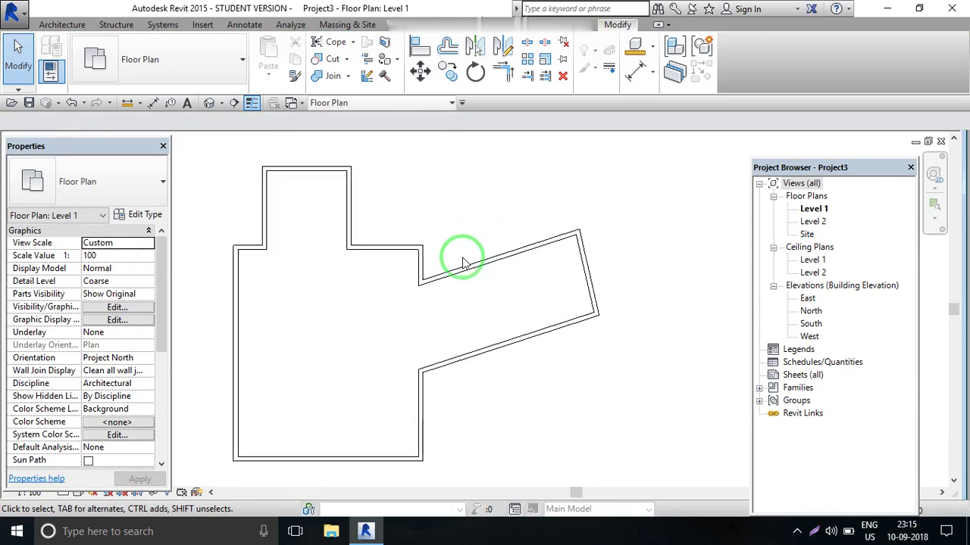
pyautogui.scroll(1, 458, 262)
pyautogui.scroll(-2, 454, 269)
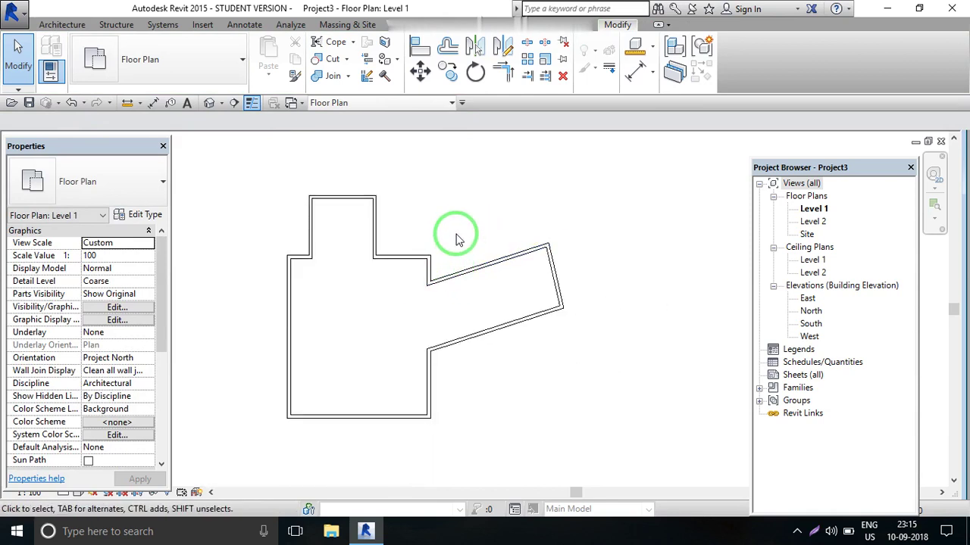
pyautogui.scroll(-1, 459, 245)
pyautogui.moveTo(612, 432); pyautogui.dragTo(277, 197)
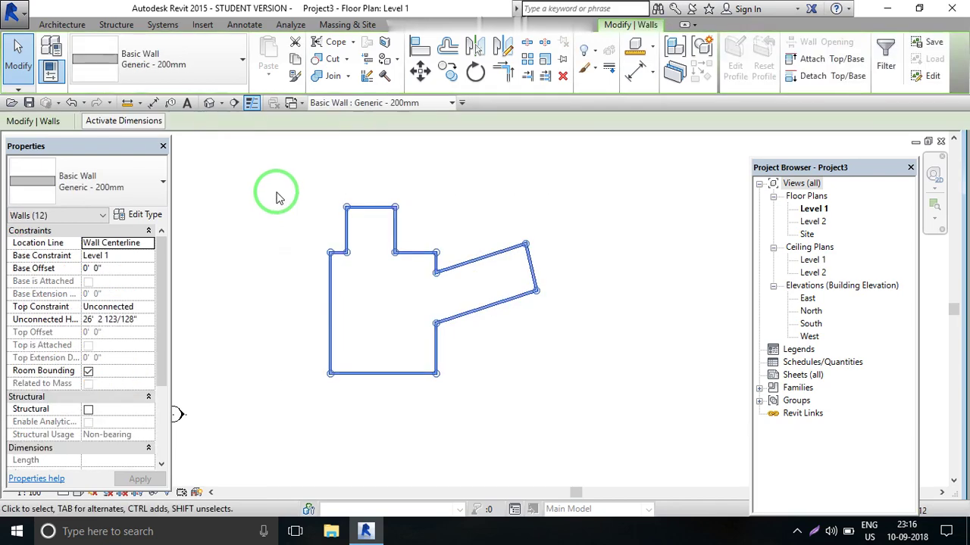
pyautogui.click(150, 308)
pyautogui.click(142, 343)
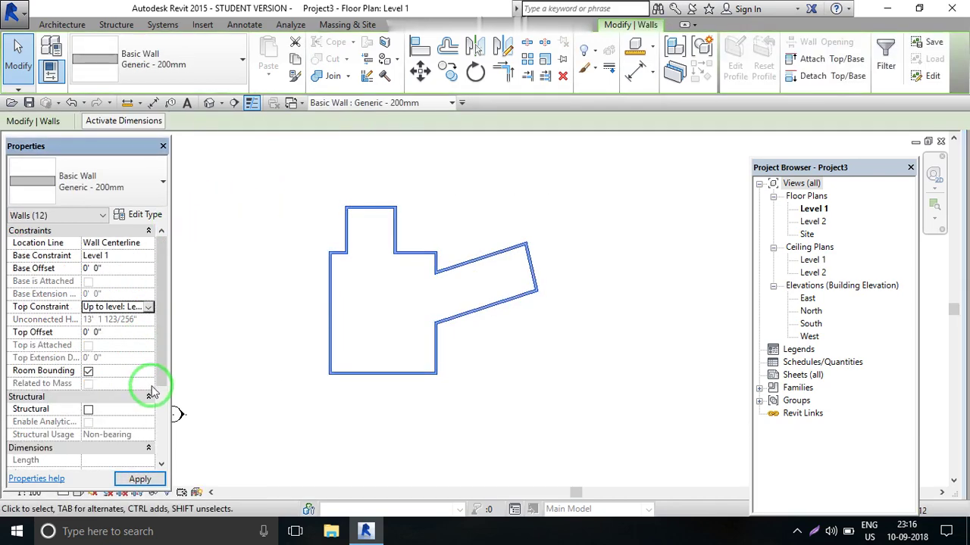
pyautogui.click(140, 481)
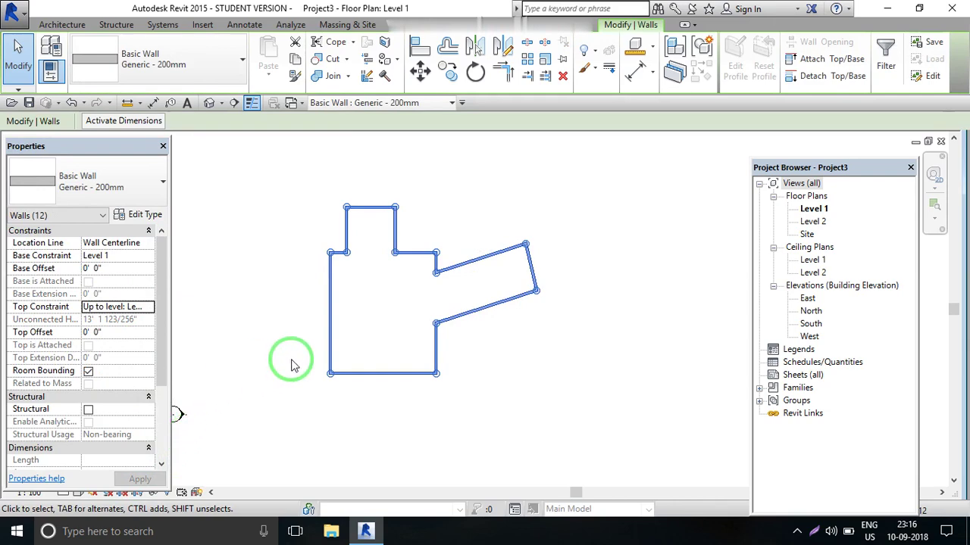
pyautogui.scroll(1, 305, 314)
pyautogui.click(314, 269)
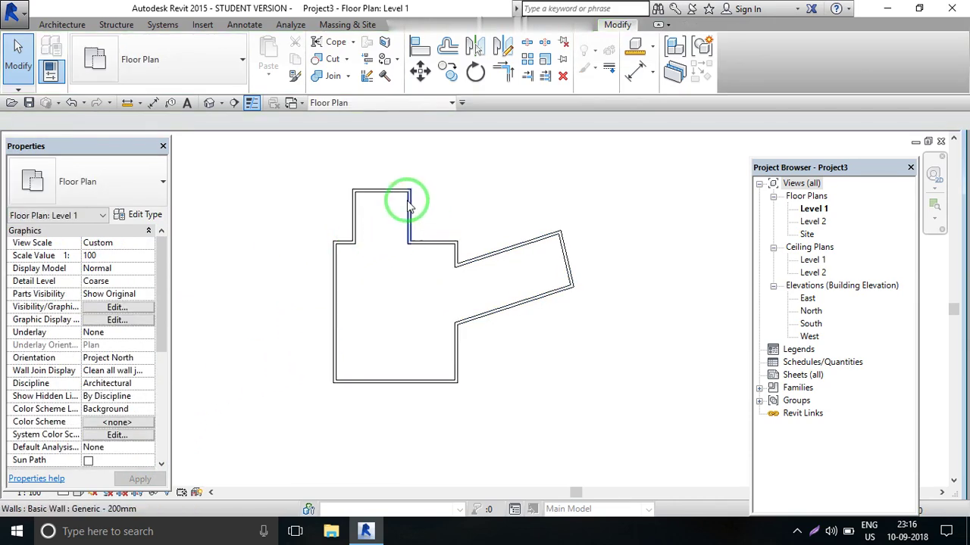
pyautogui.scroll(1, 472, 216)
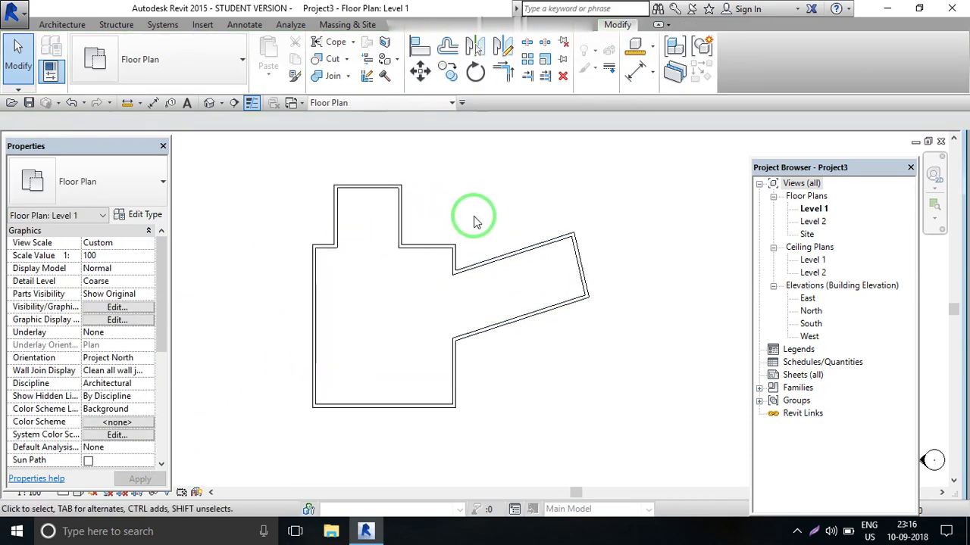
# Step: Draw a wall from the plan's top corner to the notch, ending in a quarter-circle arc
pyautogui.click(64, 27)
pyautogui.click(52, 53)
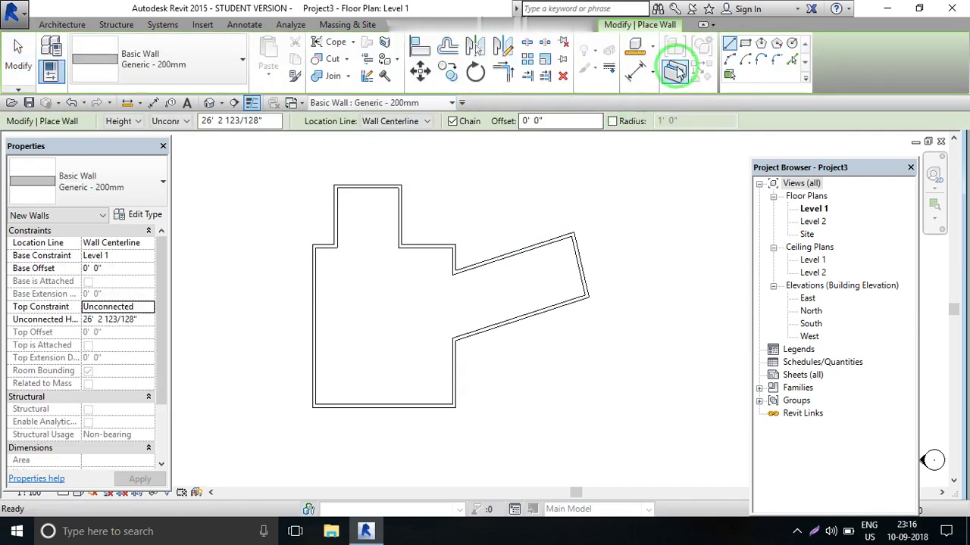
pyautogui.click(727, 47)
pyautogui.click(335, 187)
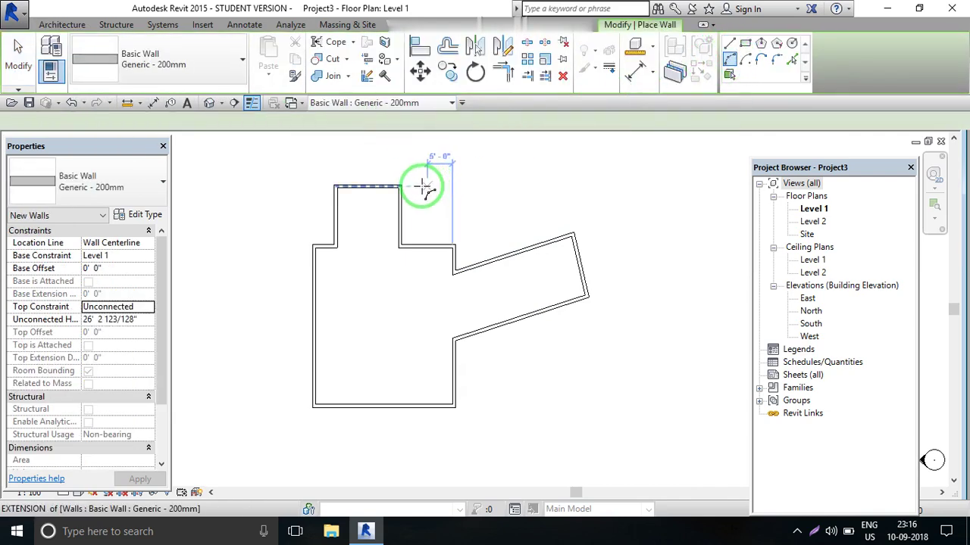
pyautogui.scroll(1, 424, 186)
pyautogui.click(394, 185)
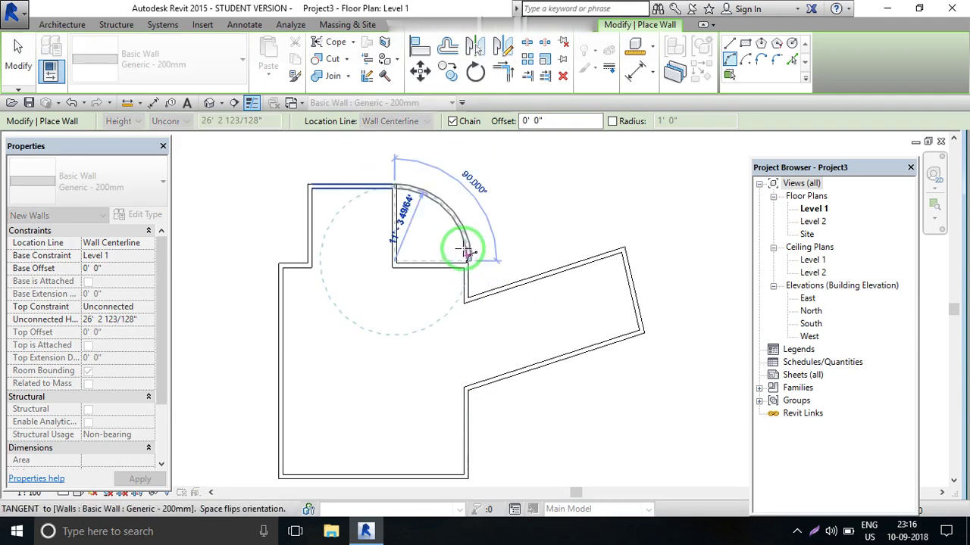
pyautogui.click(464, 220)
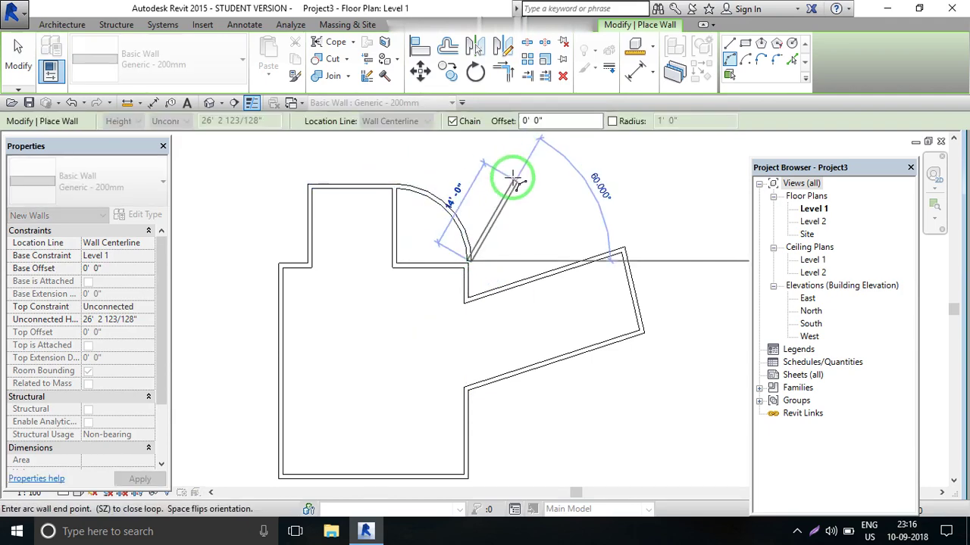
pyautogui.rightClick(516, 164)
pyautogui.click(551, 172)
pyautogui.scroll(2, 500, 219)
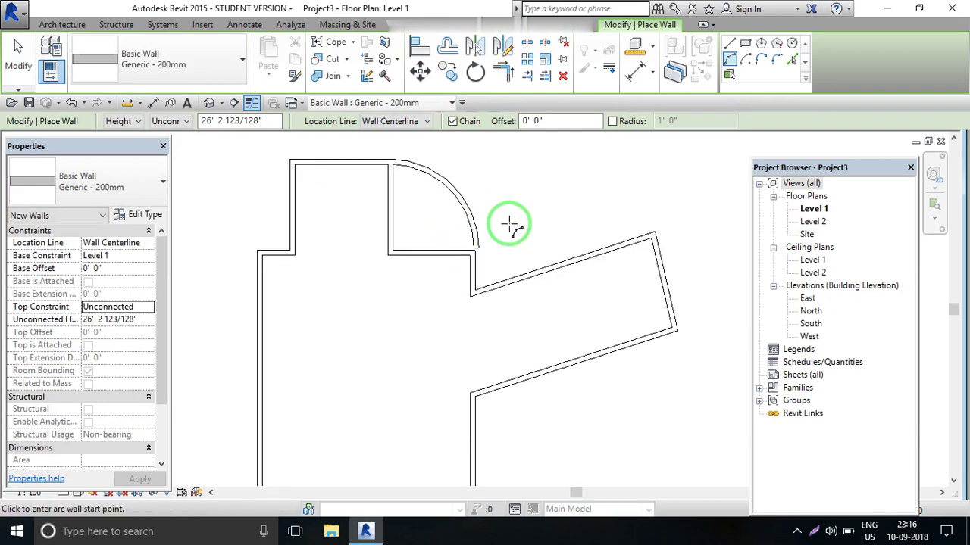
pyautogui.scroll(2, 508, 227)
pyautogui.scroll(1, 507, 227)
pyautogui.rightClick(516, 176)
pyautogui.click(538, 187)
pyautogui.scroll(2, 505, 216)
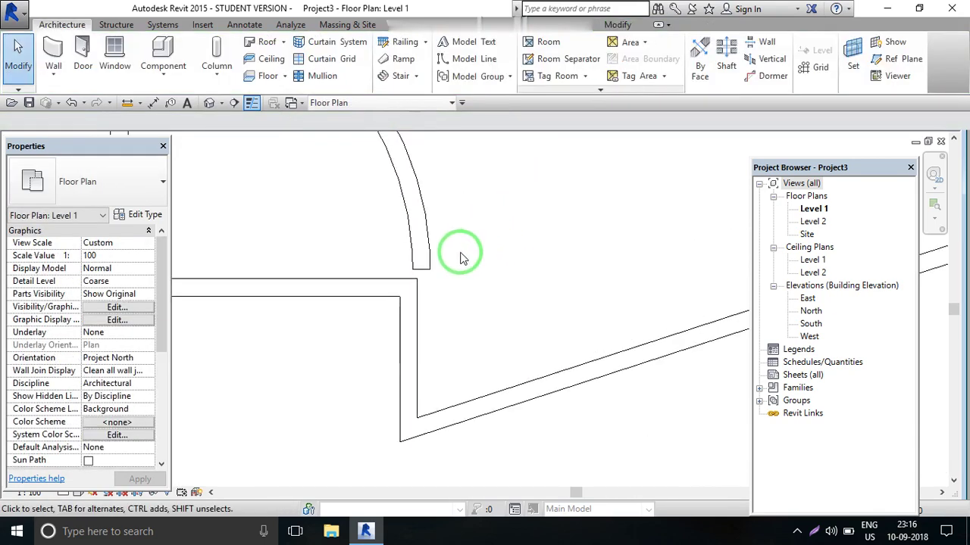
# Step: Drag the arc wall's lower end down to meet the horizontal wall
pyautogui.click(420, 265)
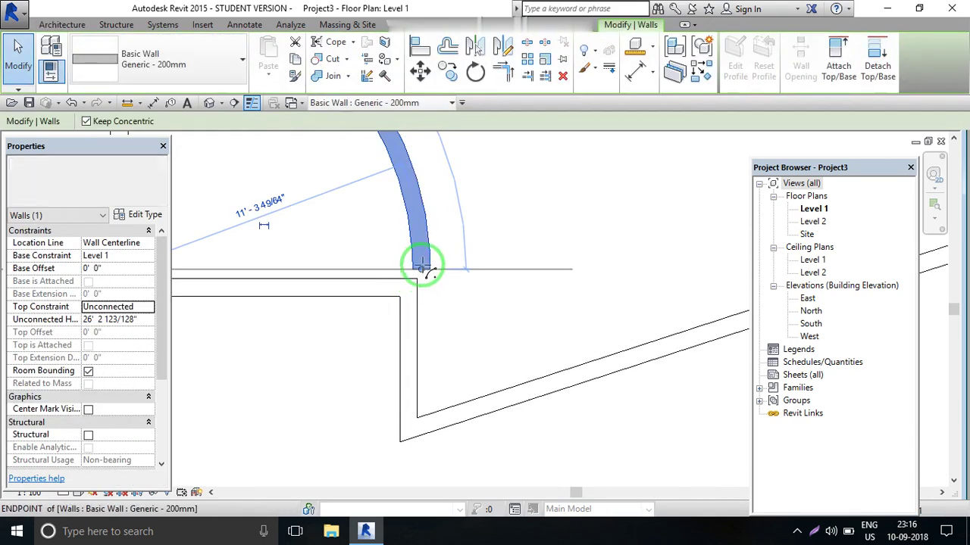
pyautogui.moveTo(425, 265)
pyautogui.mouseDown()
pyautogui.moveTo(424, 285)
pyautogui.moveTo(421, 278)
pyautogui.mouseUp()
pyautogui.click(491, 281)
pyautogui.scroll(-2, 477, 269)
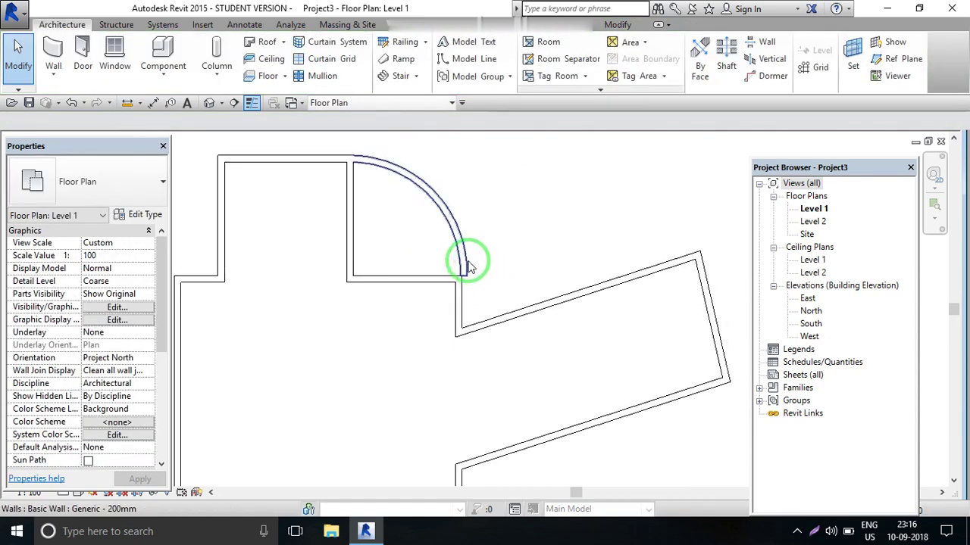
pyautogui.scroll(-2, 485, 262)
pyautogui.scroll(1, 484, 257)
pyautogui.scroll(-2, 485, 242)
pyautogui.scroll(1, 510, 231)
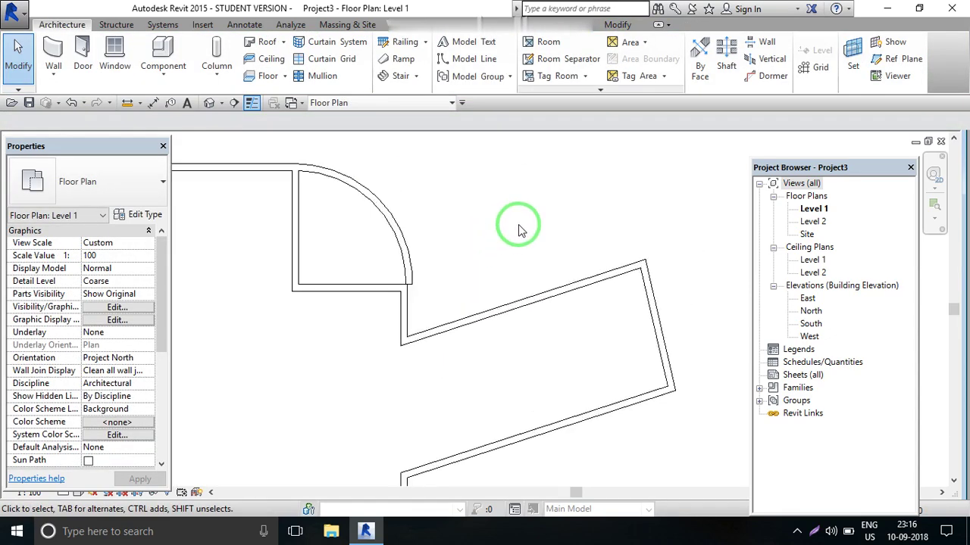
pyautogui.scroll(-1, 508, 220)
pyautogui.scroll(1, 485, 216)
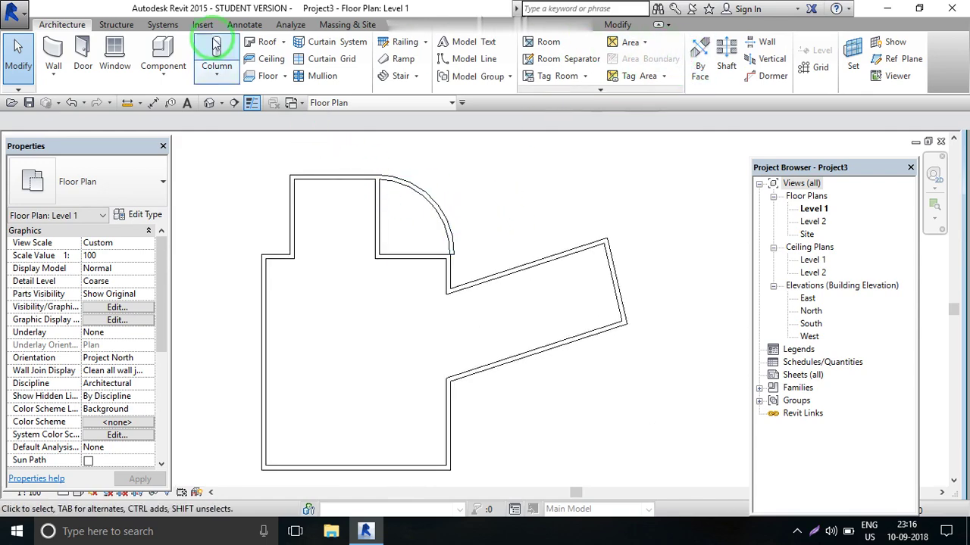
# Step: Draw a circular wall inside the main room by picking its centre and radius
pyautogui.click(53, 50)
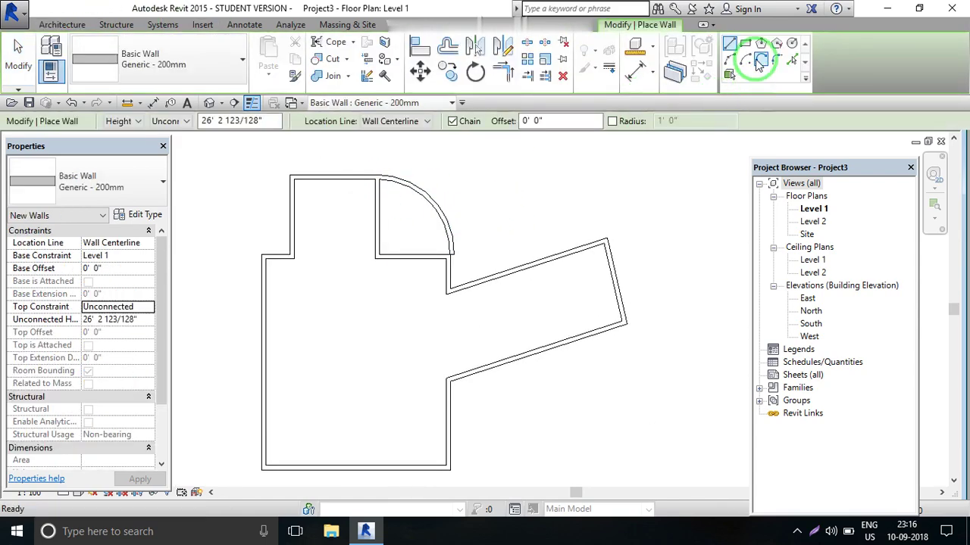
pyautogui.click(792, 45)
pyautogui.scroll(-1, 364, 260)
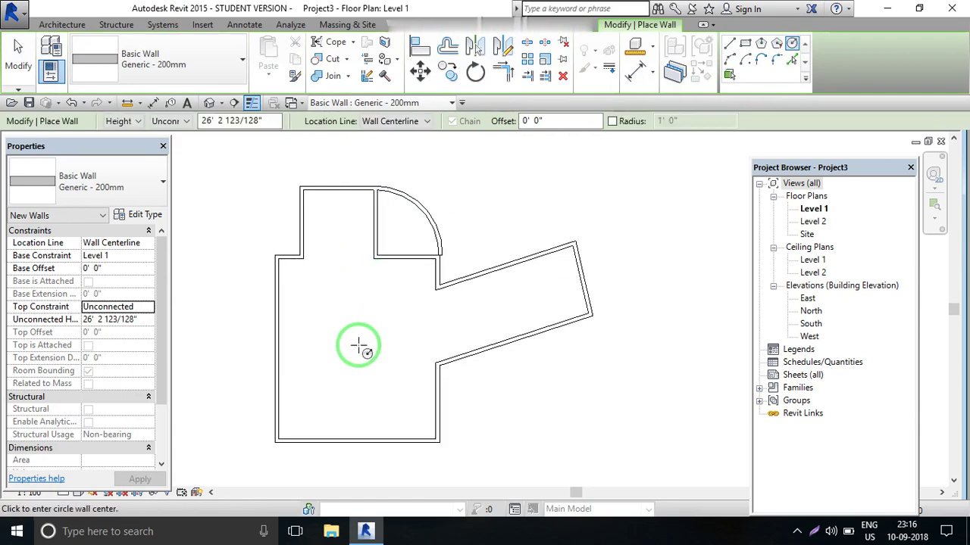
pyautogui.click(357, 342)
pyautogui.click(387, 372)
pyautogui.rightClick(466, 173)
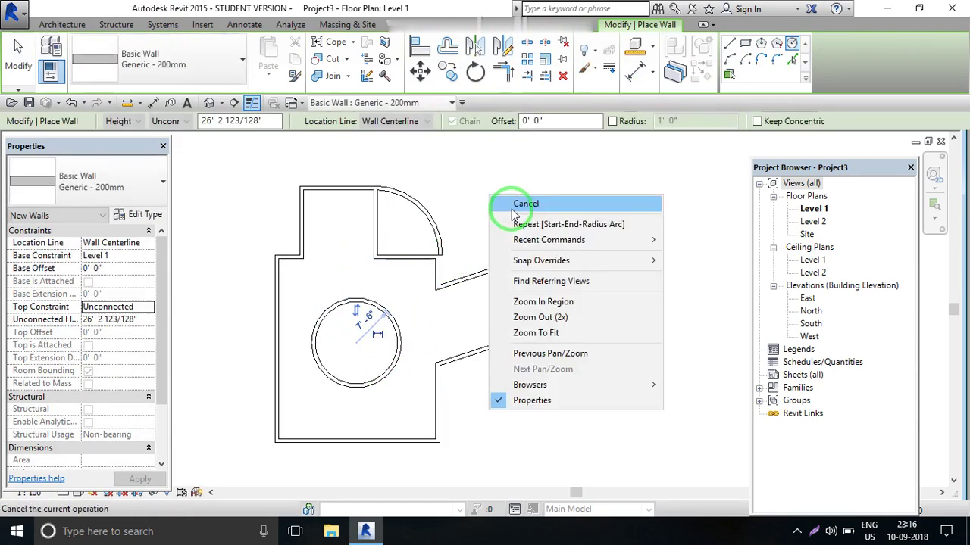
pyautogui.click(497, 189)
pyautogui.rightClick(498, 189)
pyautogui.click(515, 198)
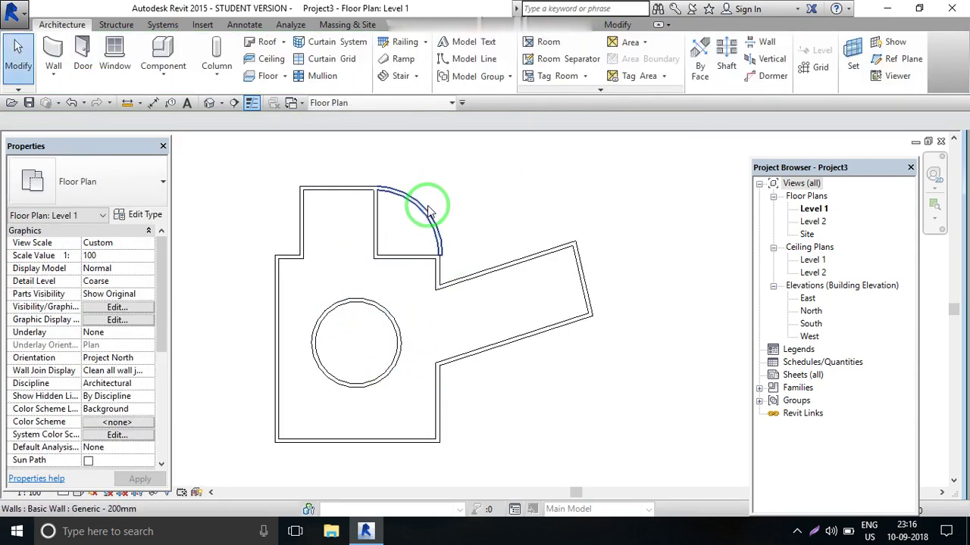
# Step: Set the quarter-circle and circular walls' Top Constraint to Up to level: Level 2
pyautogui.click(421, 220)
pyautogui.click(144, 307)
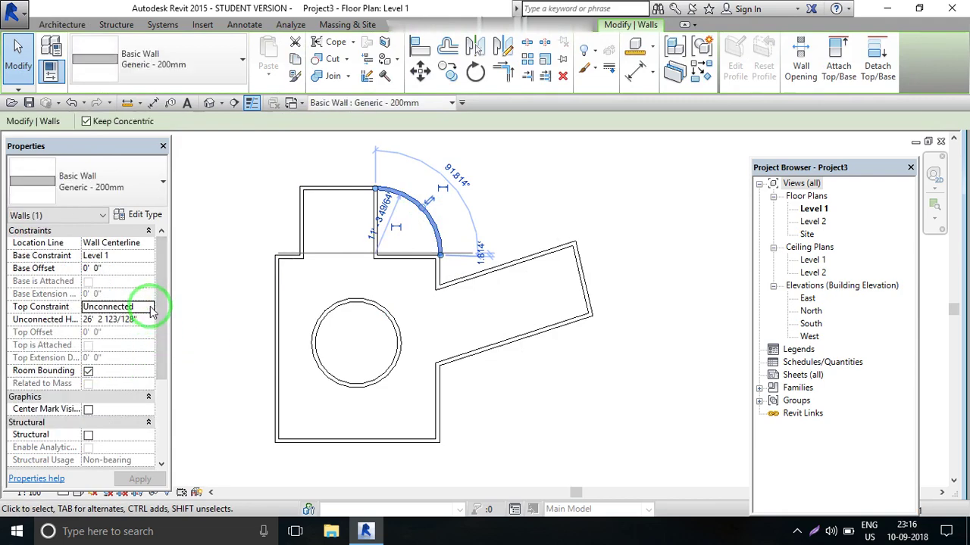
pyautogui.click(148, 307)
pyautogui.click(125, 341)
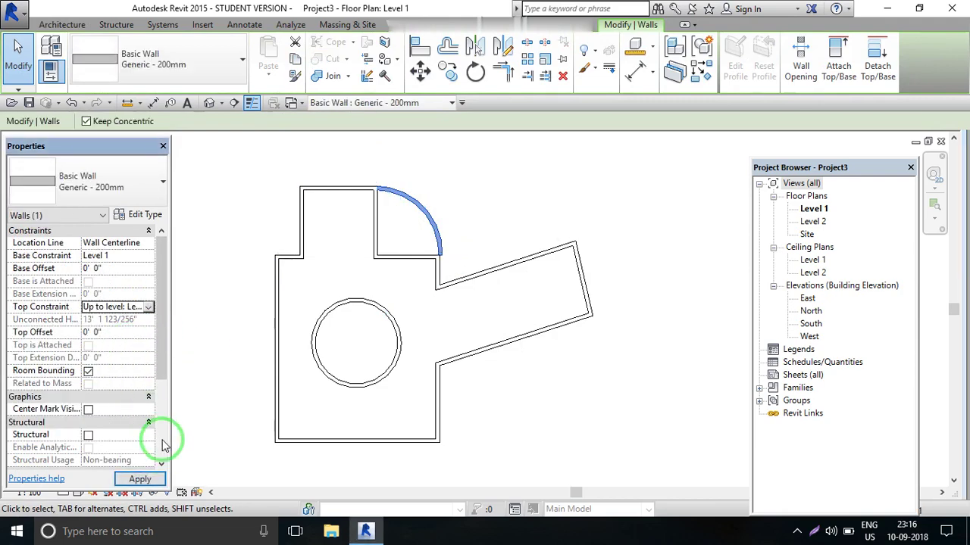
pyautogui.click(141, 479)
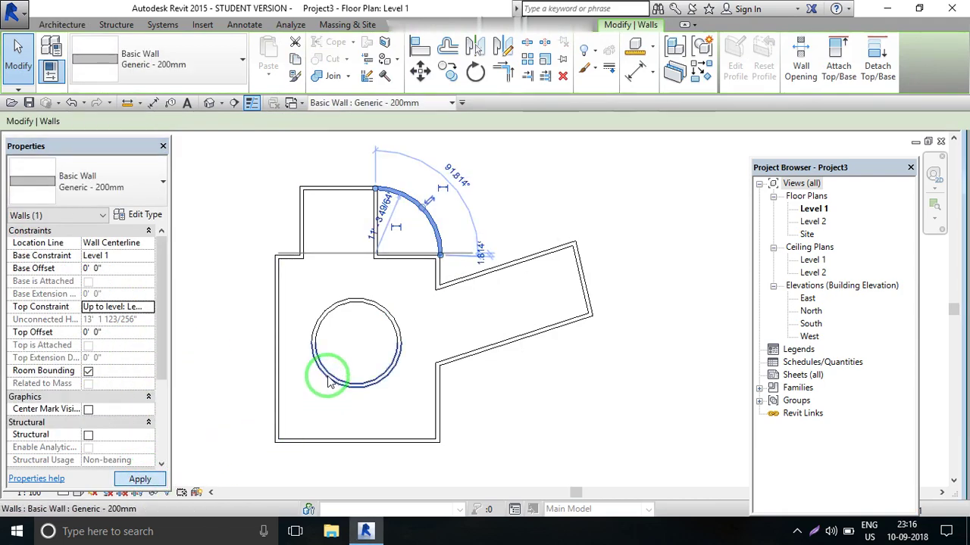
pyautogui.click(326, 384)
pyautogui.click(146, 310)
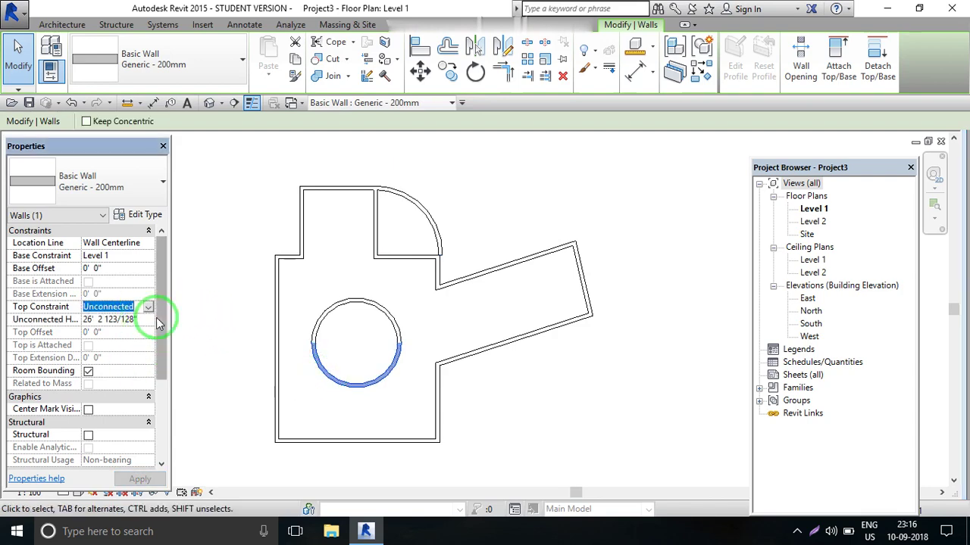
pyautogui.click(149, 307)
pyautogui.click(125, 341)
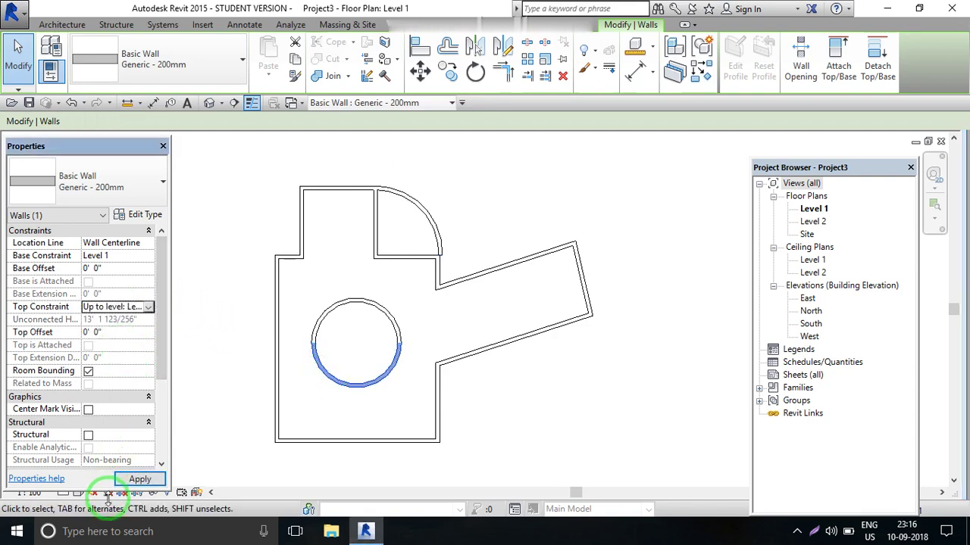
pyautogui.click(140, 479)
pyautogui.click(234, 346)
pyautogui.scroll(-2, 275, 350)
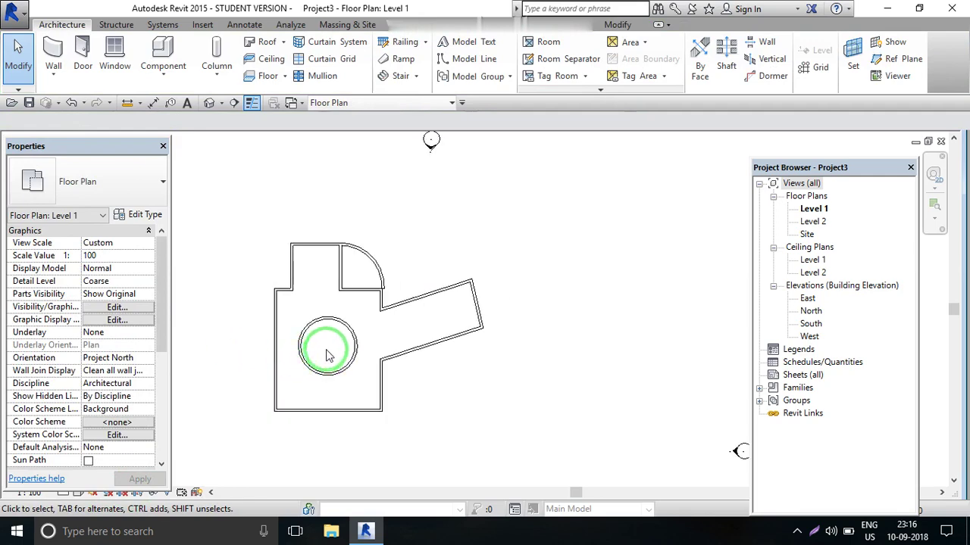
pyautogui.scroll(2, 290, 309)
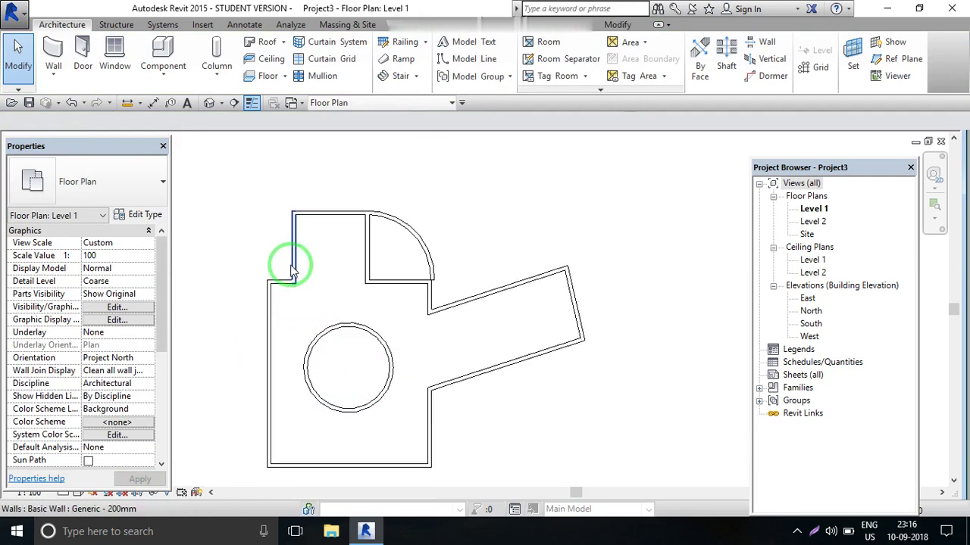
pyautogui.scroll(1, 294, 266)
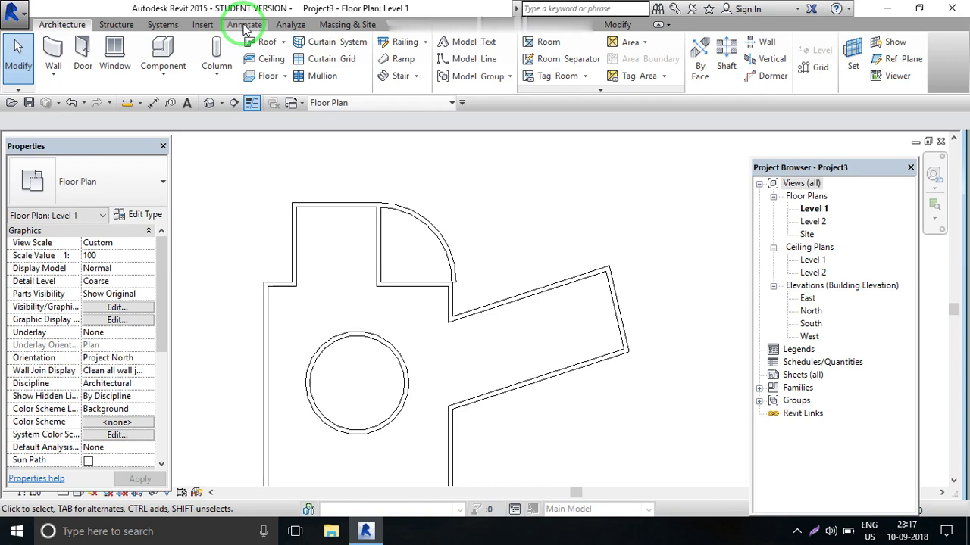
# Step: Switch to the Annotate tab to show the dimension tools
pyautogui.click(245, 26)
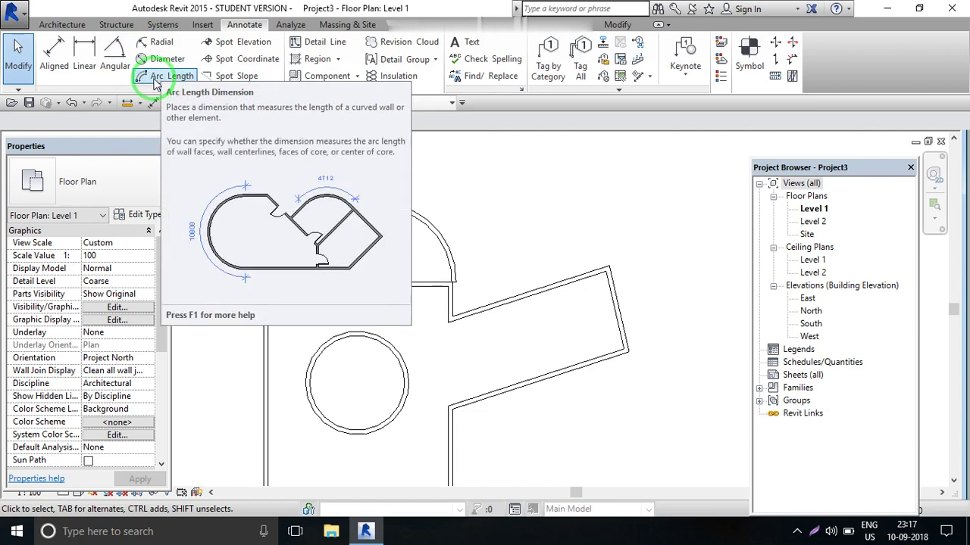
# Step: Start an aligned dimension on a wall line, then cancel it with Esc
pyautogui.click(63, 65)
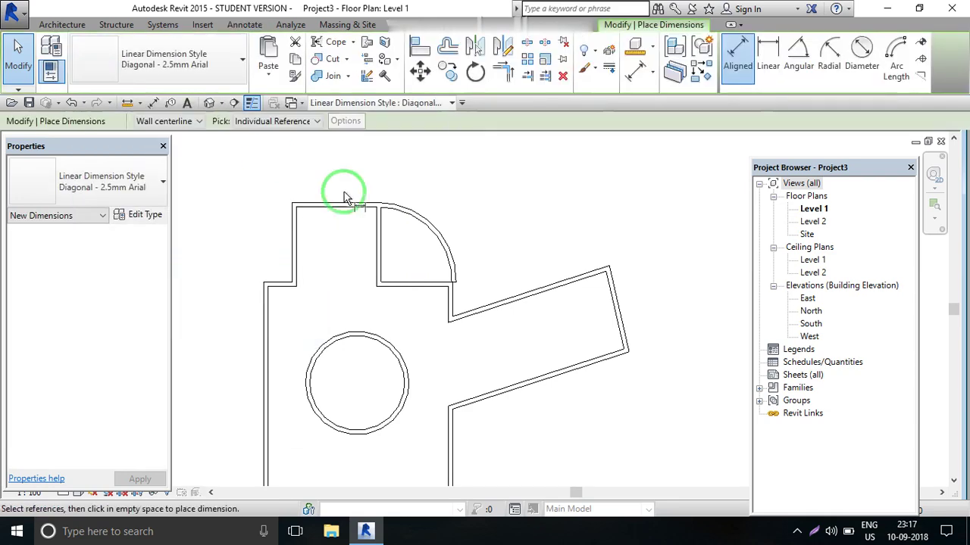
pyautogui.scroll(-1, 257, 227)
pyautogui.scroll(3, 334, 257)
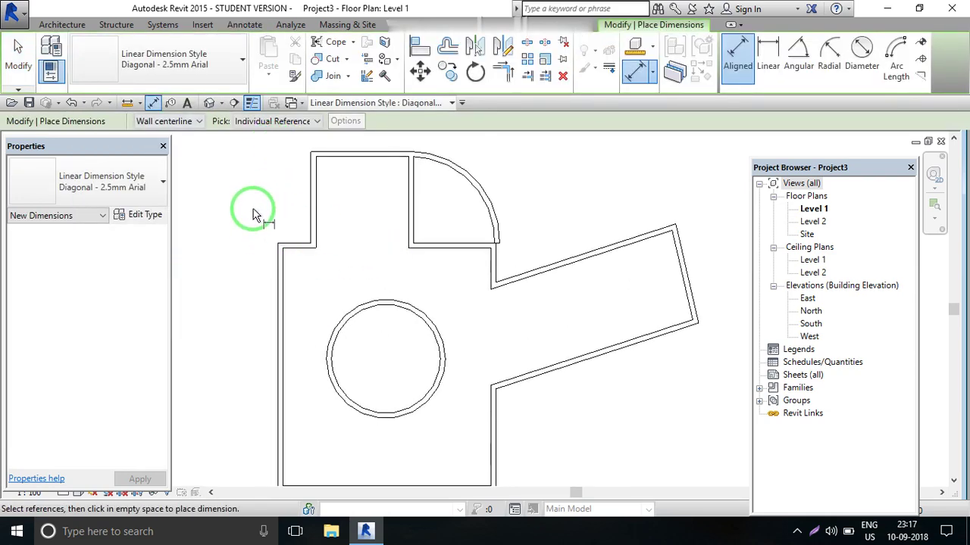
pyautogui.scroll(2, 450, 249)
pyautogui.scroll(2, 433, 231)
pyautogui.scroll(1, 411, 231)
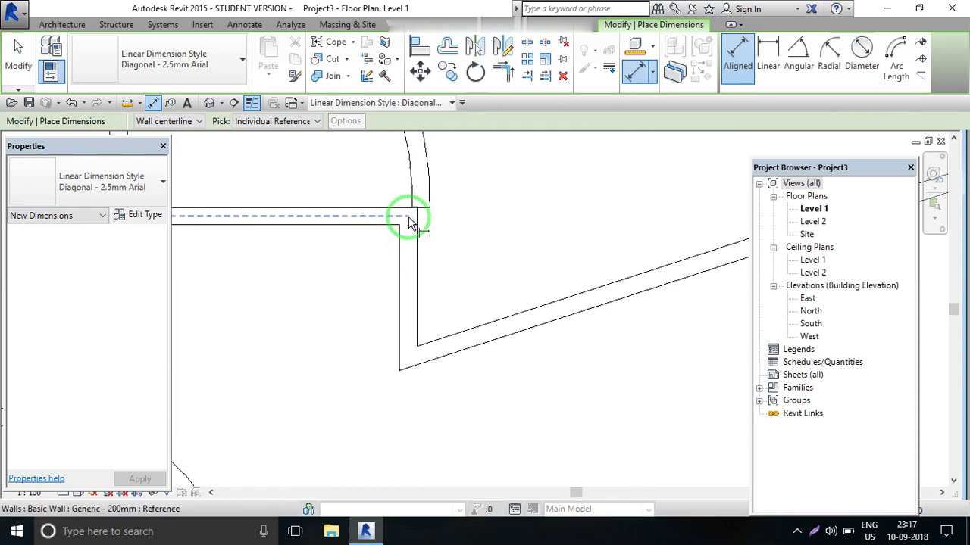
pyautogui.click(409, 227)
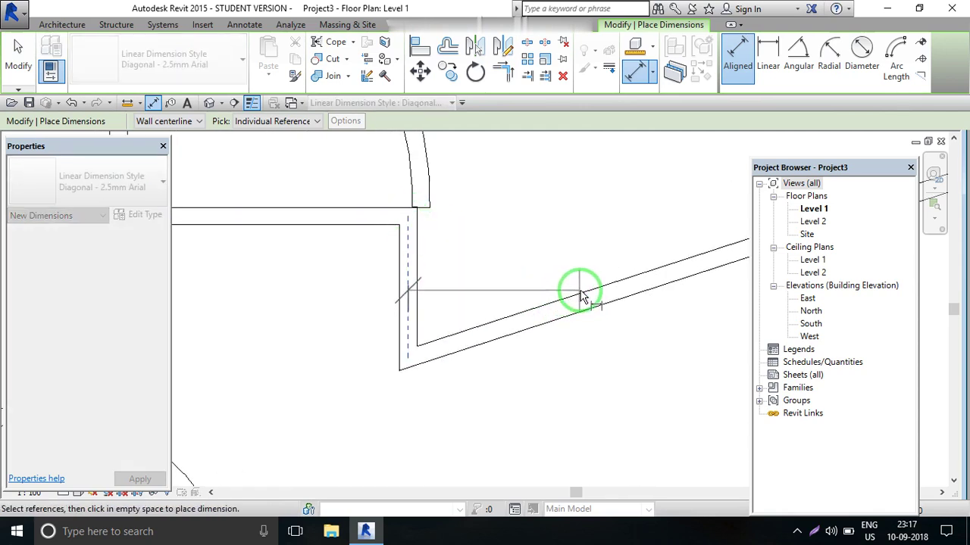
pyautogui.press('Escape')
pyautogui.scroll(-1, 523, 258)
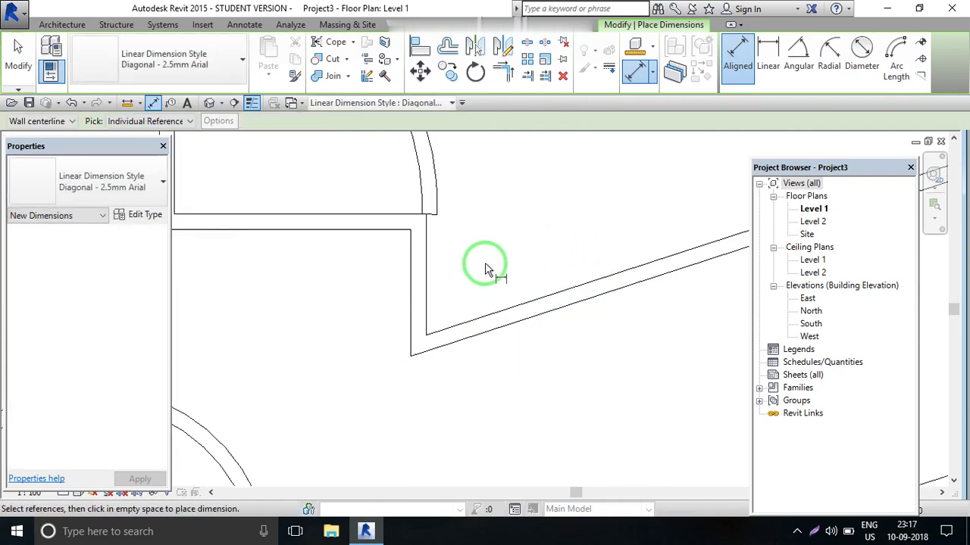
pyautogui.scroll(-1, 481, 271)
pyautogui.scroll(1, 478, 274)
# Step: Pick the vertical wall as a reference, then cancel and exit the dimension command
pyautogui.click(447, 268)
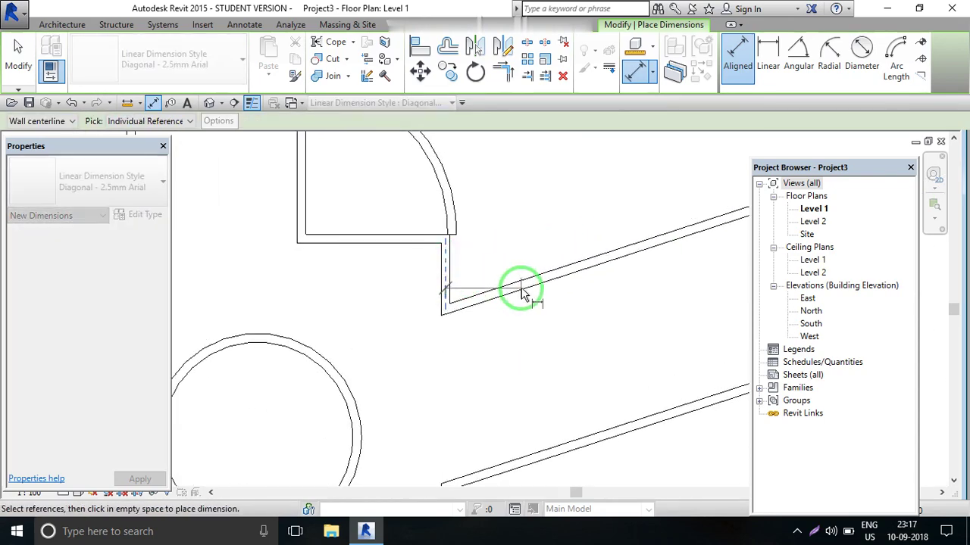
pyautogui.scroll(1, 521, 284)
pyautogui.scroll(-1, 455, 271)
pyautogui.scroll(-1, 477, 265)
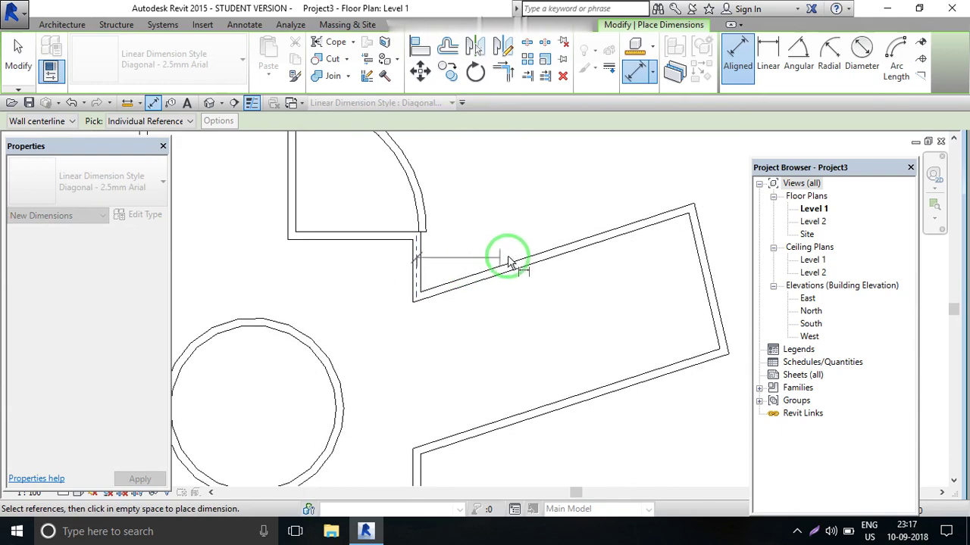
pyautogui.scroll(-2, 652, 241)
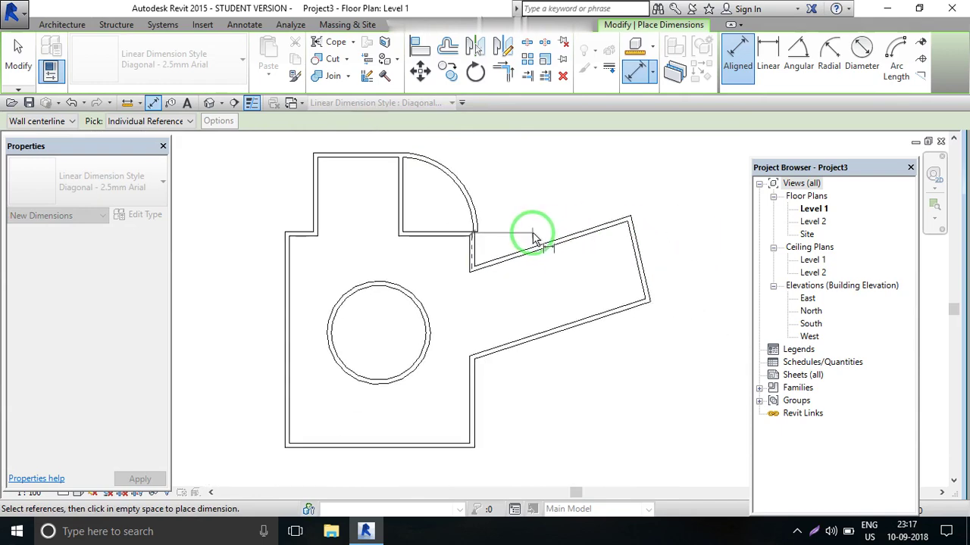
pyautogui.scroll(2, 545, 239)
pyautogui.press('Escape')
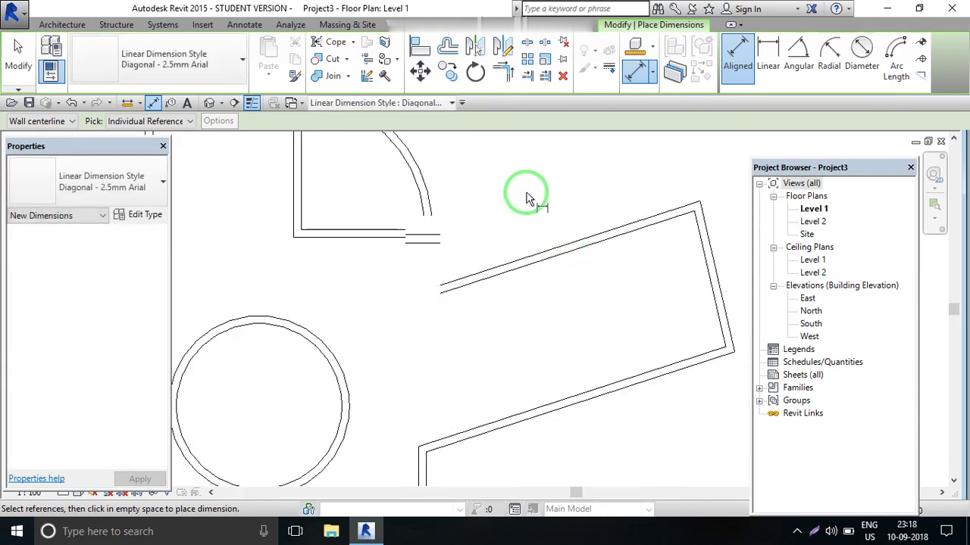
pyautogui.scroll(-2, 477, 242)
pyautogui.rightClick(494, 189)
pyautogui.click(509, 199)
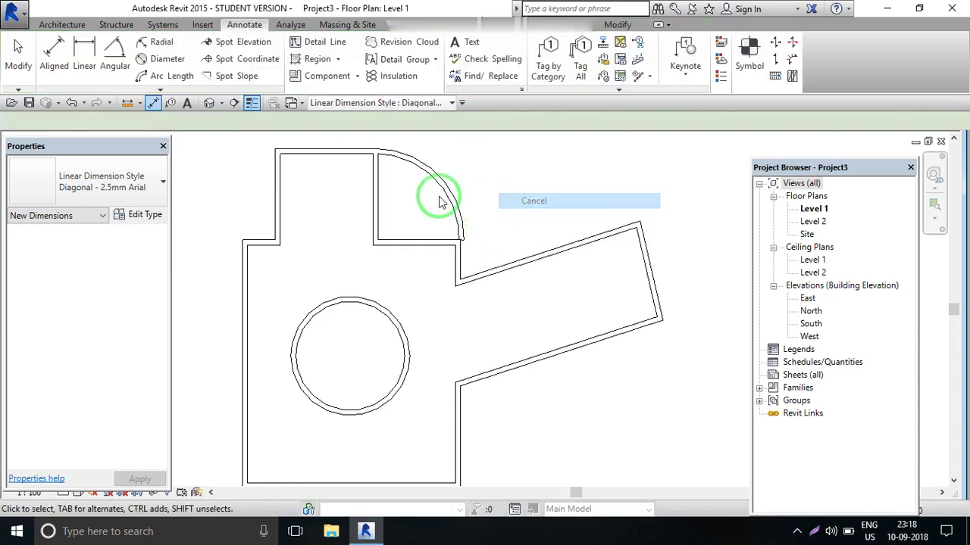
# Step: Place a 12' - 2 1/2" linear dimension between the top room's left and right walls
pyautogui.click(87, 57)
pyautogui.scroll(1, 534, 269)
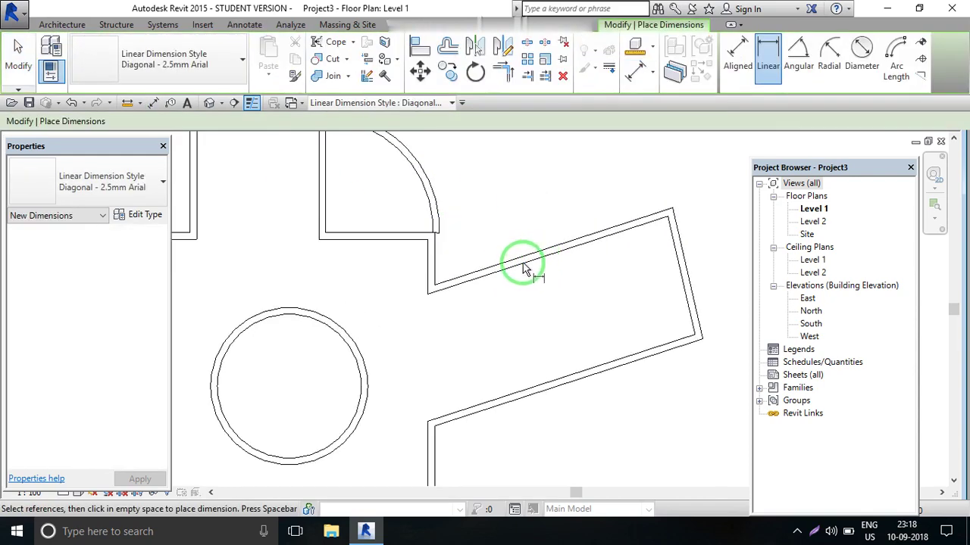
pyautogui.scroll(-2, 531, 264)
pyautogui.scroll(3, 295, 198)
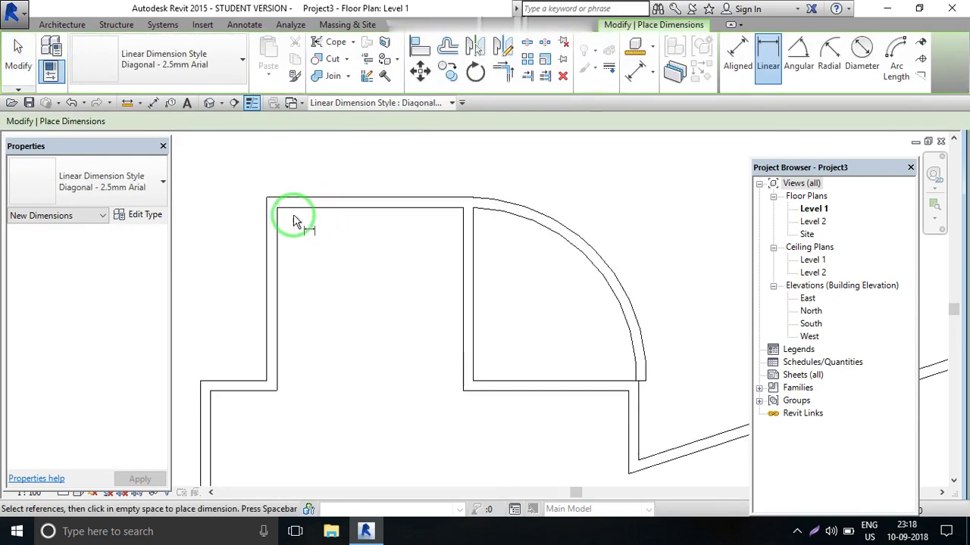
pyautogui.scroll(1, 270, 211)
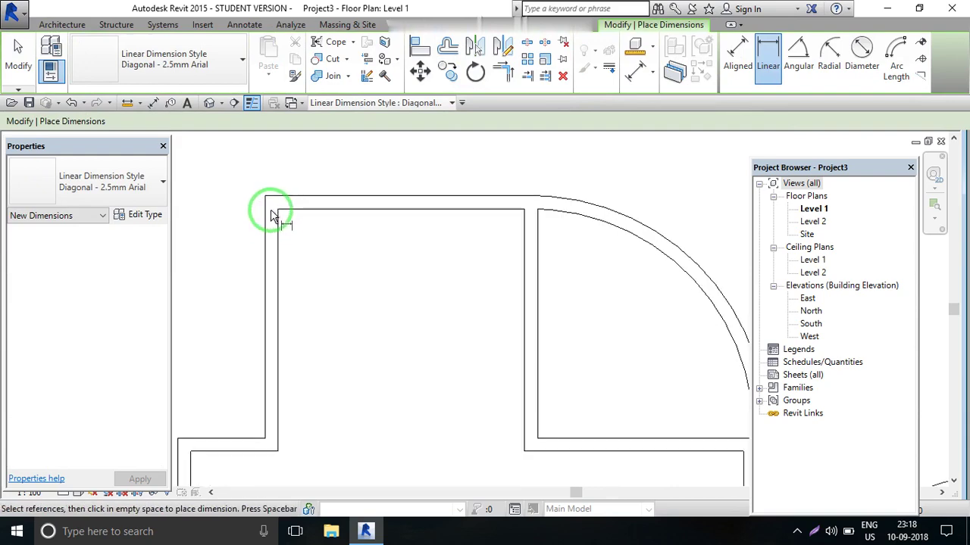
pyautogui.scroll(-1, 401, 264)
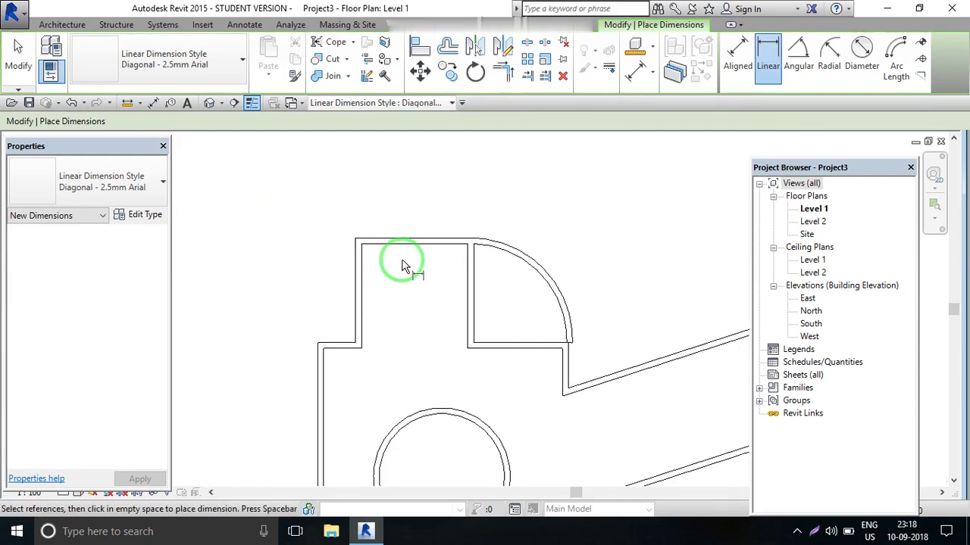
pyautogui.scroll(-1, 368, 264)
pyautogui.scroll(1, 481, 346)
pyautogui.scroll(1, 468, 424)
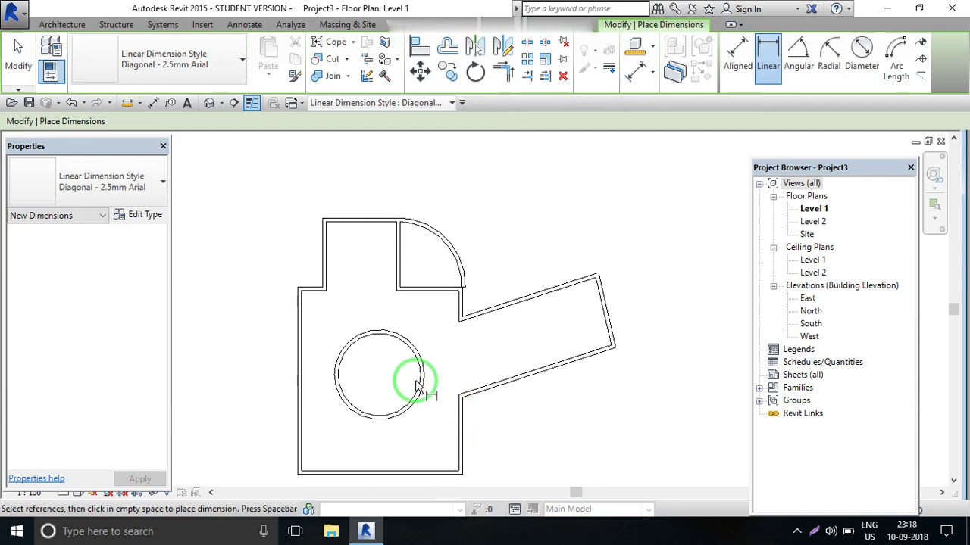
pyautogui.scroll(2, 324, 265)
pyautogui.click(333, 282)
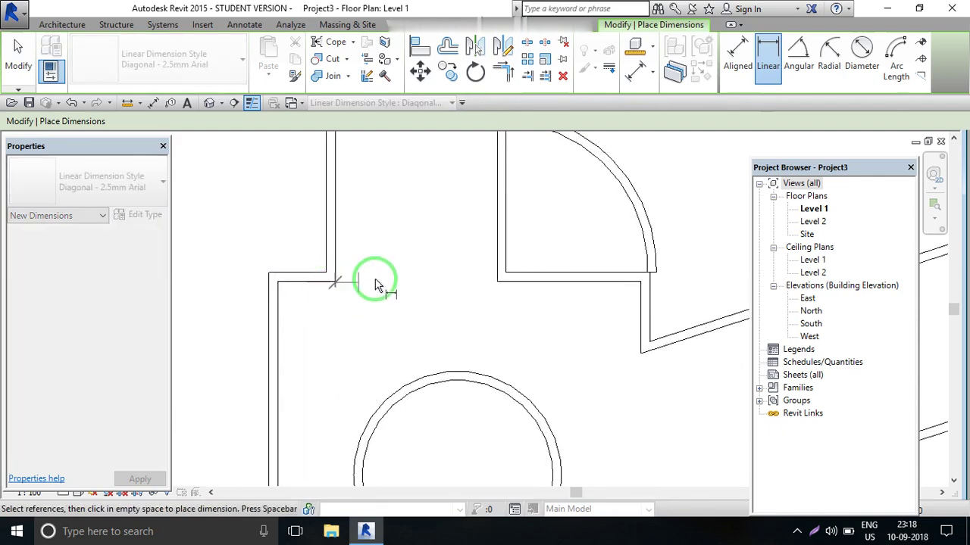
pyautogui.click(498, 281)
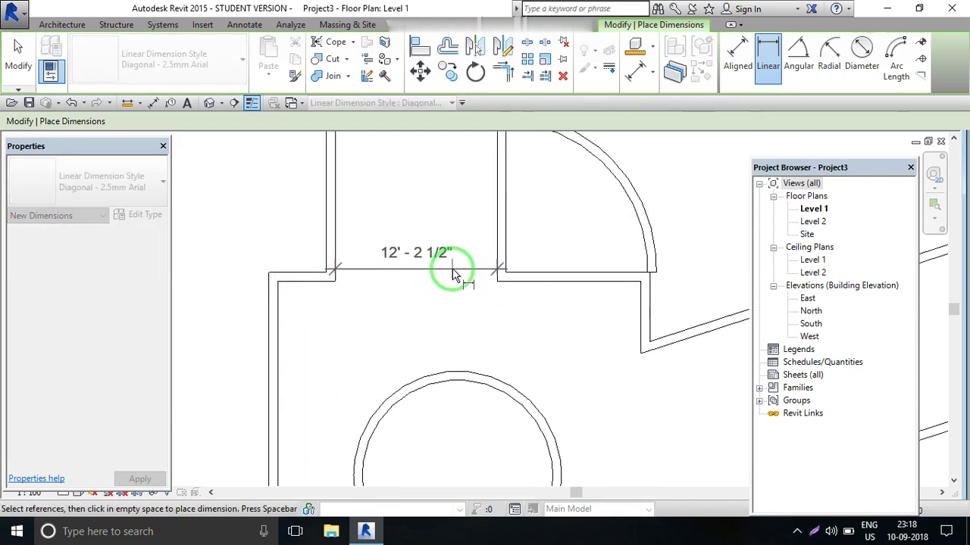
pyautogui.click(450, 272)
pyautogui.scroll(-1, 353, 296)
pyautogui.scroll(1, 369, 275)
pyautogui.scroll(1, 367, 216)
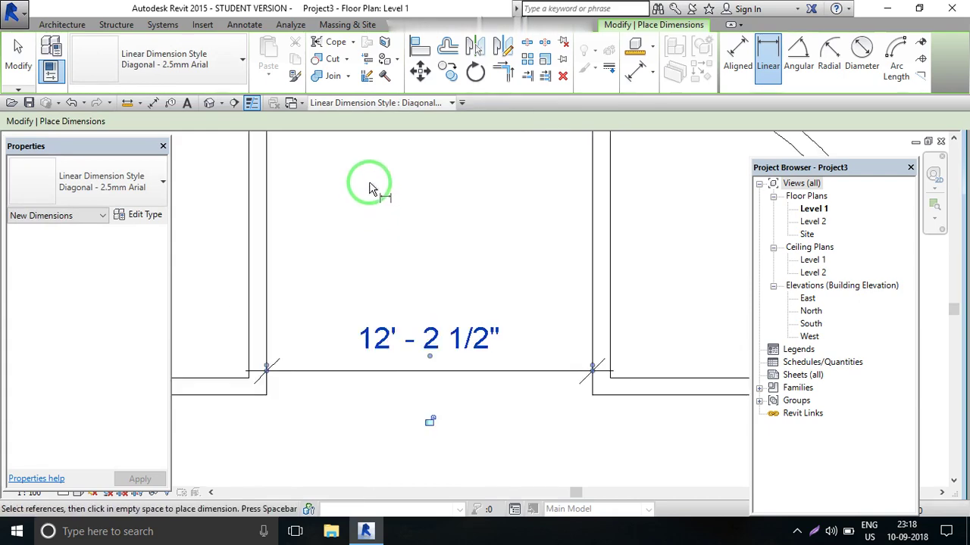
pyautogui.rightClick(361, 174)
pyautogui.click(378, 188)
# Step: Start a linear dimension on the angled wing's end wall, then cancel it
pyautogui.scroll(-1, 318, 237)
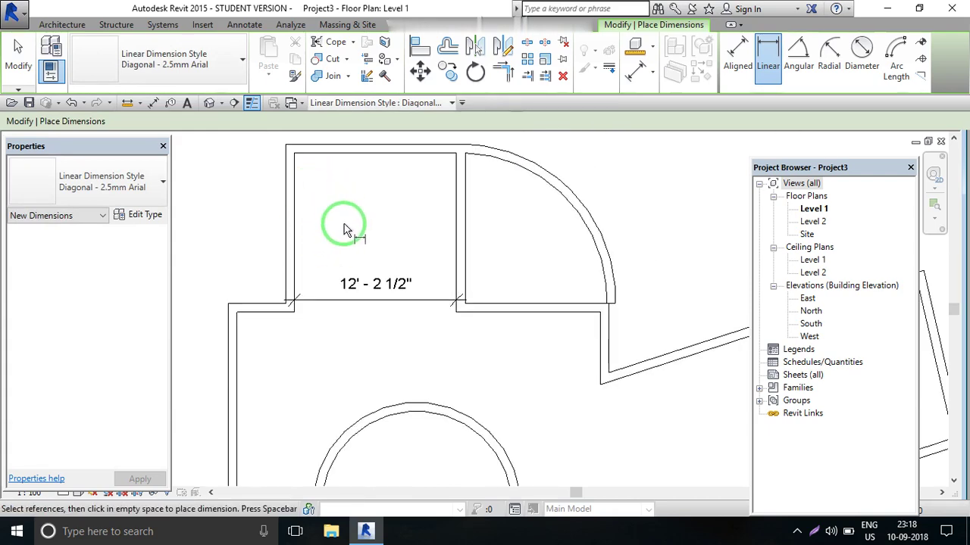
pyautogui.scroll(-1, 341, 228)
pyautogui.scroll(1, 326, 216)
pyautogui.scroll(1, 387, 333)
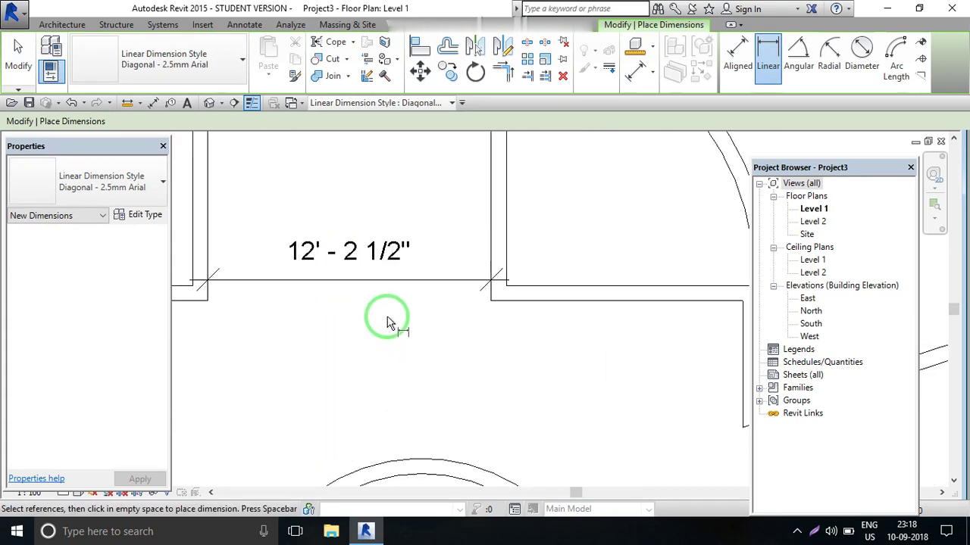
pyautogui.scroll(-1, 299, 206)
pyautogui.scroll(-1, 401, 290)
pyautogui.scroll(1, 541, 261)
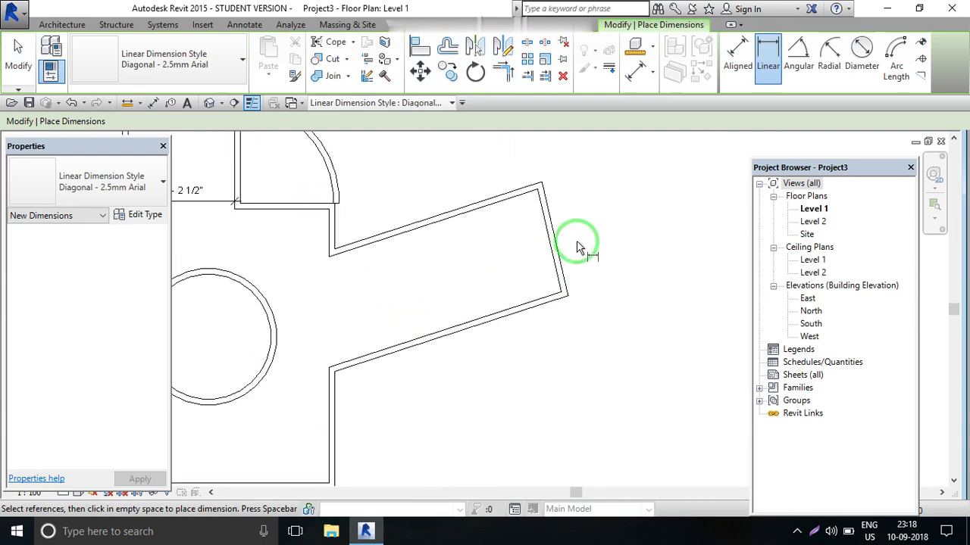
pyautogui.click(541, 189)
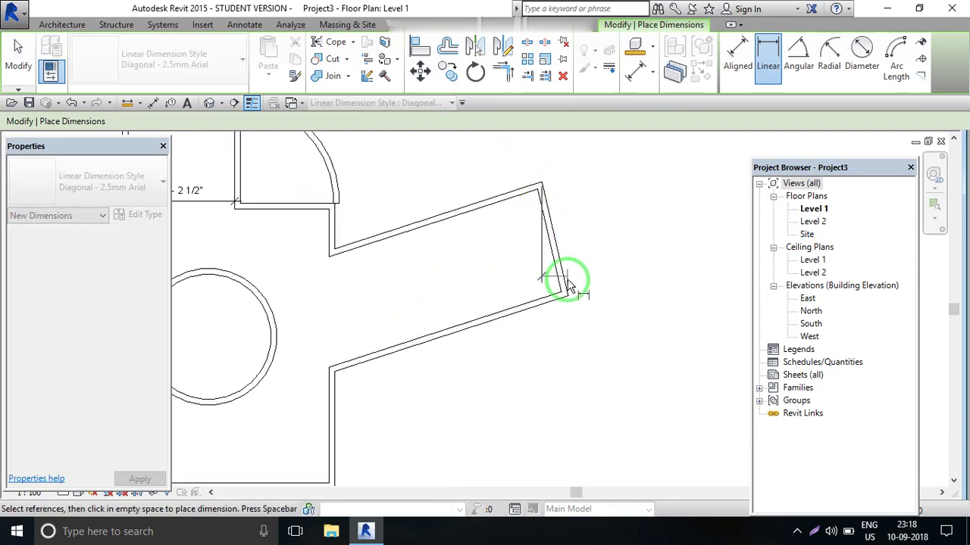
pyautogui.rightClick(585, 193)
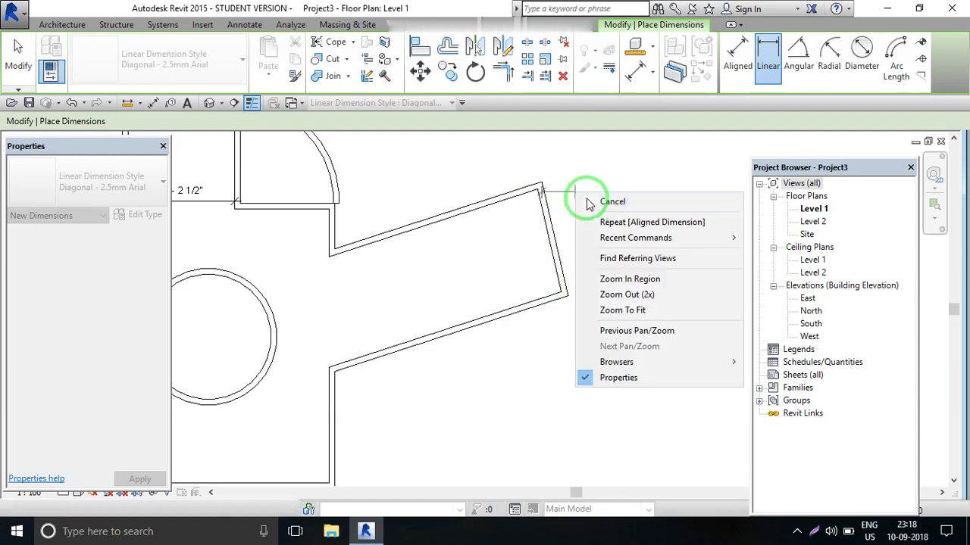
pyautogui.click(610, 199)
# Step: Place a 28' - 8" linear dimension along the bottom wall and exit dimensioning
pyautogui.scroll(-3, 541, 221)
pyautogui.scroll(2, 409, 284)
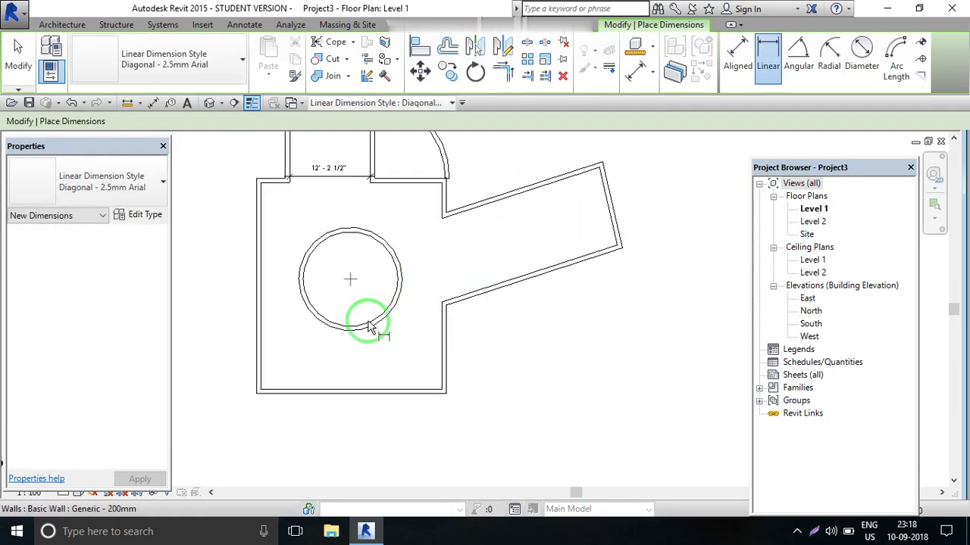
pyautogui.scroll(1, 271, 398)
pyautogui.scroll(1, 252, 392)
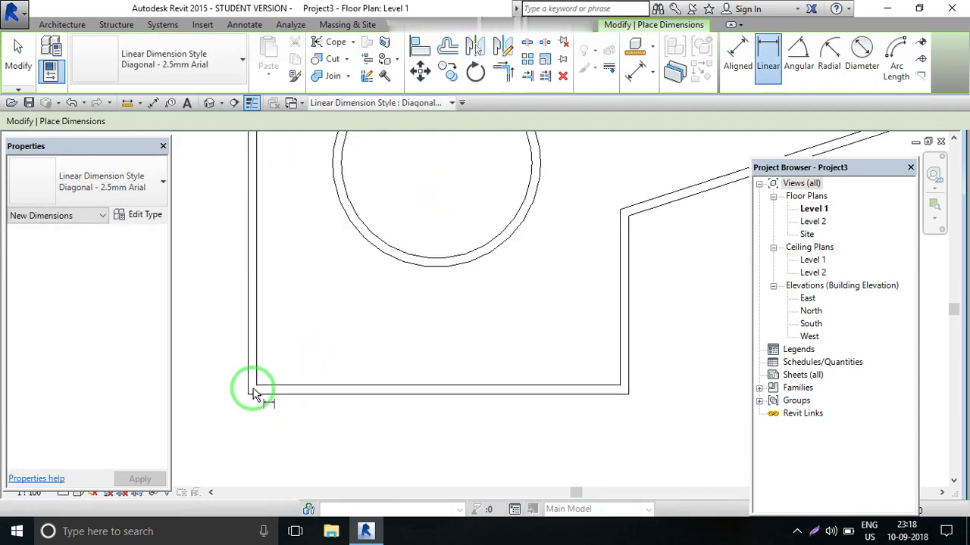
pyautogui.click(252, 395)
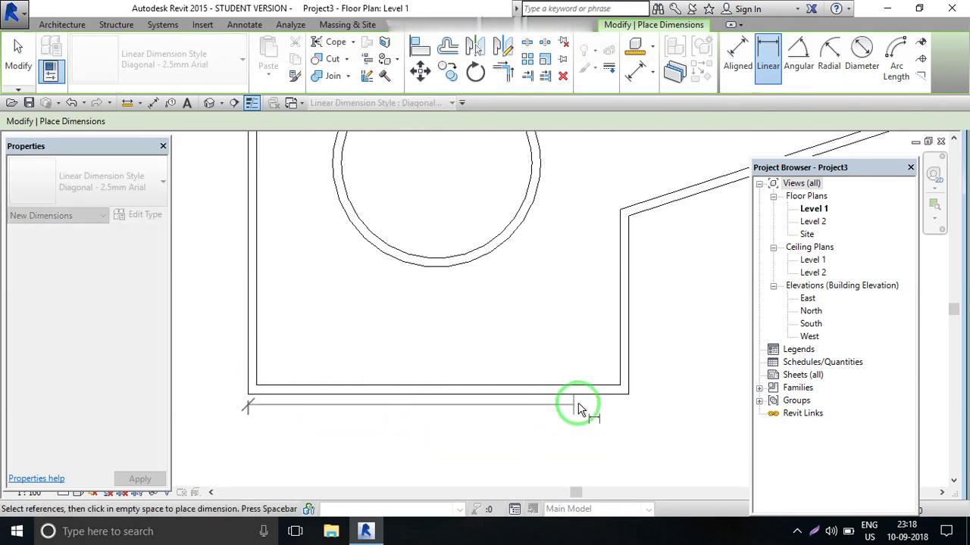
pyautogui.click(628, 400)
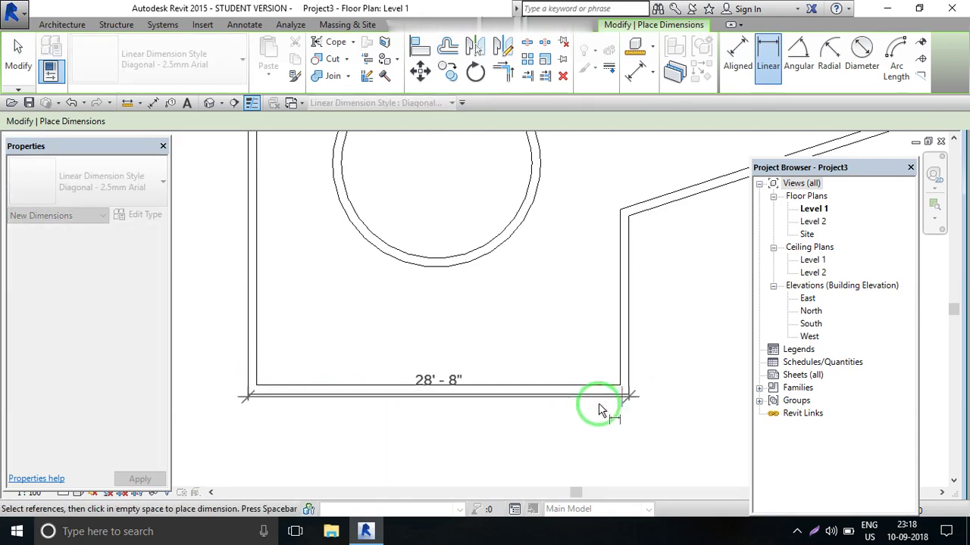
pyautogui.click(544, 338)
pyautogui.scroll(-2, 356, 400)
pyautogui.scroll(2, 415, 356)
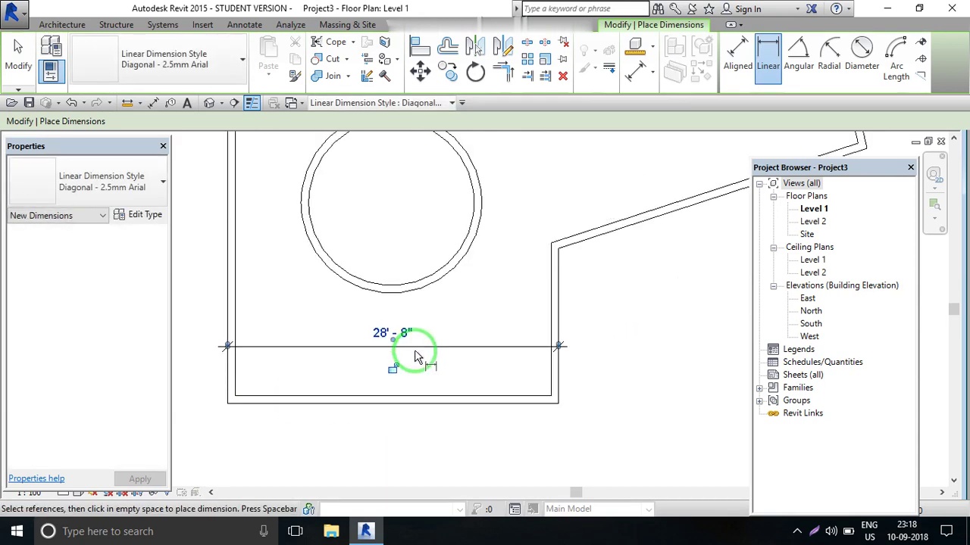
pyautogui.rightClick(282, 236)
pyautogui.click(299, 255)
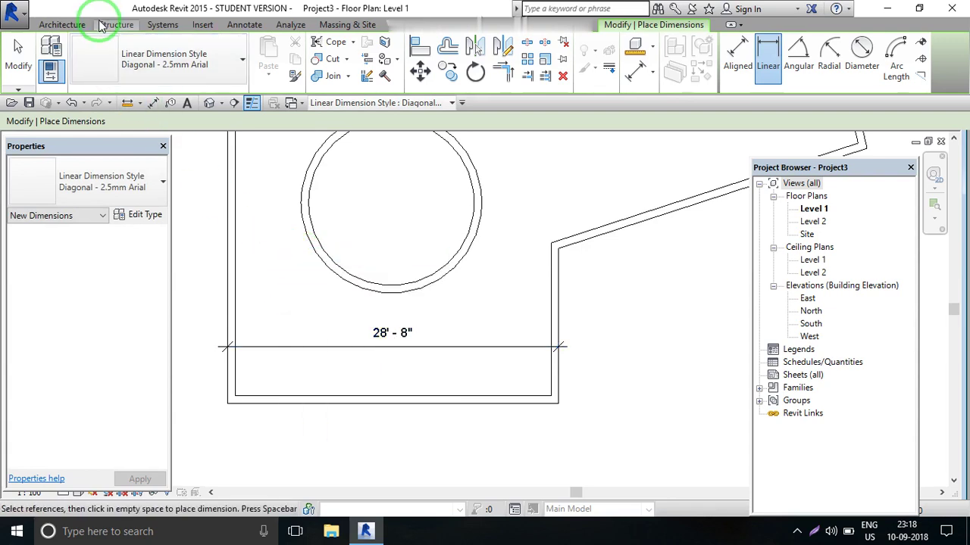
# Step: Use the Aligned dimension tool to pick the angled wing's upper and lower long walls
pyautogui.click(242, 26)
pyautogui.click(53, 59)
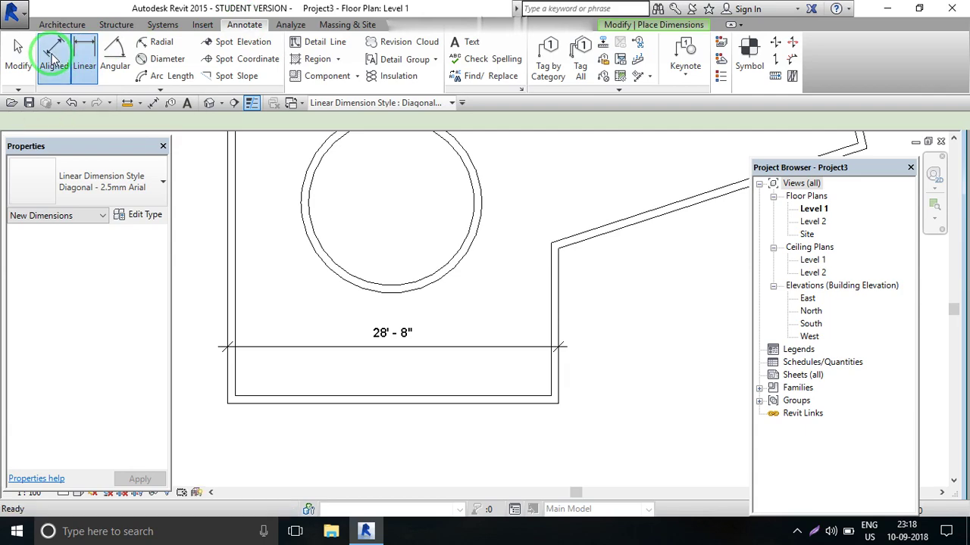
pyautogui.scroll(-3, 199, 281)
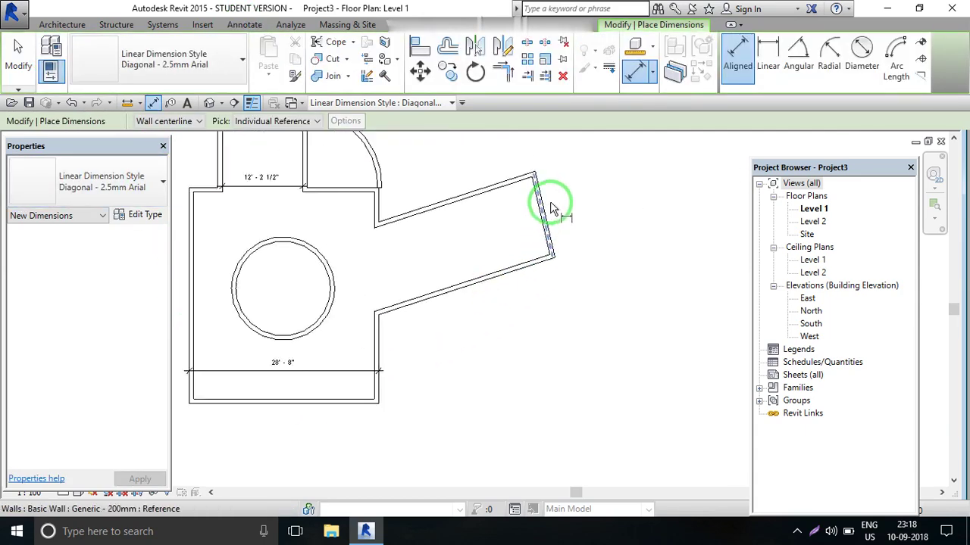
pyautogui.scroll(2, 552, 209)
pyautogui.scroll(2, 522, 161)
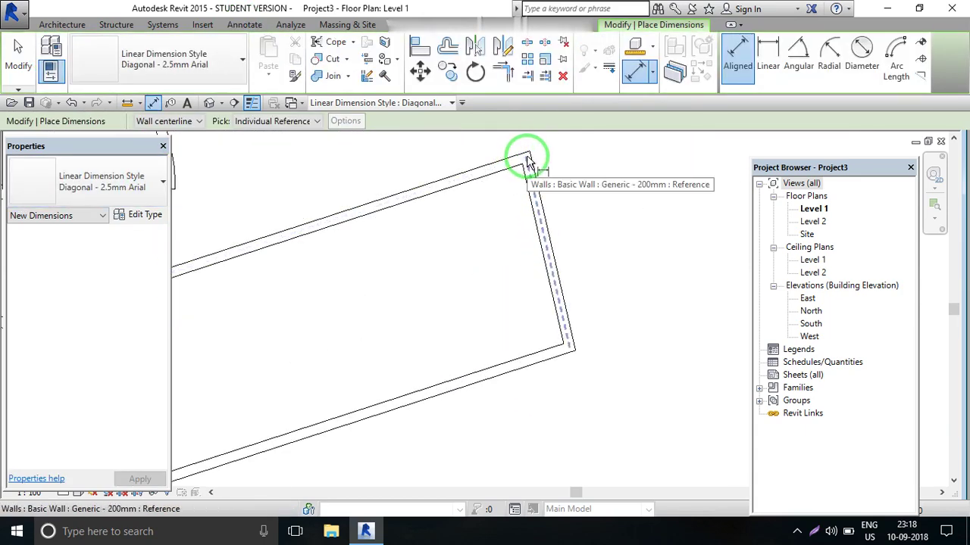
pyautogui.click(526, 158)
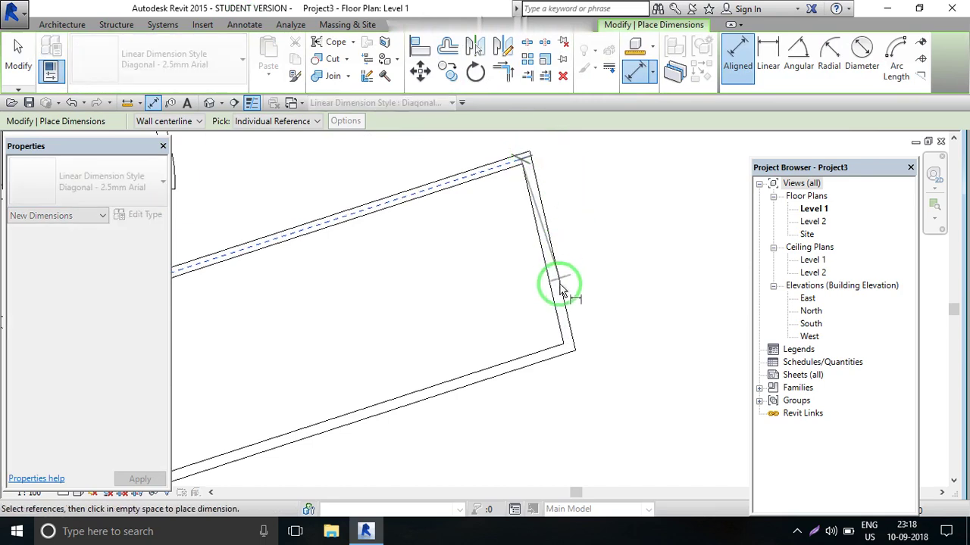
pyautogui.click(577, 356)
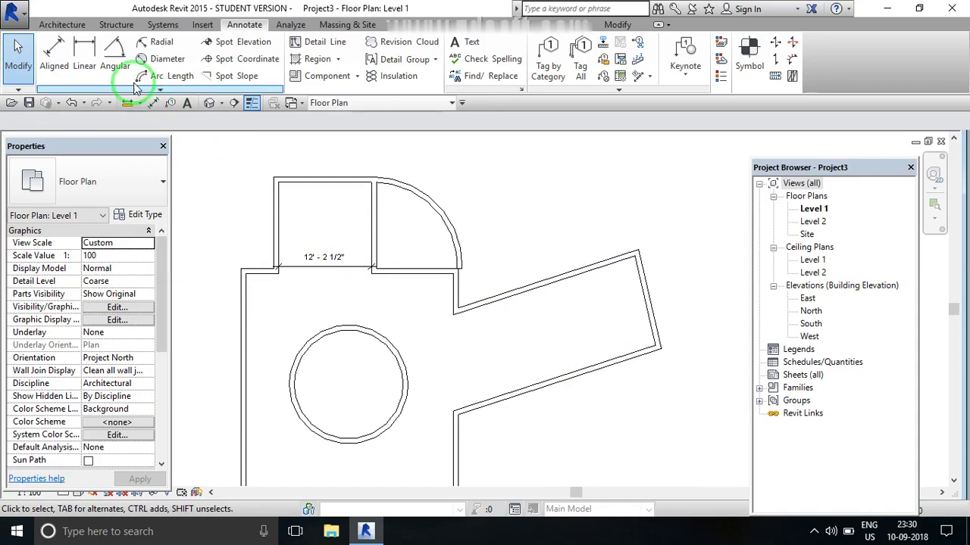
# Step: Place a 12' - 8 1/2" aligned dimension across the angled wing's end
pyautogui.click(59, 61)
pyautogui.scroll(-1, 498, 270)
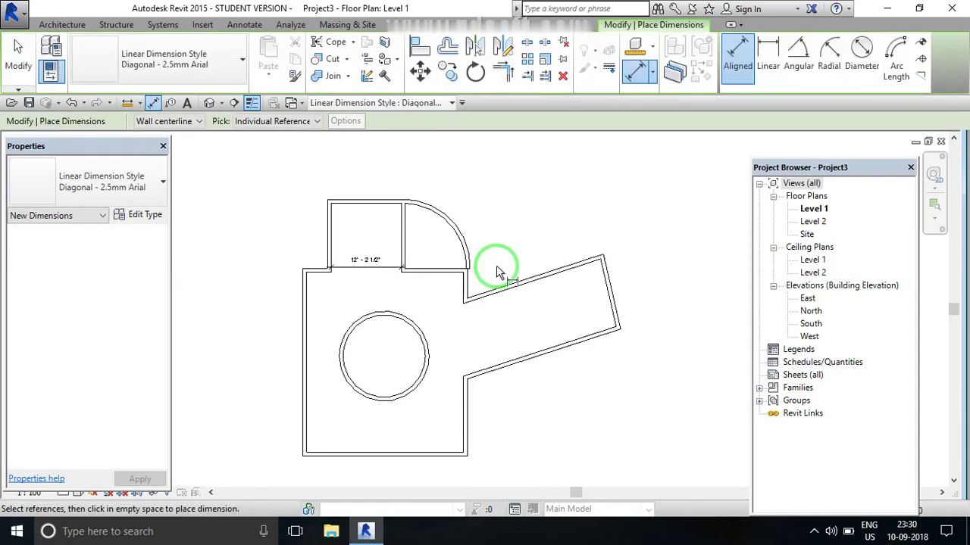
pyautogui.scroll(-1, 493, 269)
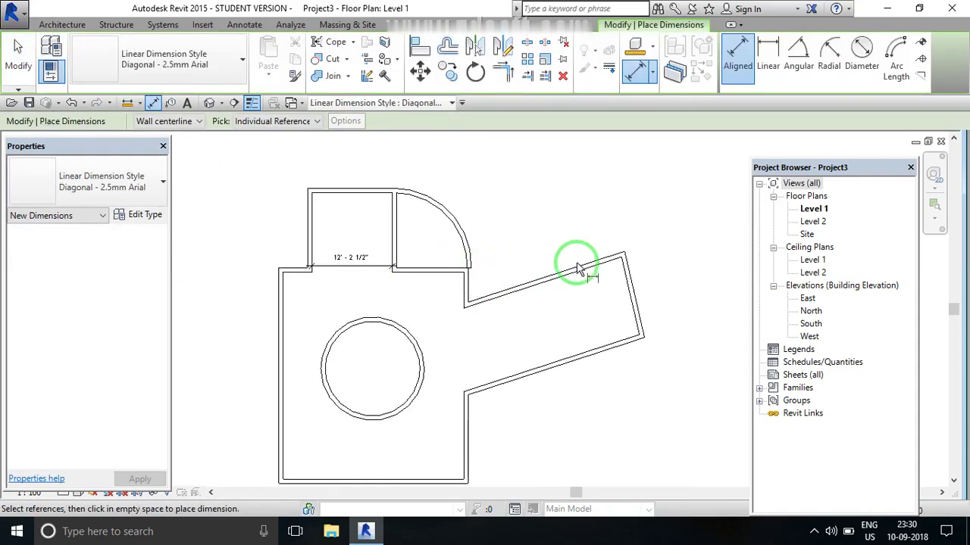
pyautogui.click(624, 265)
pyautogui.click(644, 340)
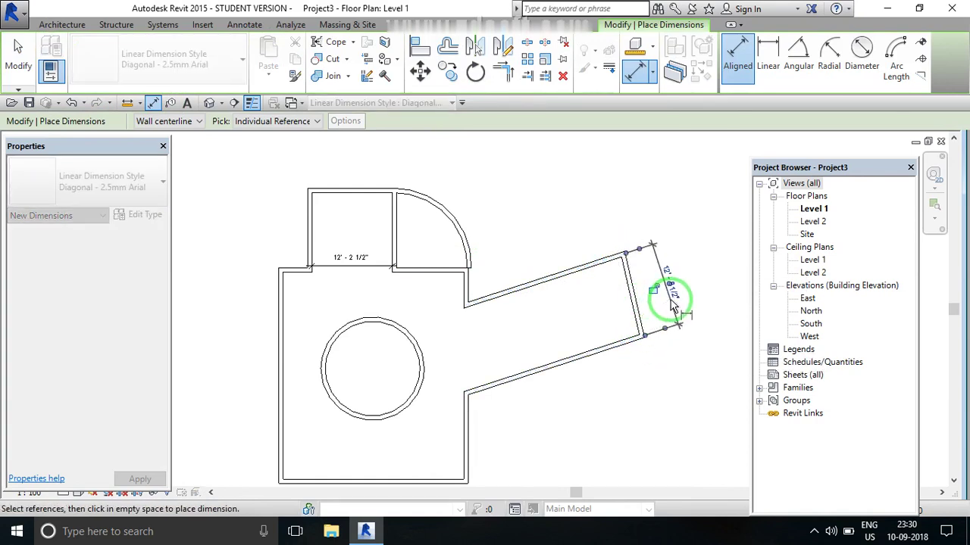
pyautogui.click(678, 322)
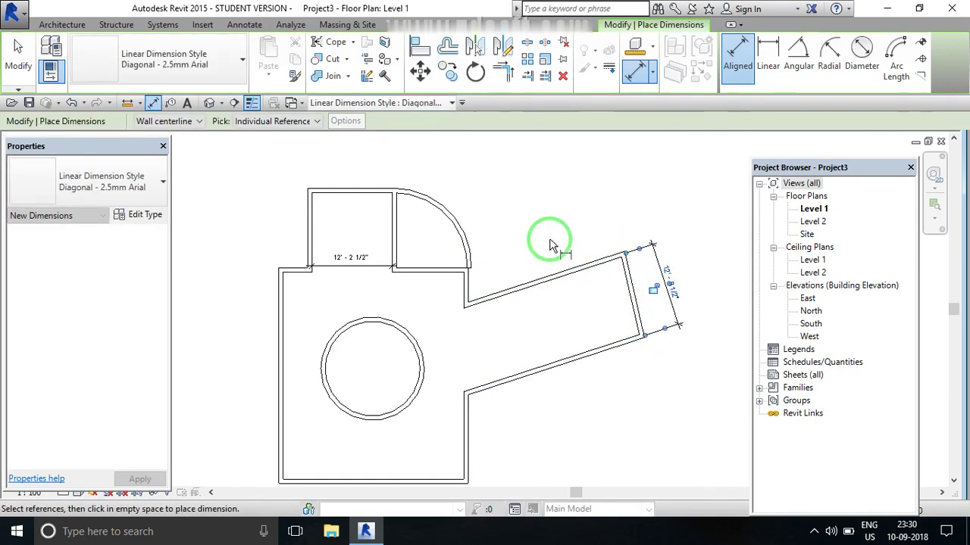
# Step: Add a 20' - 4 1/2" aligned dimension from the wing's end to the curved wall, then exit
pyautogui.scroll(1, 576, 252)
pyautogui.scroll(1, 618, 266)
pyautogui.click(623, 258)
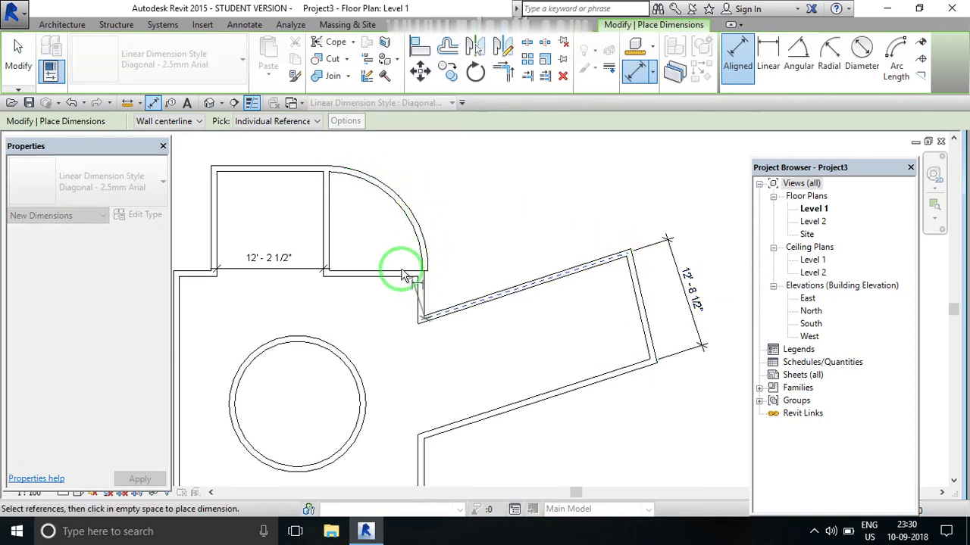
pyautogui.click(326, 174)
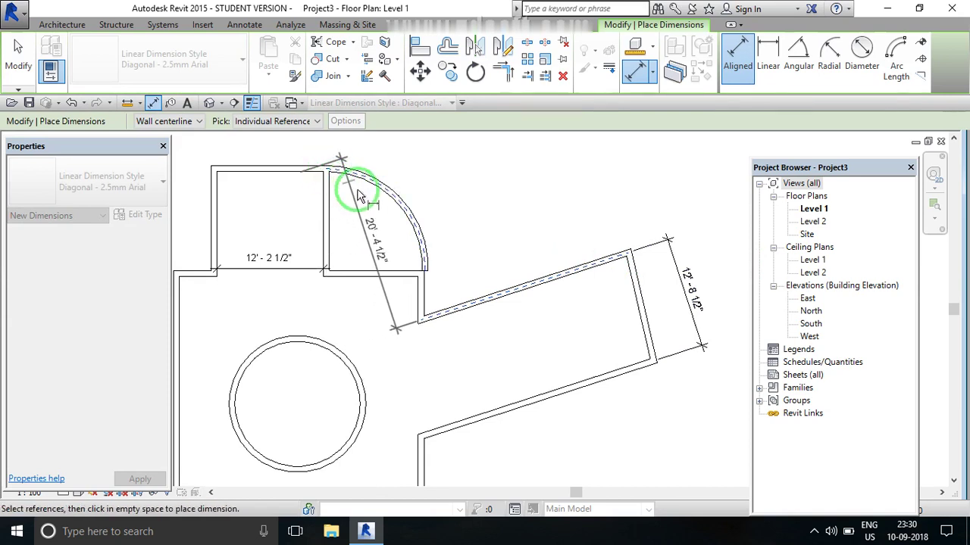
pyautogui.click(660, 233)
pyautogui.scroll(-2, 594, 300)
pyautogui.scroll(1, 569, 207)
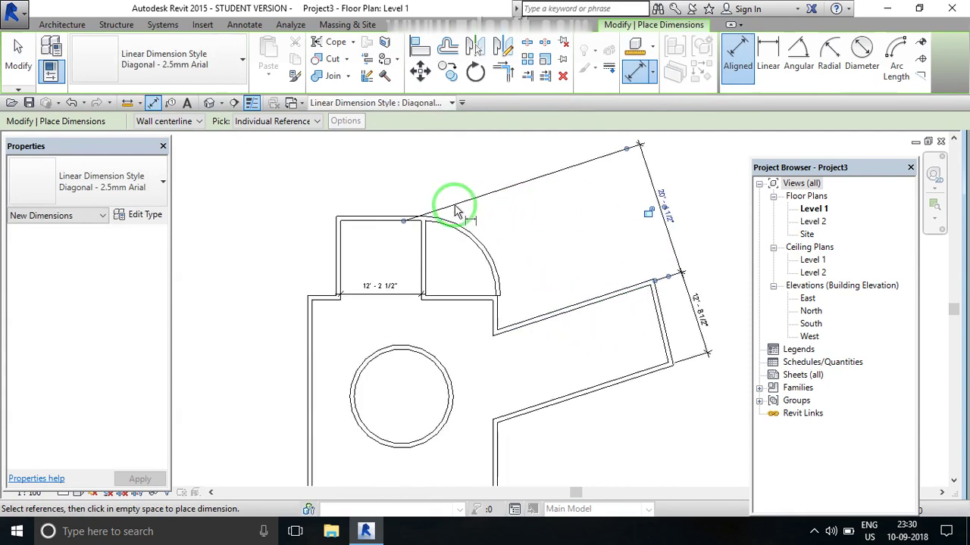
pyautogui.scroll(-1, 510, 263)
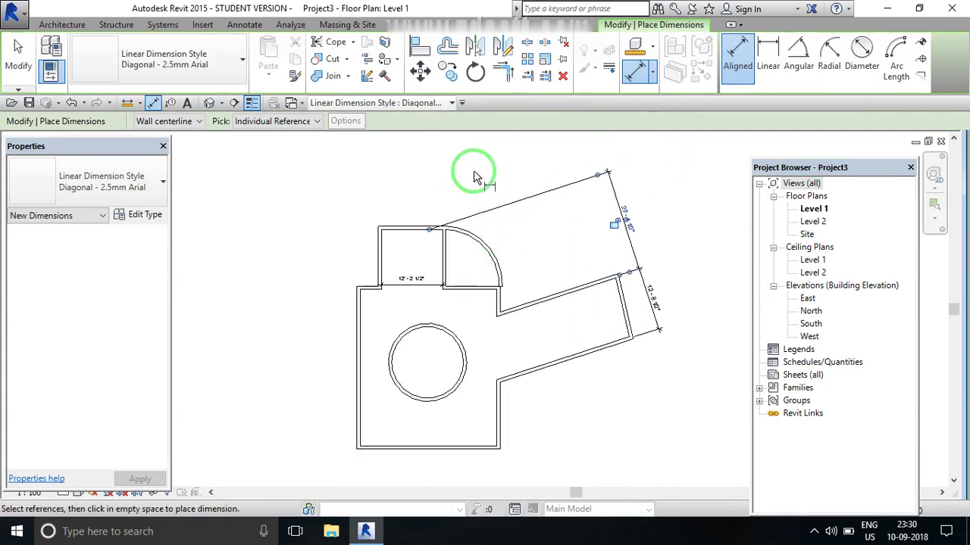
pyautogui.rightClick(481, 169)
pyautogui.click(485, 174)
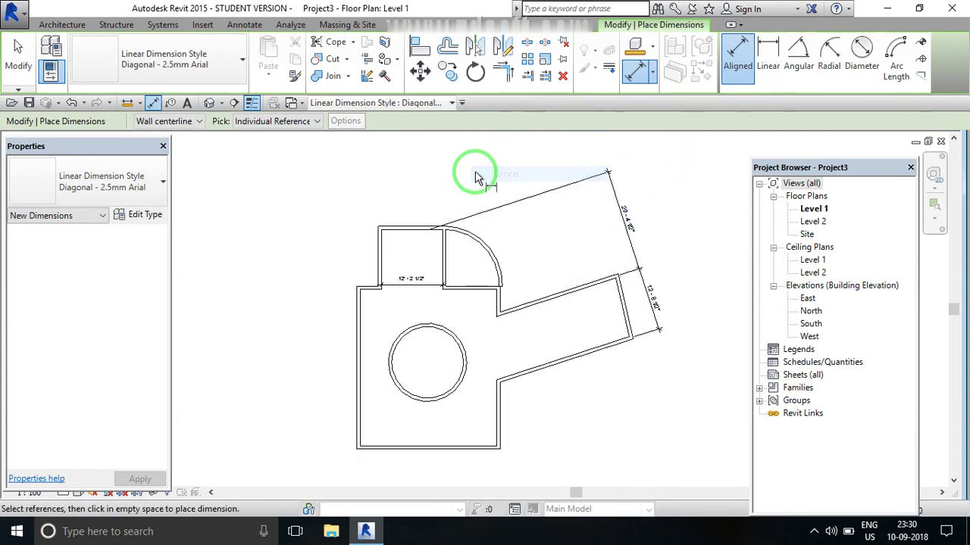
pyautogui.rightClick(344, 177)
pyautogui.click(371, 173)
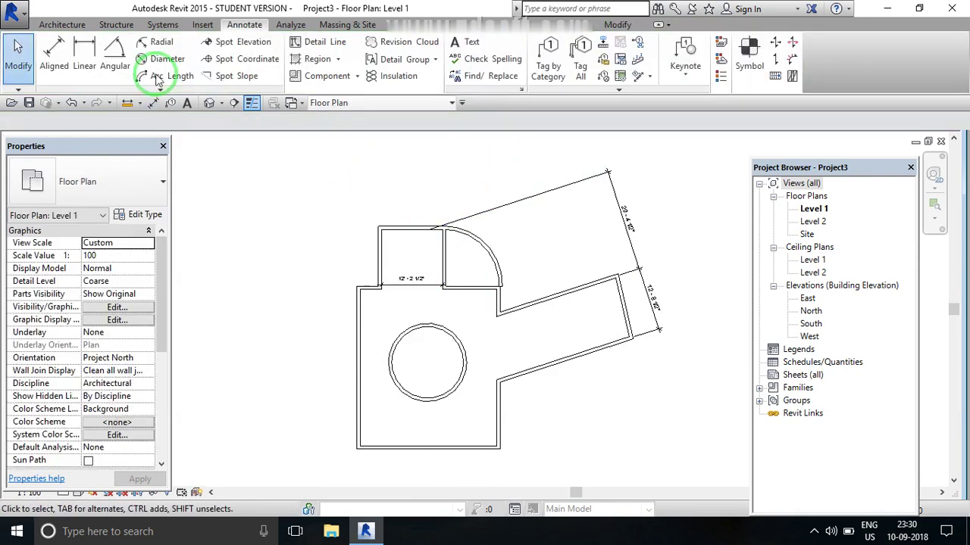
# Step: Draw a 16'-0" radius arc wall from the bottom-left to the top-left corner of the plan
pyautogui.click(63, 25)
pyautogui.click(47, 46)
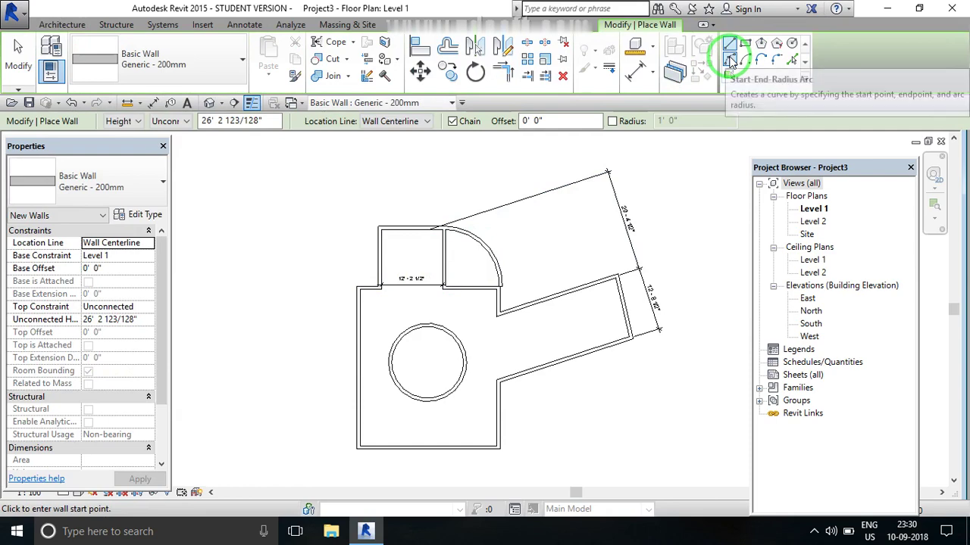
pyautogui.click(730, 61)
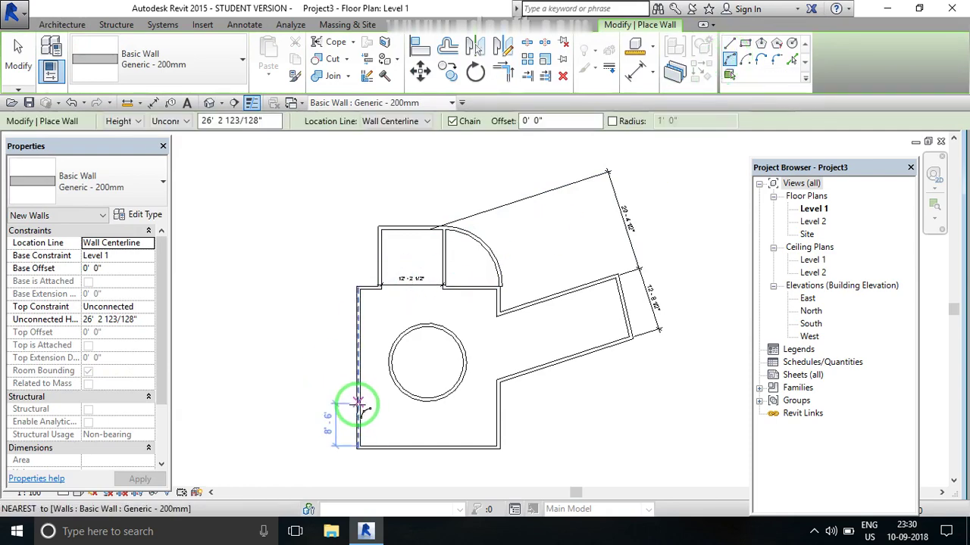
pyautogui.click(359, 448)
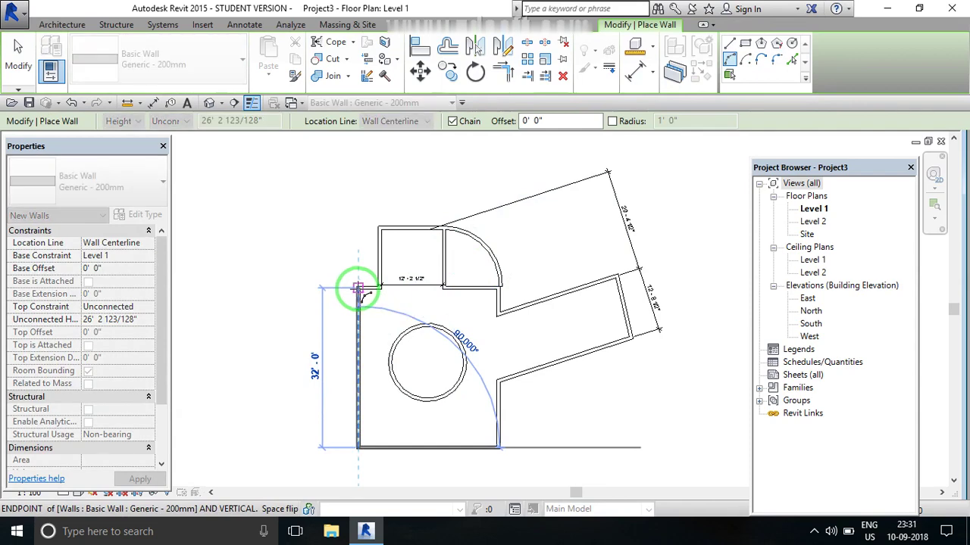
pyautogui.click(358, 288)
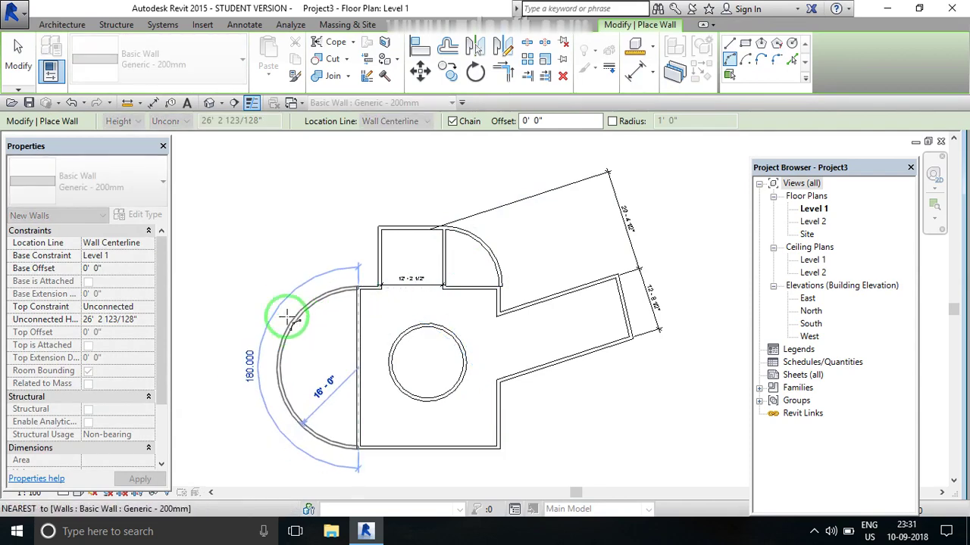
pyautogui.click(288, 316)
pyautogui.rightClick(256, 221)
pyautogui.rightClick(263, 186)
pyautogui.click(296, 195)
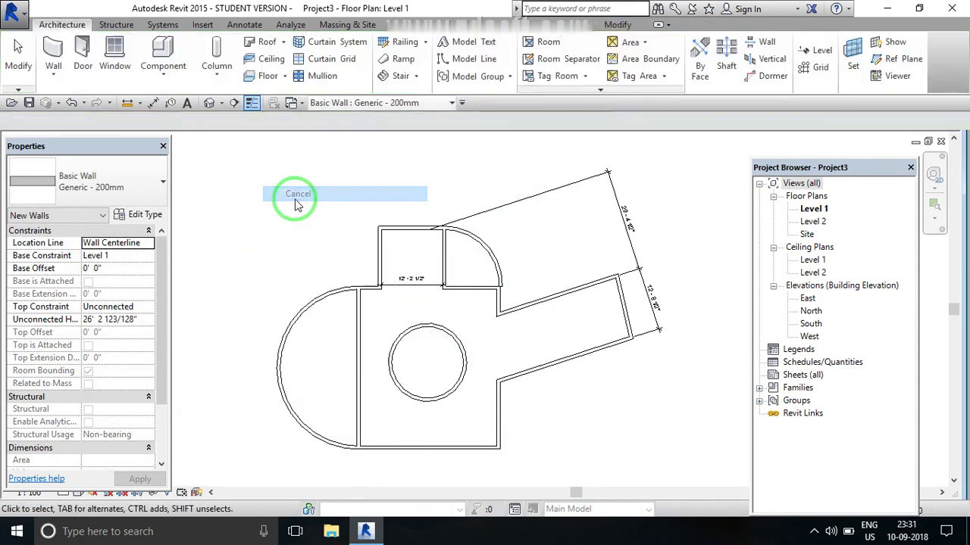
pyautogui.moveTo(372, 240); pyautogui.dragTo(320, 303, button='middle')
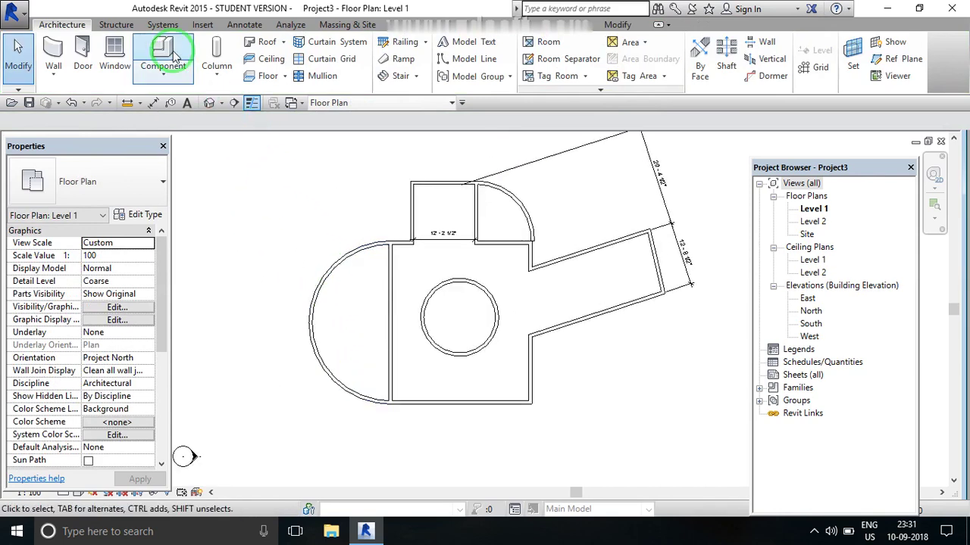
# Step: Switch to the Annotate tools and zoom in on the corner below the 12'-2 1/2" dimension
pyautogui.click(244, 24)
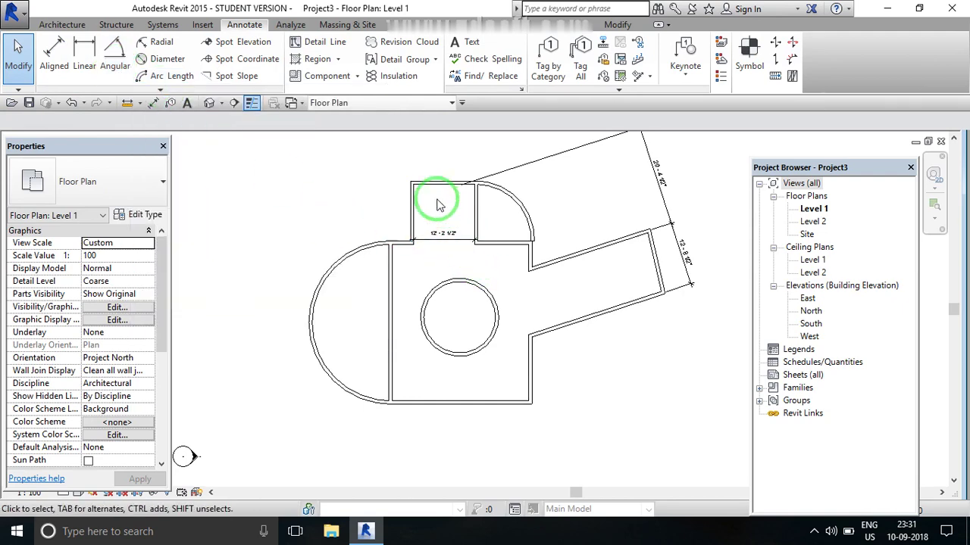
pyautogui.scroll(3, 438, 203)
pyautogui.scroll(-3, 379, 261)
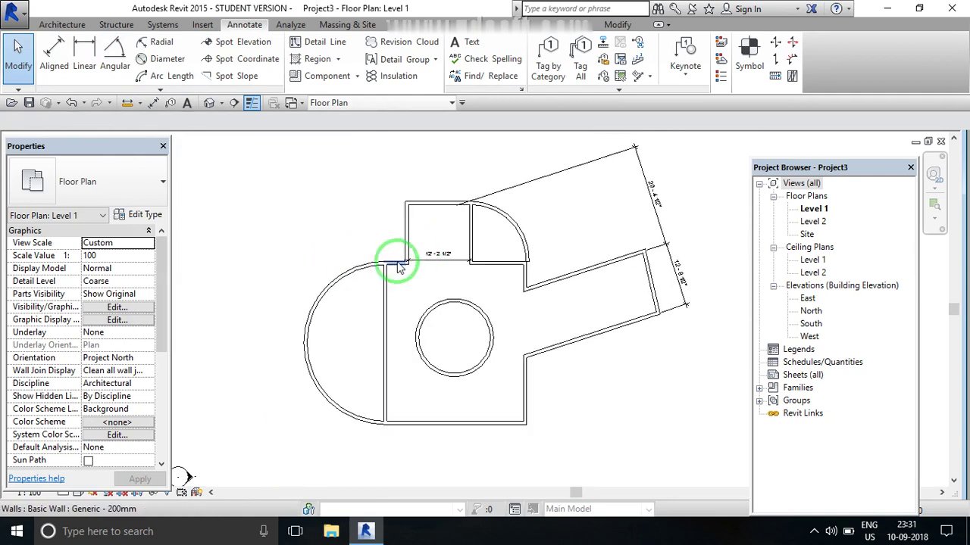
pyautogui.scroll(3, 398, 265)
pyautogui.scroll(2, 390, 264)
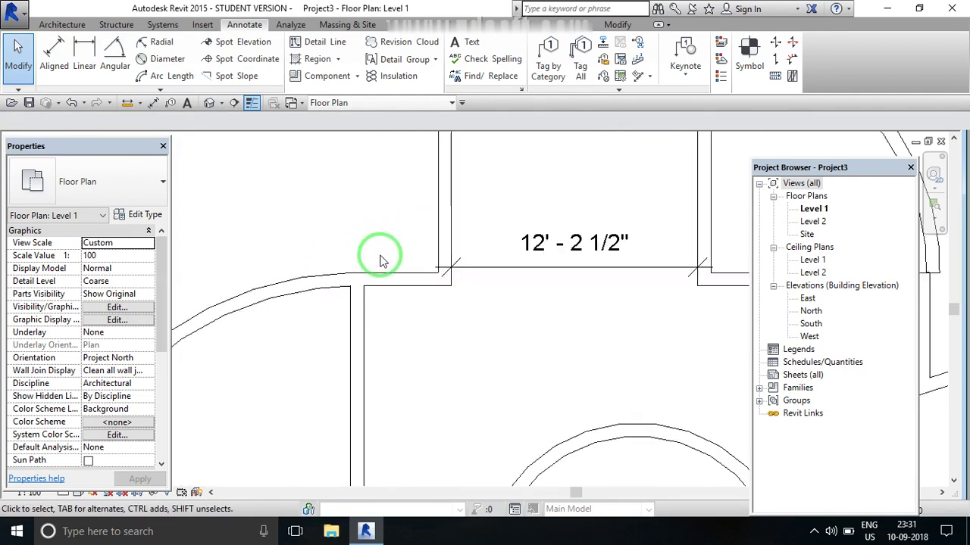
# Step: Place a 90.00° angular dimension between the horizontal and vertical walls
pyautogui.click(111, 54)
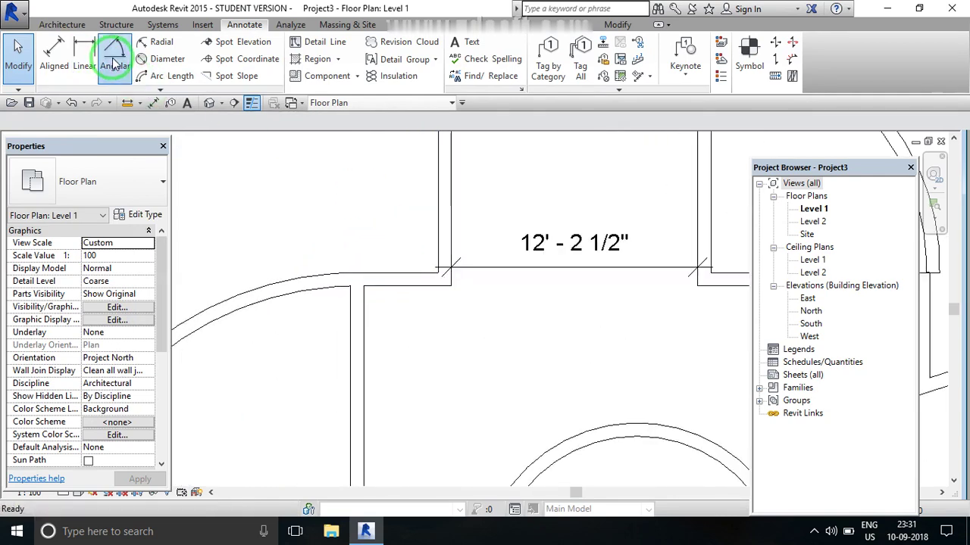
pyautogui.click(387, 284)
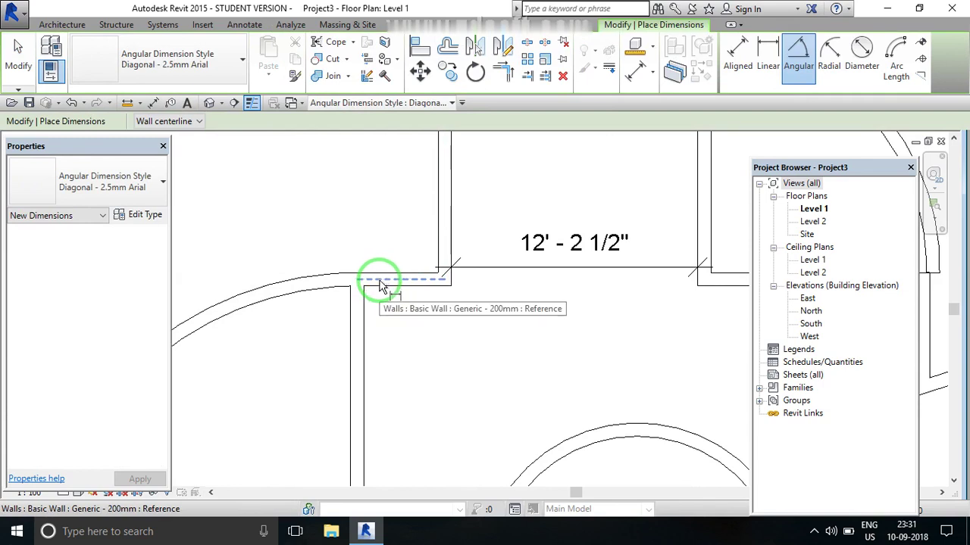
pyautogui.click(380, 285)
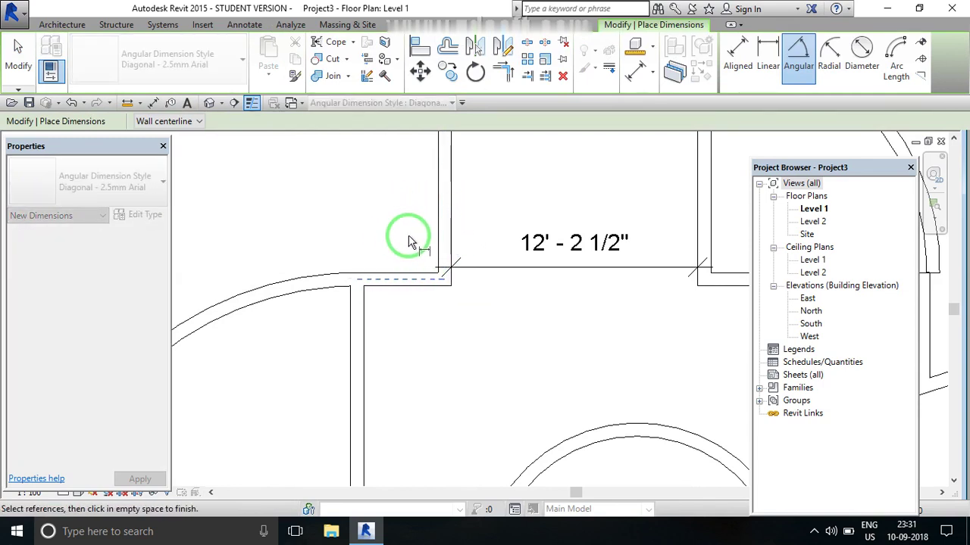
pyautogui.click(447, 228)
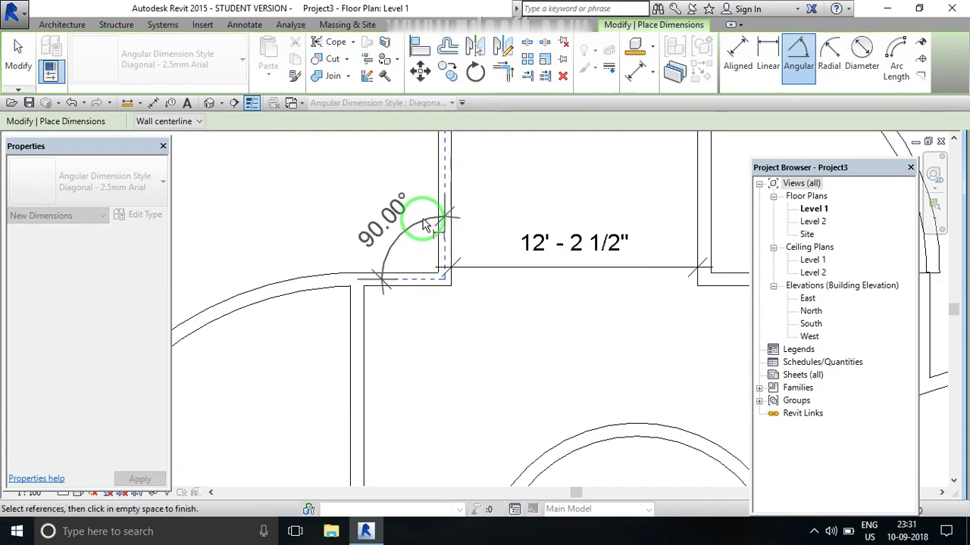
pyautogui.click(401, 218)
# Step: Add a 72.00° angular dimension between the short wall and the angled wall
pyautogui.scroll(-1, 416, 275)
pyautogui.scroll(-2, 416, 275)
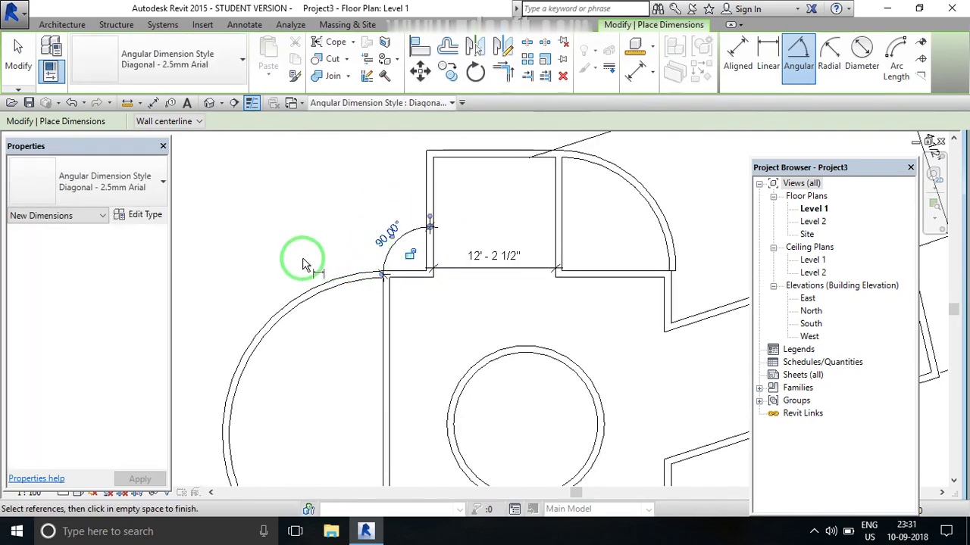
pyautogui.scroll(-1, 463, 249)
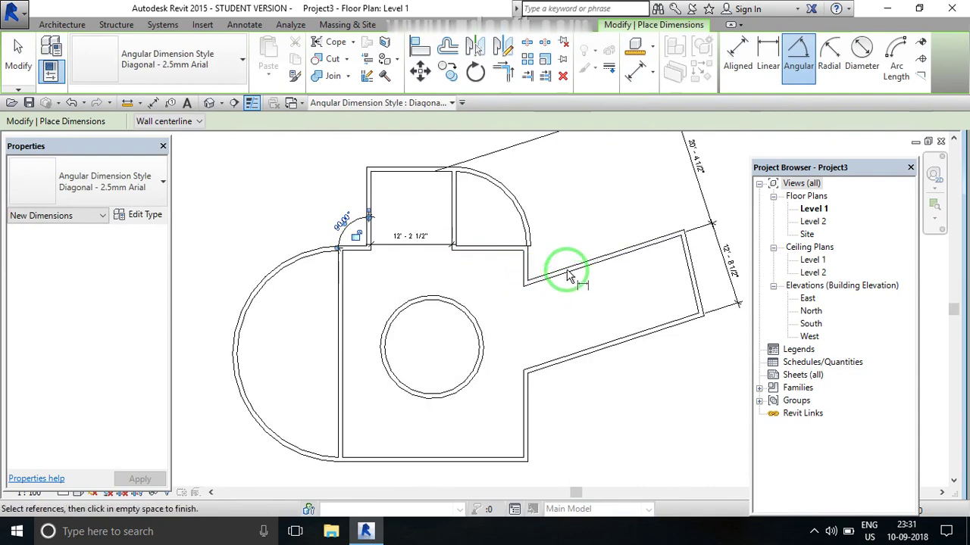
pyautogui.scroll(2, 545, 265)
pyautogui.click(482, 254)
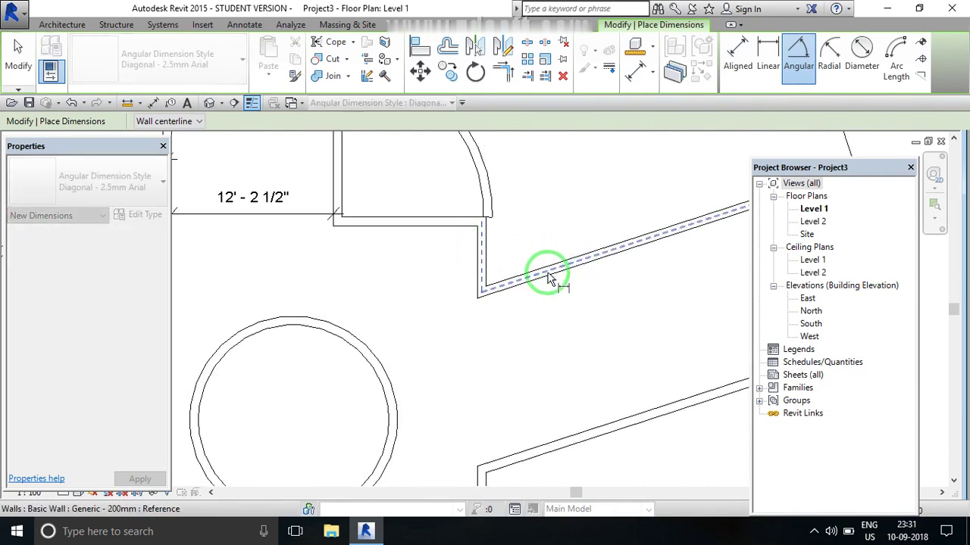
pyautogui.click(547, 279)
pyautogui.click(549, 244)
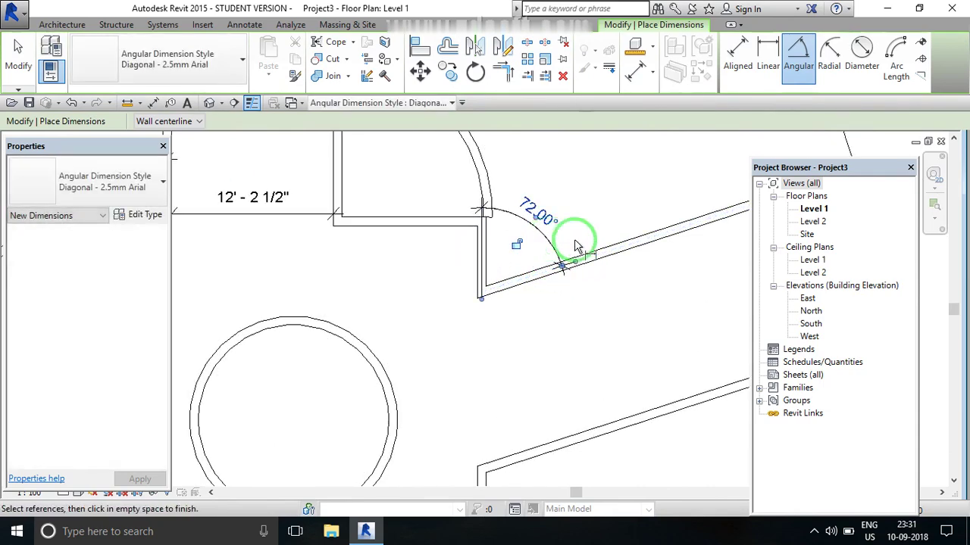
# Step: Dimension the wing's end corners with 84.94° and 95.06° angles
pyautogui.scroll(-3, 438, 214)
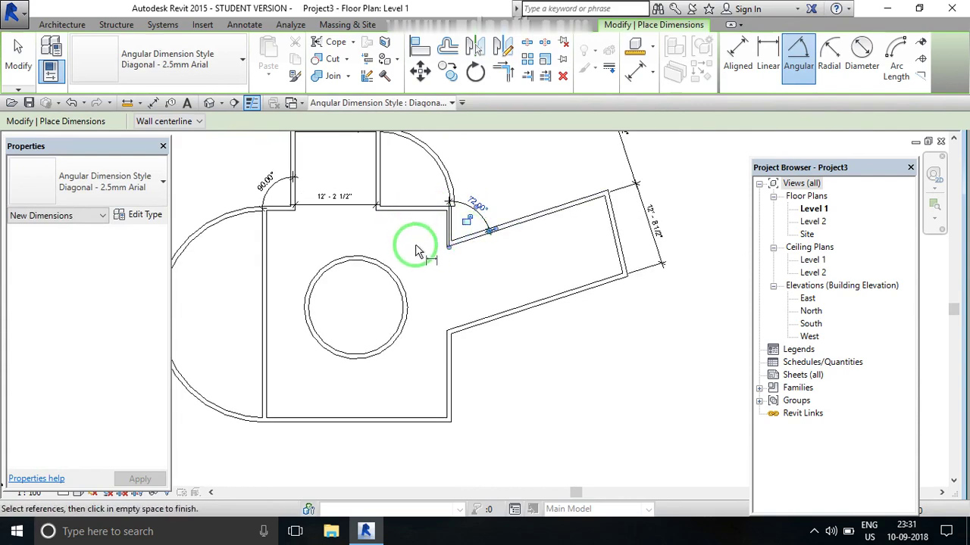
pyautogui.scroll(-1, 455, 259)
pyautogui.scroll(1, 507, 258)
pyautogui.scroll(1, 530, 227)
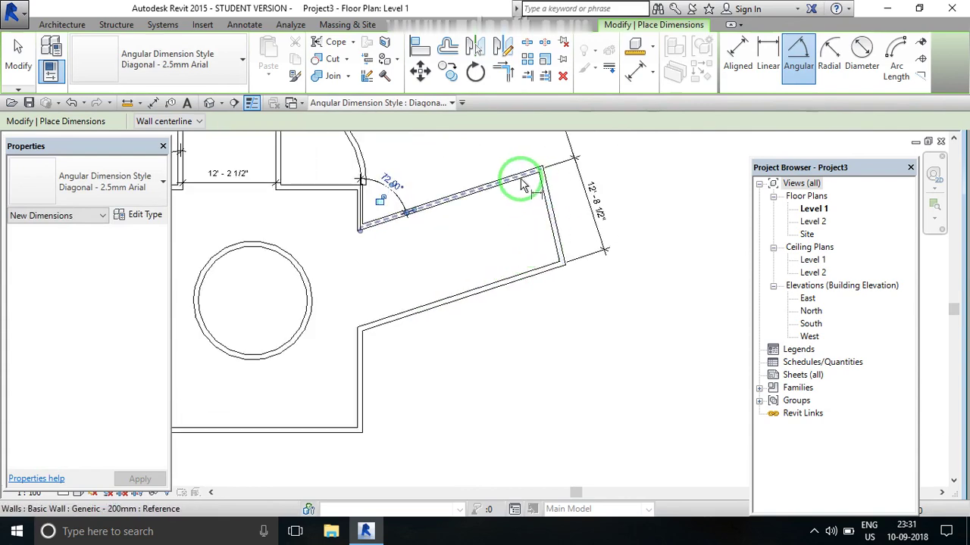
pyautogui.click(521, 184)
pyautogui.click(550, 203)
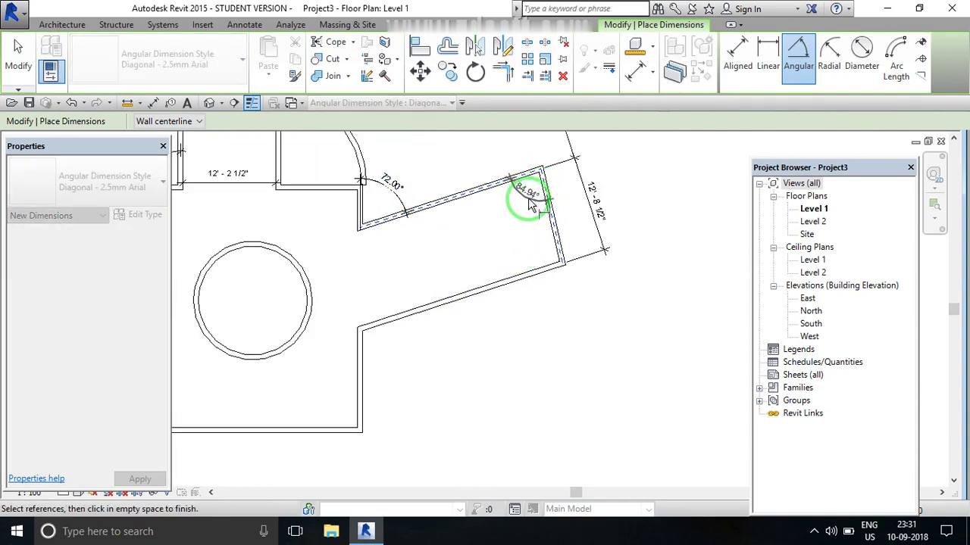
pyautogui.click(521, 213)
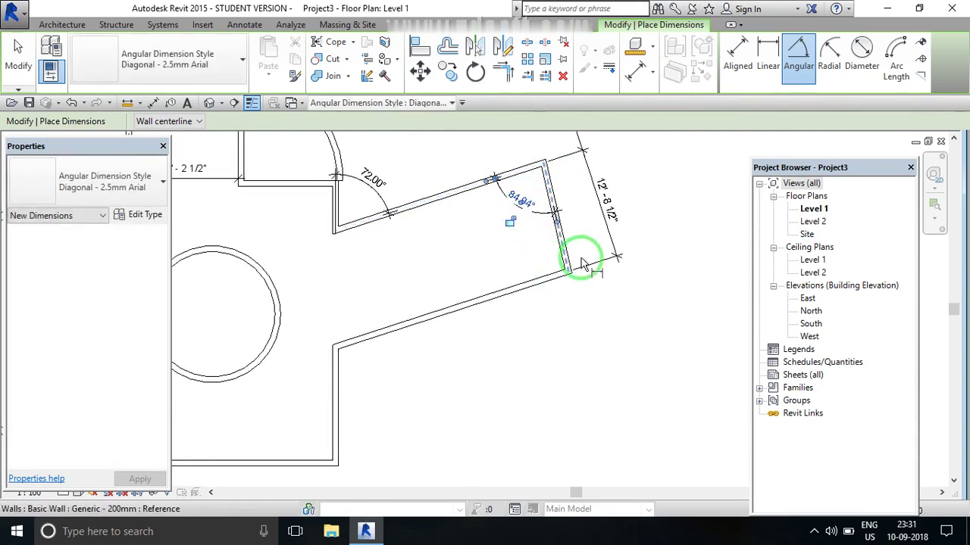
pyautogui.scroll(1, 549, 271)
pyautogui.click(534, 296)
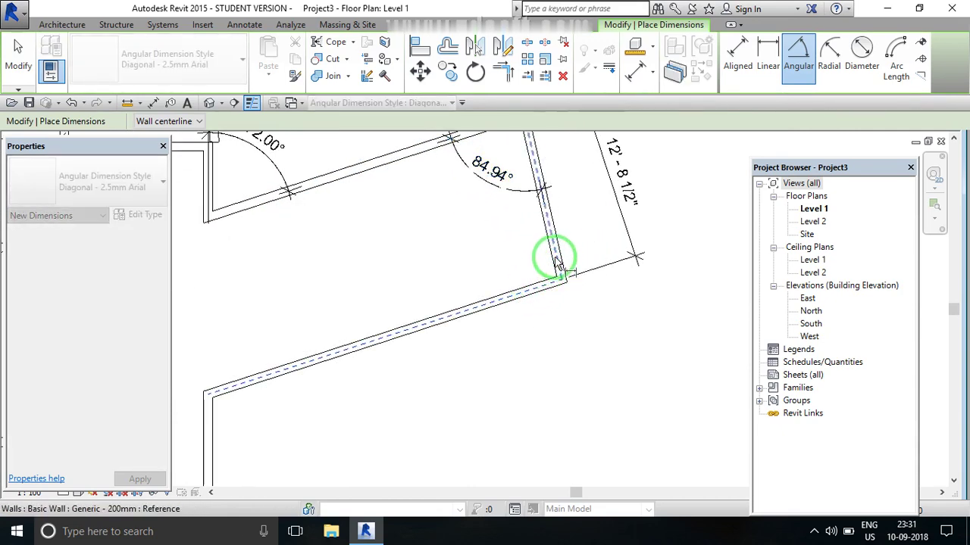
pyautogui.click(539, 256)
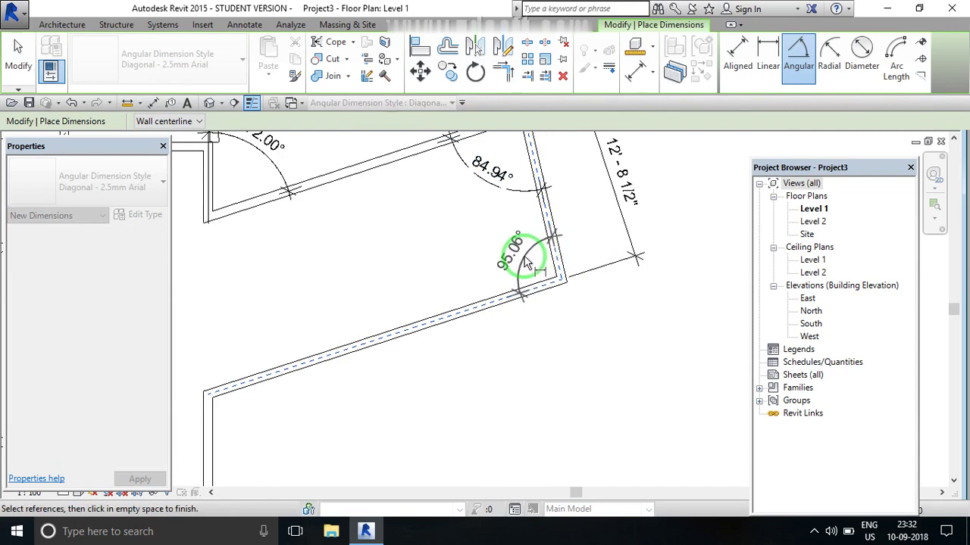
# Step: Add a 108° angular dimension at the inner corner between the vertical and diagonal walls
pyautogui.scroll(-3, 496, 265)
pyautogui.scroll(1, 395, 288)
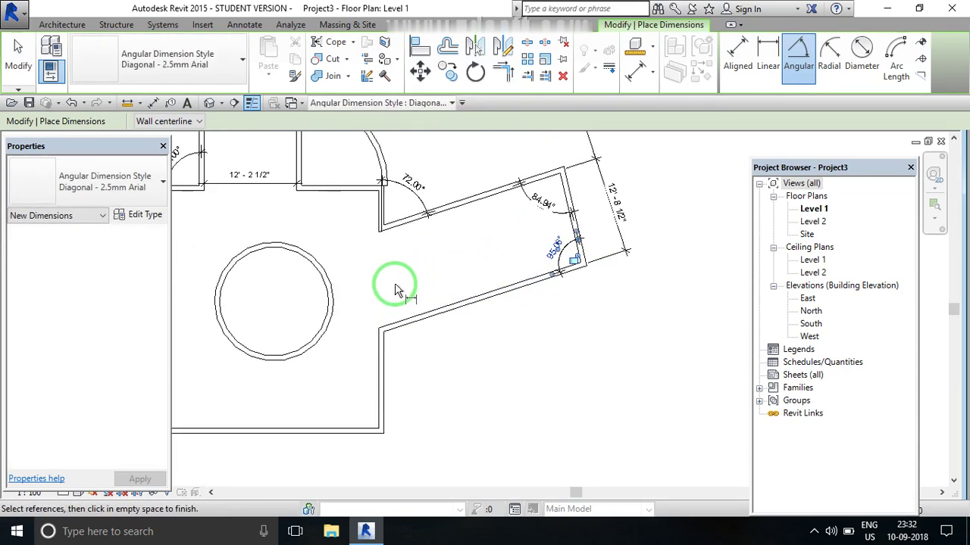
pyautogui.scroll(2, 382, 350)
pyautogui.click(382, 350)
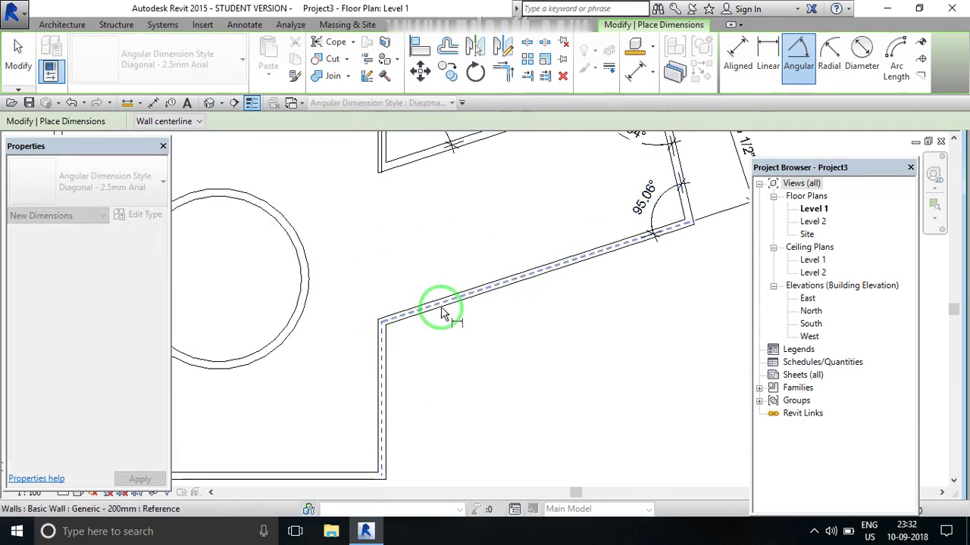
pyautogui.click(436, 310)
pyautogui.click(432, 342)
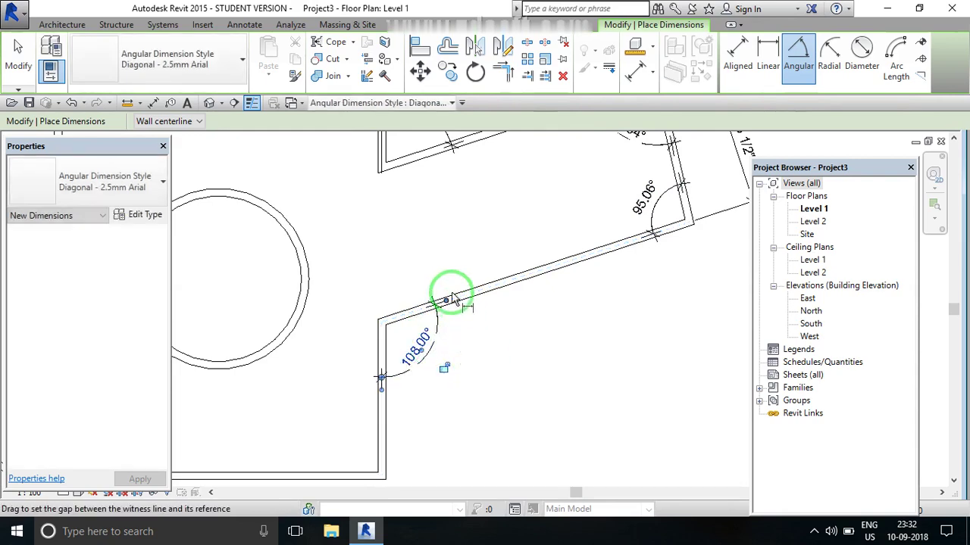
# Step: Pan the whole floor plan into view and end angle dimensioning
pyautogui.scroll(-2, 500, 274)
pyautogui.scroll(1, 413, 330)
pyautogui.scroll(-1, 455, 306)
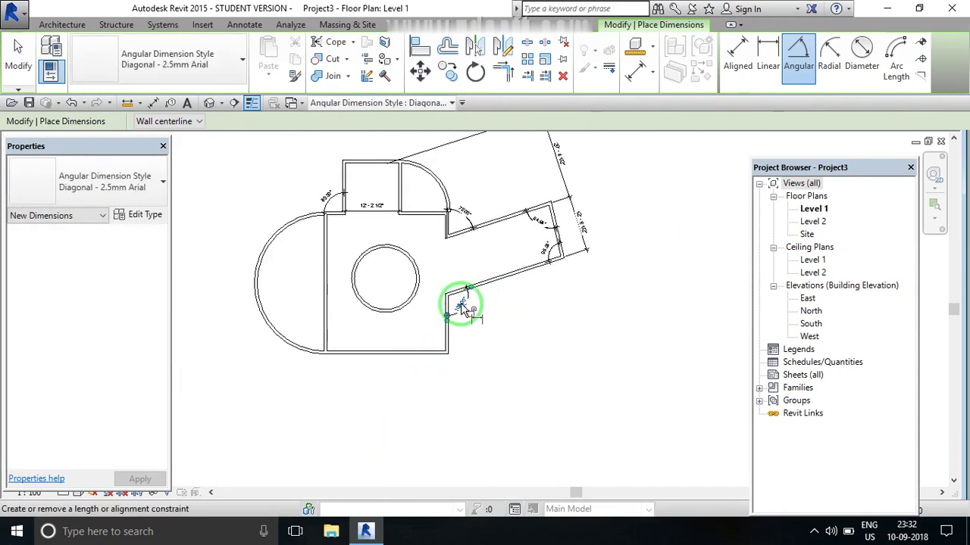
pyautogui.scroll(1, 338, 350)
pyautogui.scroll(1, 338, 350)
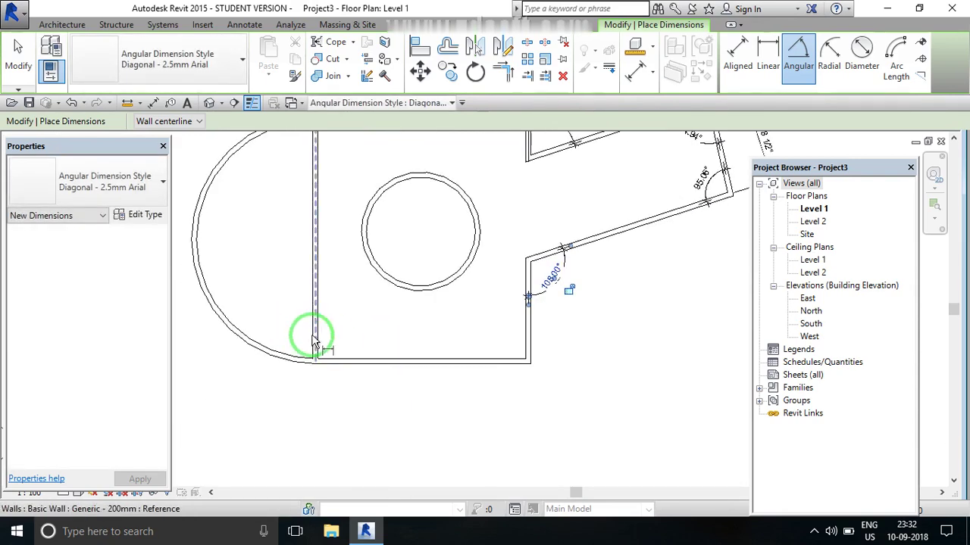
pyautogui.scroll(-2, 350, 356)
pyautogui.moveTo(390, 336); pyautogui.dragTo(390, 275, button='middle')
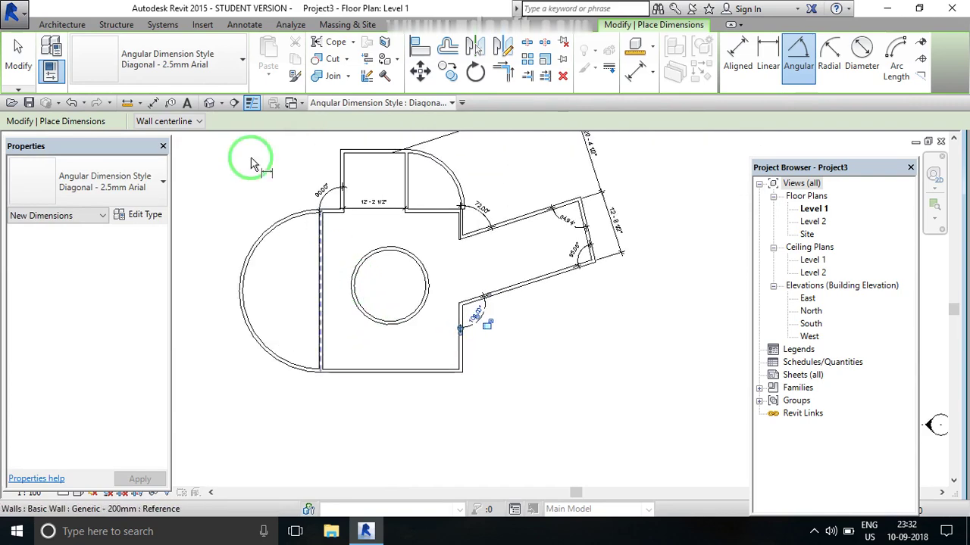
pyautogui.click(241, 29)
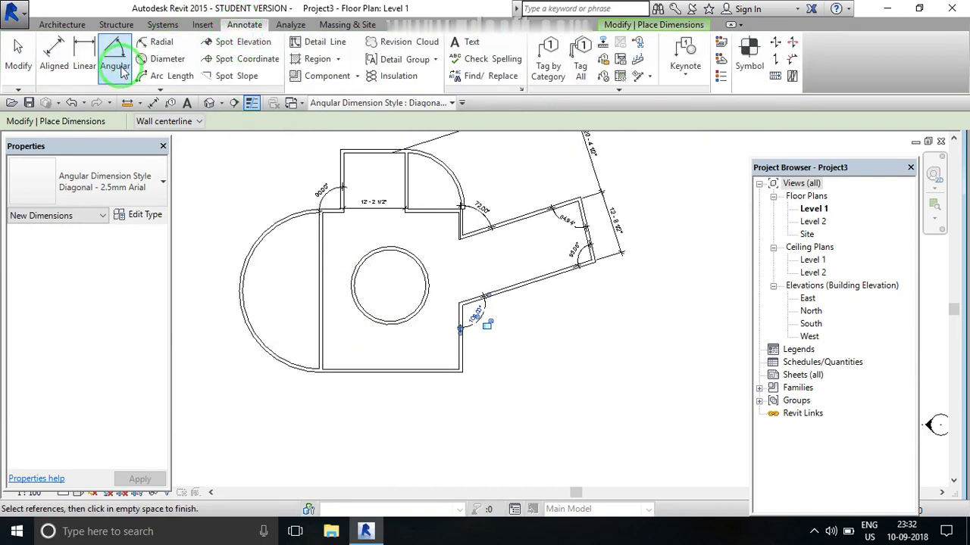
pyautogui.click(155, 94)
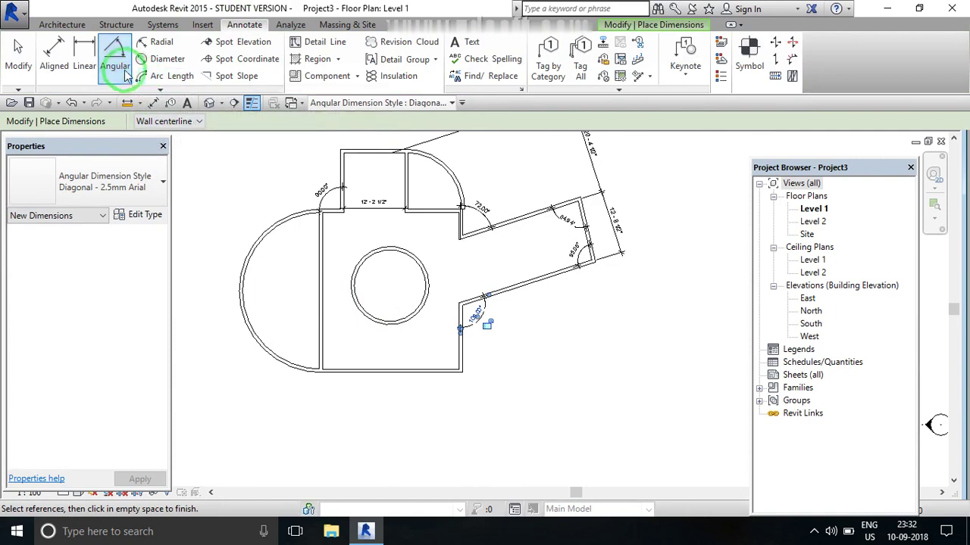
pyautogui.scroll(-1, 296, 215)
pyautogui.scroll(1, 301, 159)
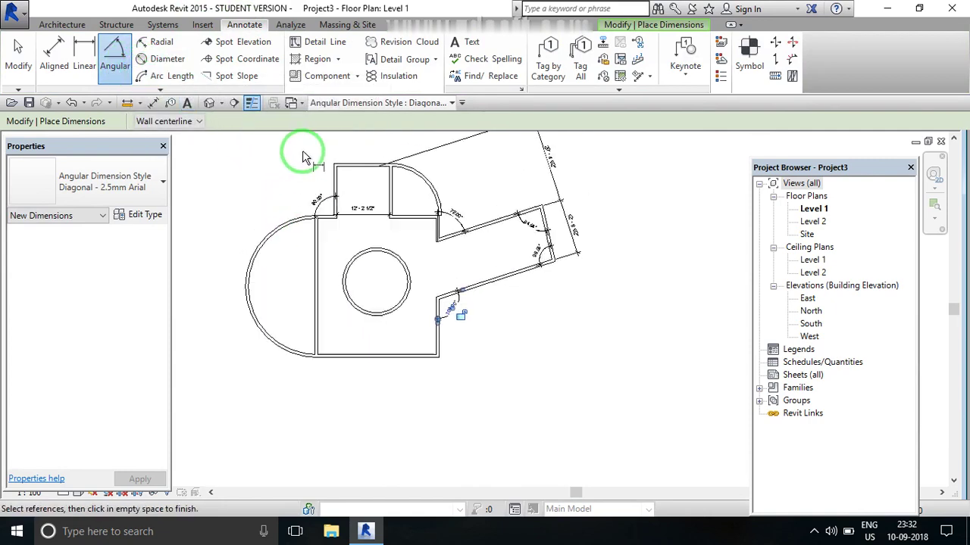
pyautogui.rightClick(263, 162)
pyautogui.click(298, 170)
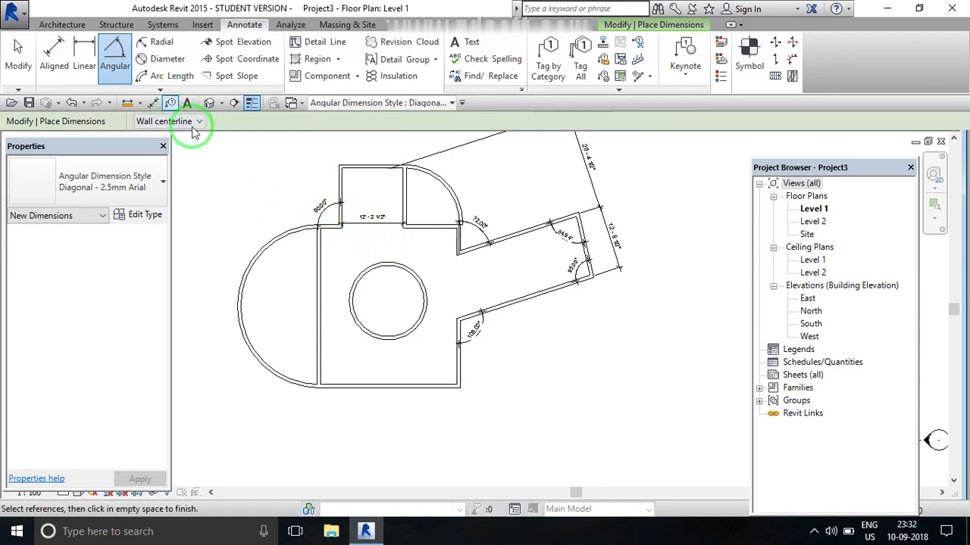
# Step: Start Radial dimensioning and measure the large curved wall's 16'-0" radius
pyautogui.click(159, 42)
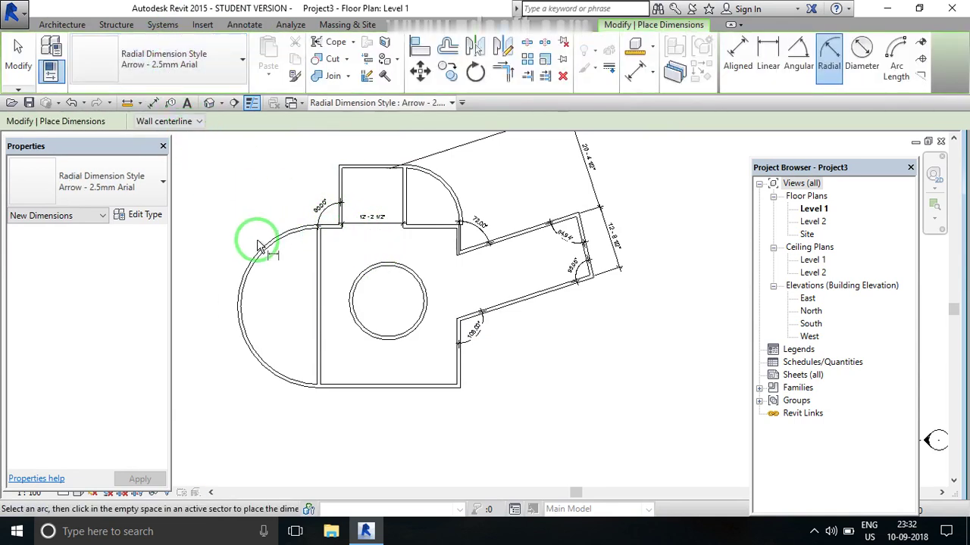
pyautogui.scroll(2, 250, 292)
pyautogui.scroll(1, 251, 303)
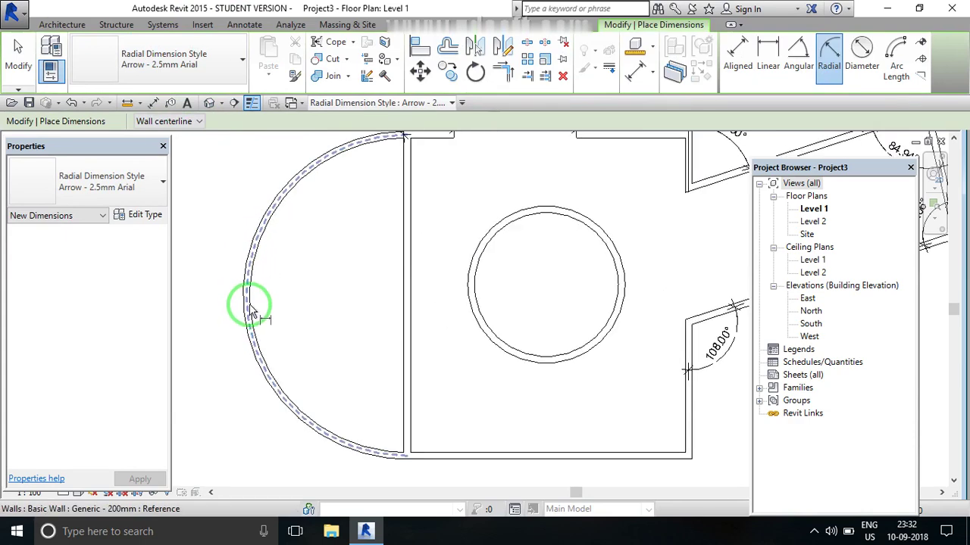
pyautogui.click(250, 300)
pyautogui.scroll(-1, 238, 260)
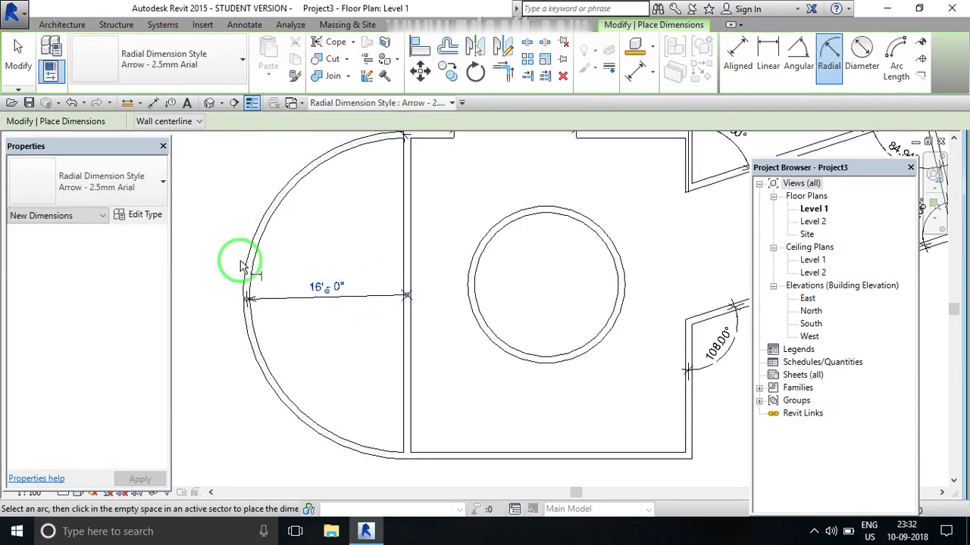
pyautogui.scroll(-1, 349, 286)
pyautogui.scroll(1, 333, 299)
pyautogui.scroll(-1, 364, 299)
pyautogui.scroll(1, 391, 288)
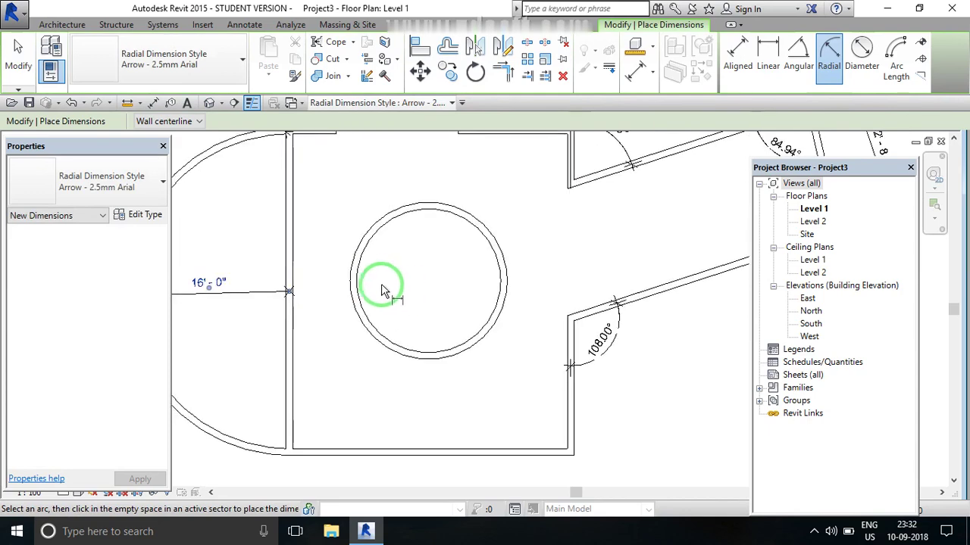
# Step: Place a 7'-6" radius dimension inside the central circle wall
pyautogui.click(444, 362)
pyautogui.scroll(1, 431, 306)
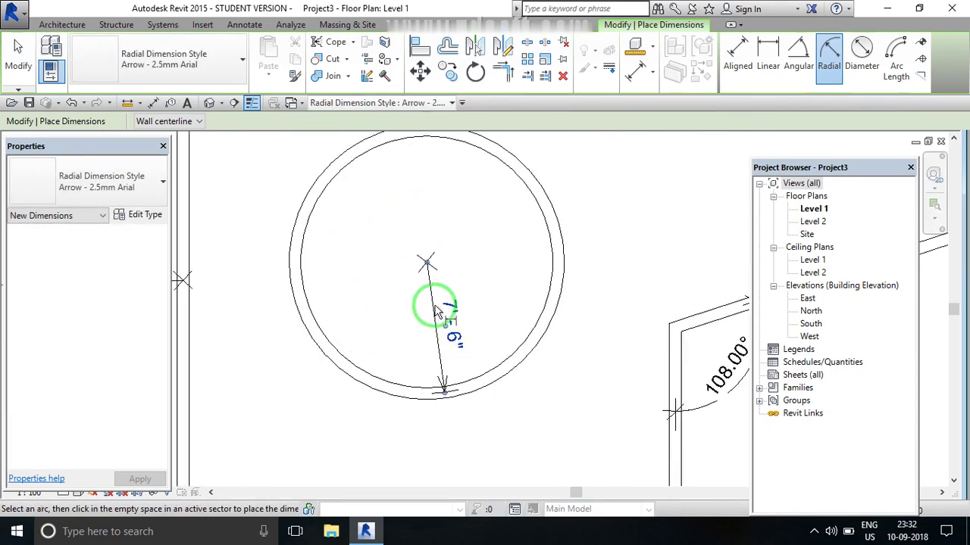
pyautogui.scroll(-1, 382, 299)
pyautogui.scroll(-1, 385, 307)
pyautogui.scroll(1, 390, 292)
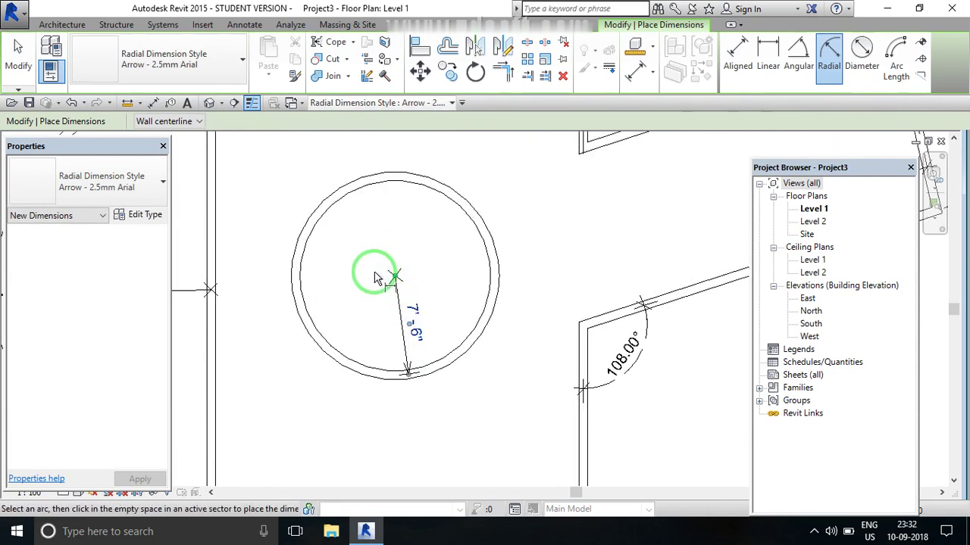
pyautogui.click(373, 322)
pyautogui.scroll(-1, 383, 288)
pyautogui.scroll(1, 416, 205)
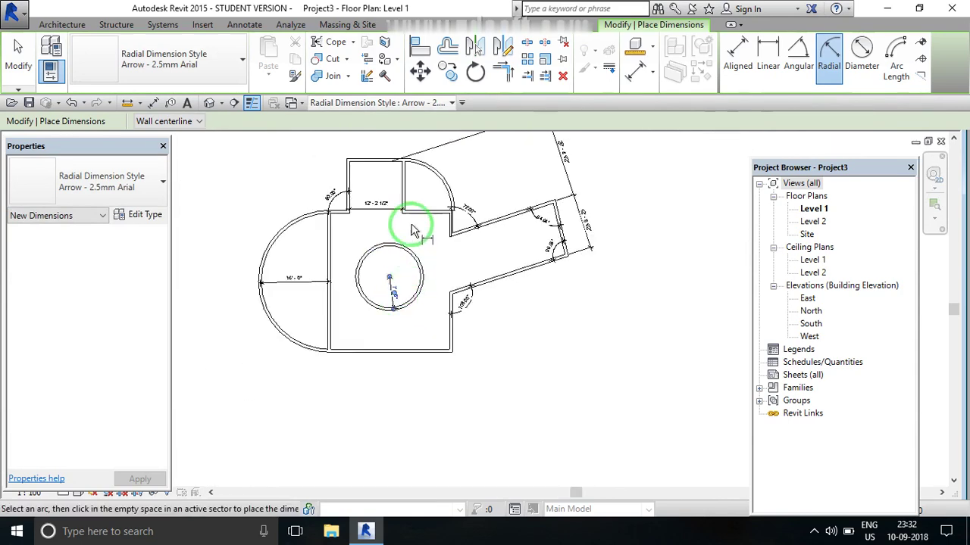
pyautogui.scroll(-1, 435, 199)
pyautogui.scroll(2, 435, 182)
# Step: Dimension the quarter-arc wall with an 11'-4" radius, then exit the dimension tool
pyautogui.click(446, 163)
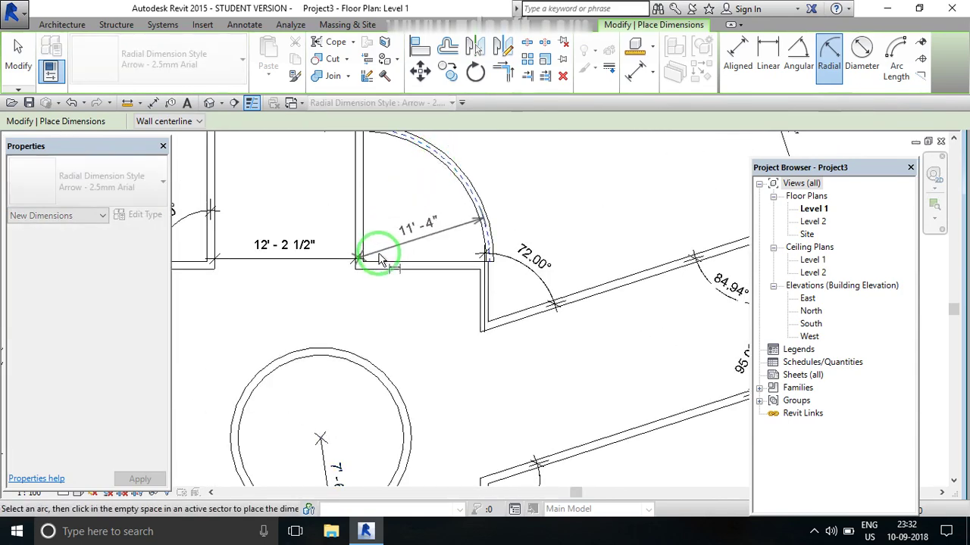
pyautogui.click(422, 222)
pyautogui.scroll(-1, 432, 199)
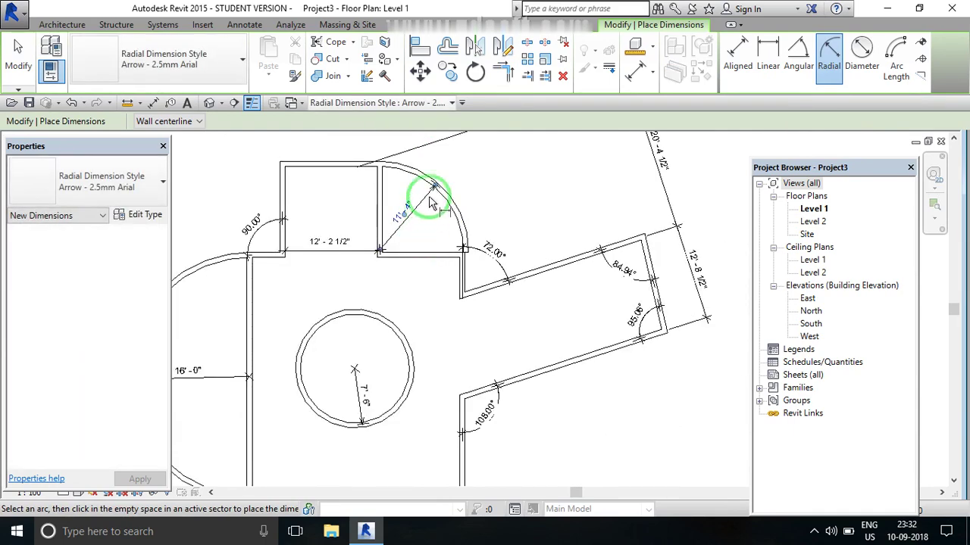
pyautogui.scroll(1, 444, 162)
pyautogui.rightClick(454, 162)
pyautogui.click(479, 173)
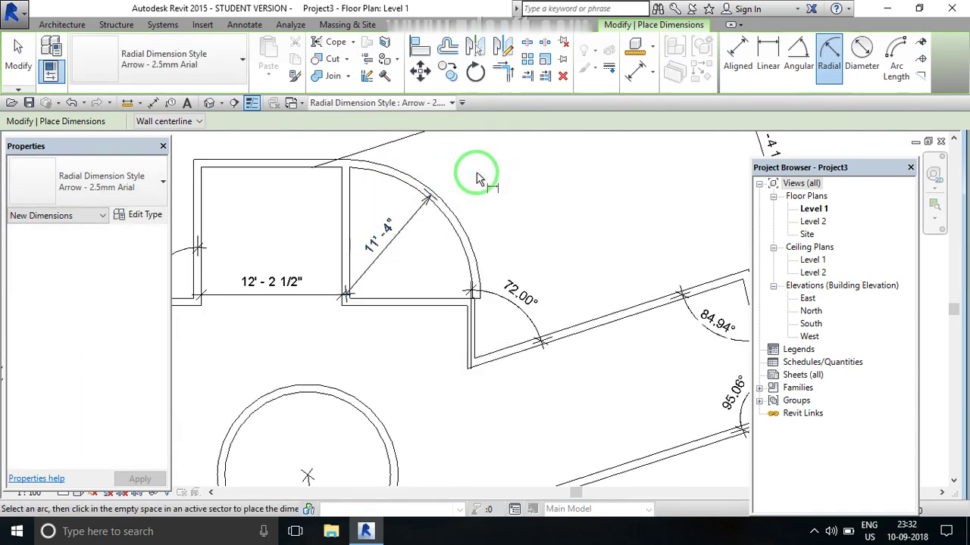
pyautogui.rightClick(484, 162)
pyautogui.click(494, 168)
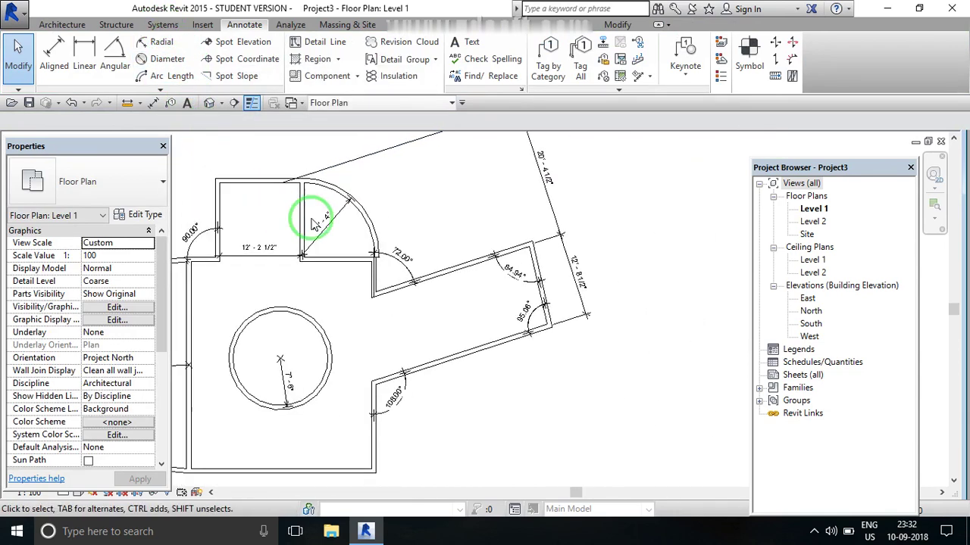
pyautogui.scroll(-2, 313, 217)
# Step: Add a ø 32'-0" diameter dimension across the large curved wall
pyautogui.scroll(-1, 326, 224)
pyautogui.click(175, 60)
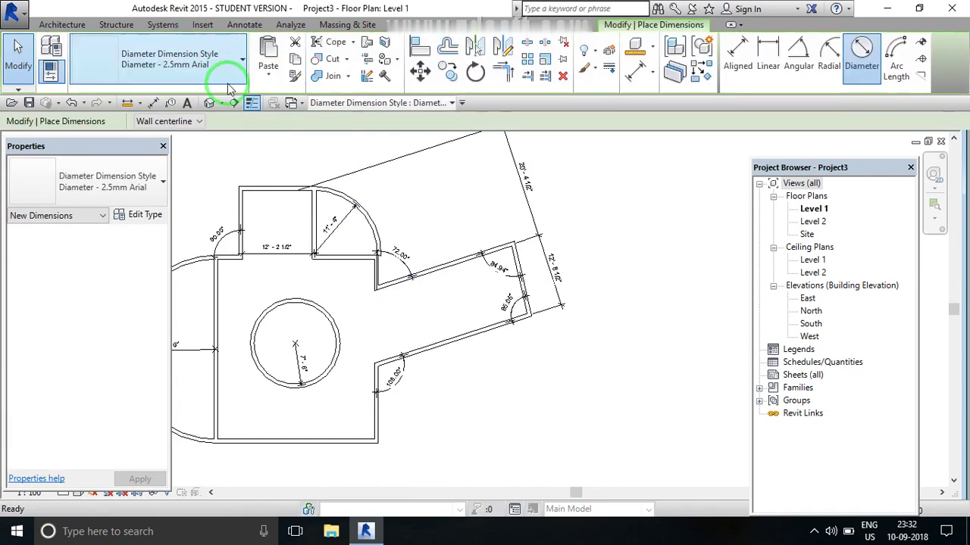
pyautogui.scroll(-1, 418, 199)
pyautogui.scroll(1, 222, 245)
pyautogui.scroll(2, 222, 249)
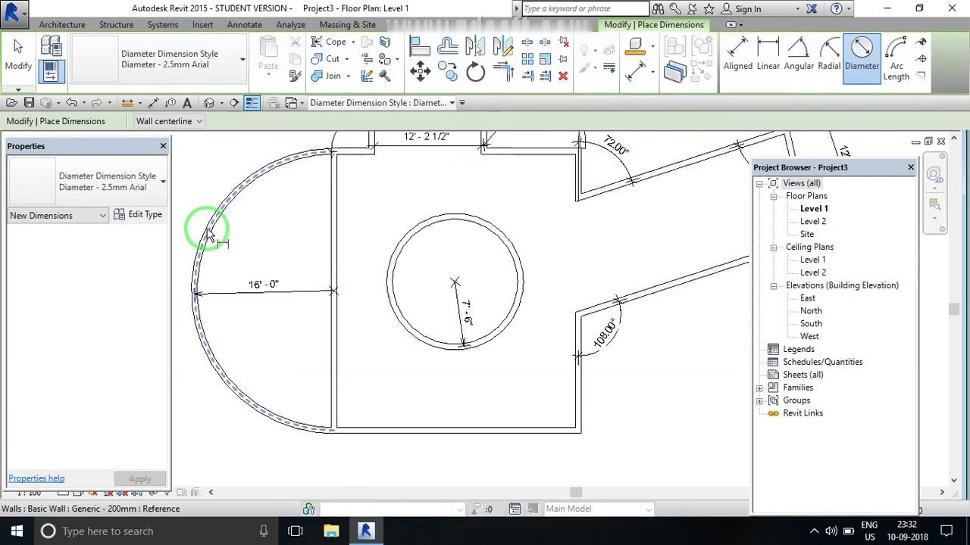
pyautogui.scroll(1, 206, 227)
pyautogui.click(213, 236)
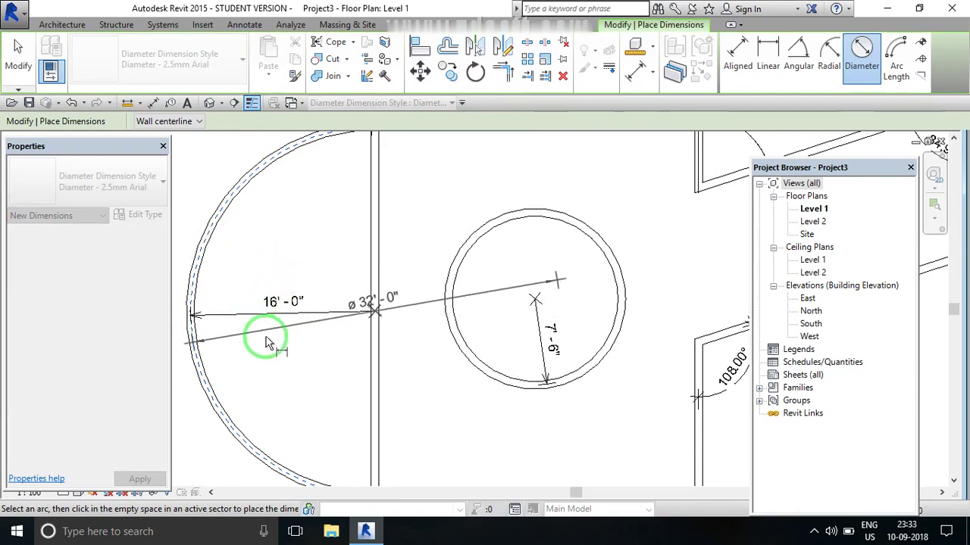
pyautogui.click(287, 369)
# Step: Place a ø 15'-0" diameter dimension across the central circle wall
pyautogui.scroll(-2, 424, 288)
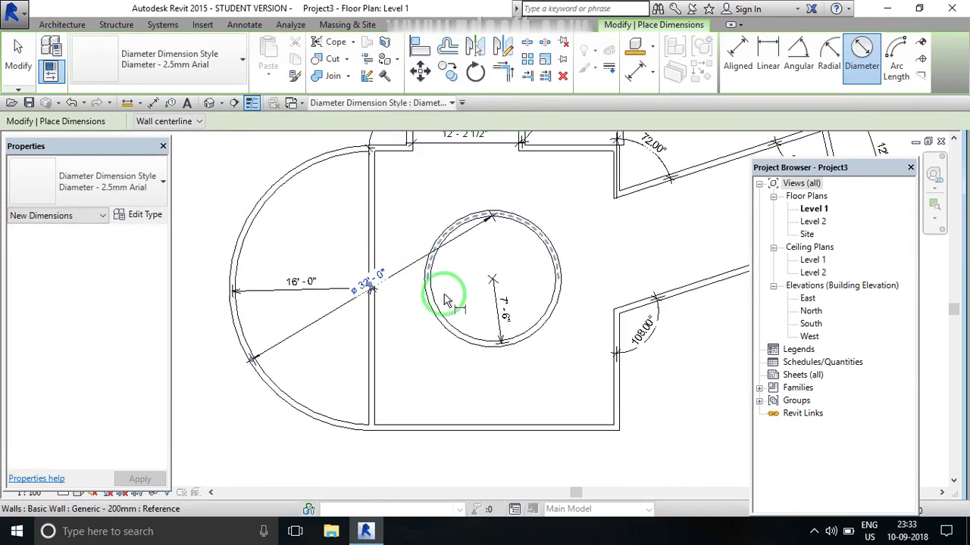
pyautogui.scroll(3, 506, 277)
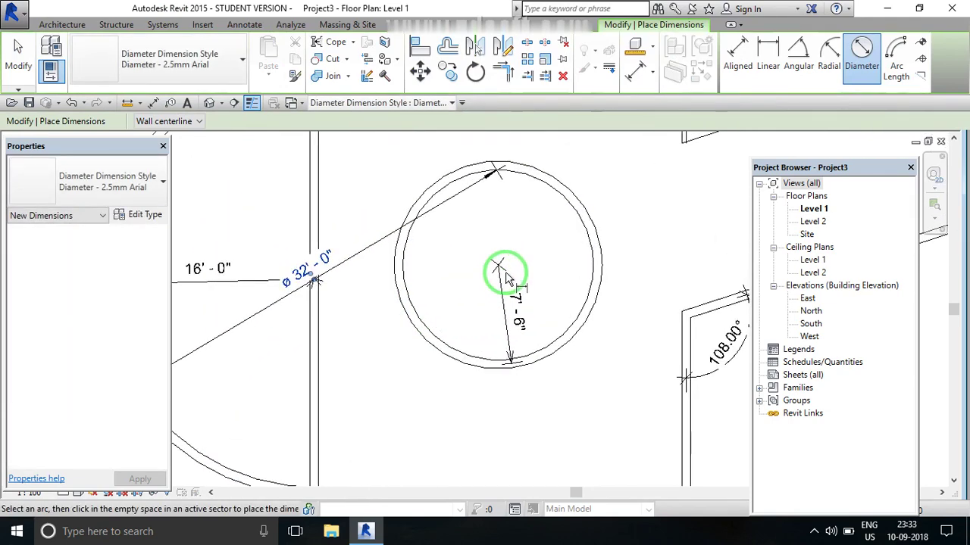
pyautogui.click(425, 339)
pyautogui.click(456, 282)
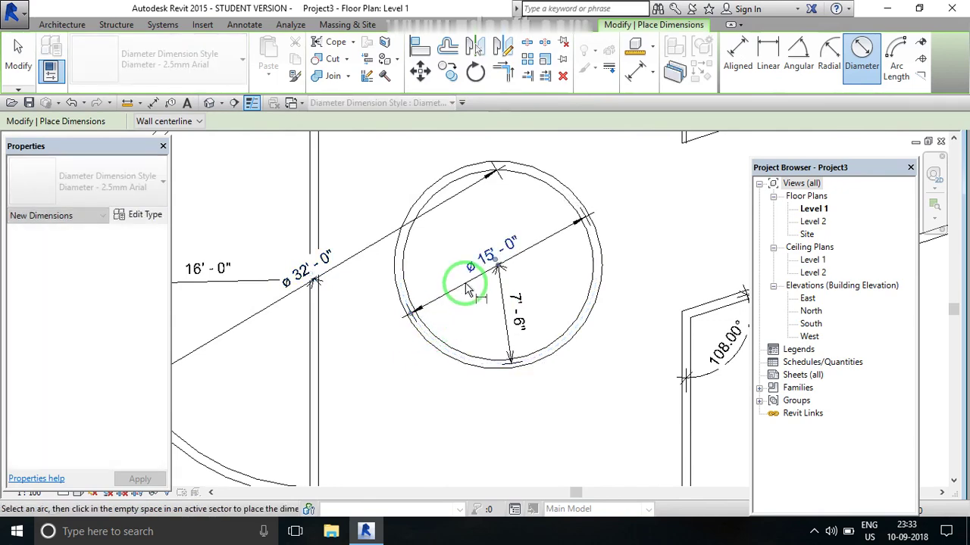
pyautogui.scroll(-3, 425, 278)
pyautogui.scroll(3, 456, 256)
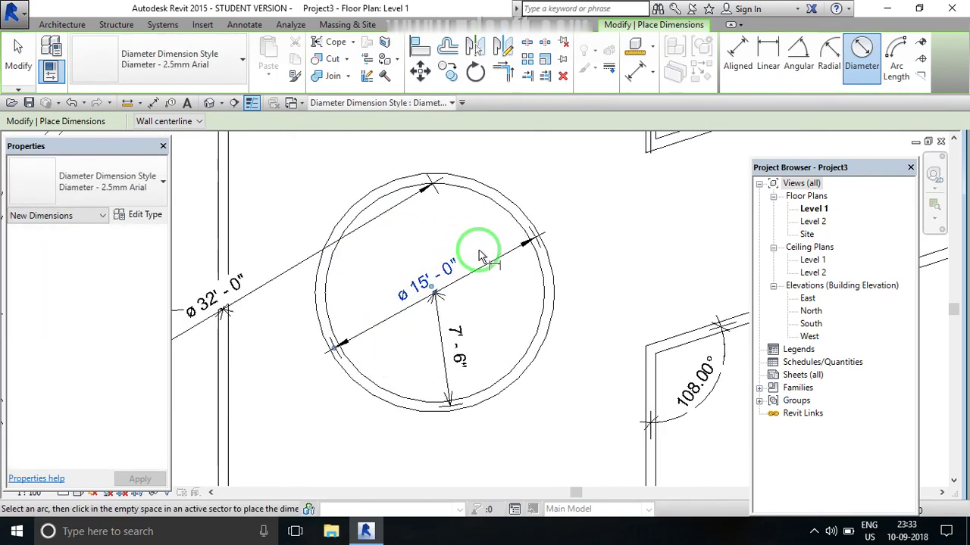
pyautogui.scroll(-1, 477, 258)
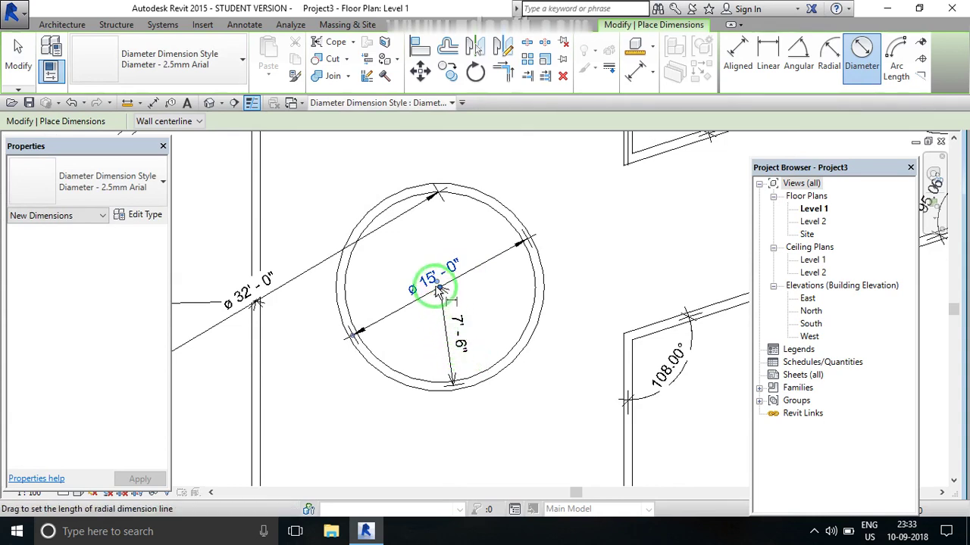
pyautogui.scroll(2, 441, 289)
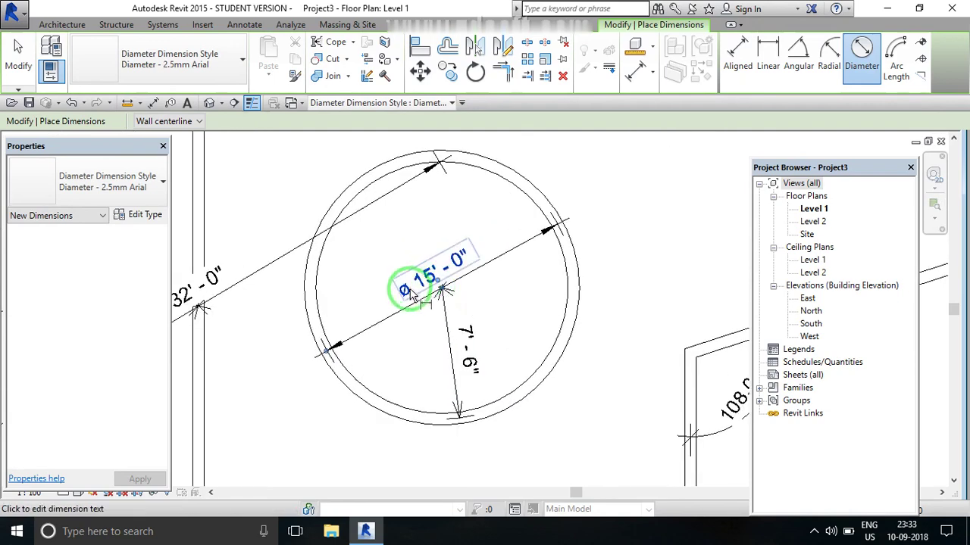
pyautogui.scroll(-2, 442, 290)
pyautogui.scroll(-2, 442, 289)
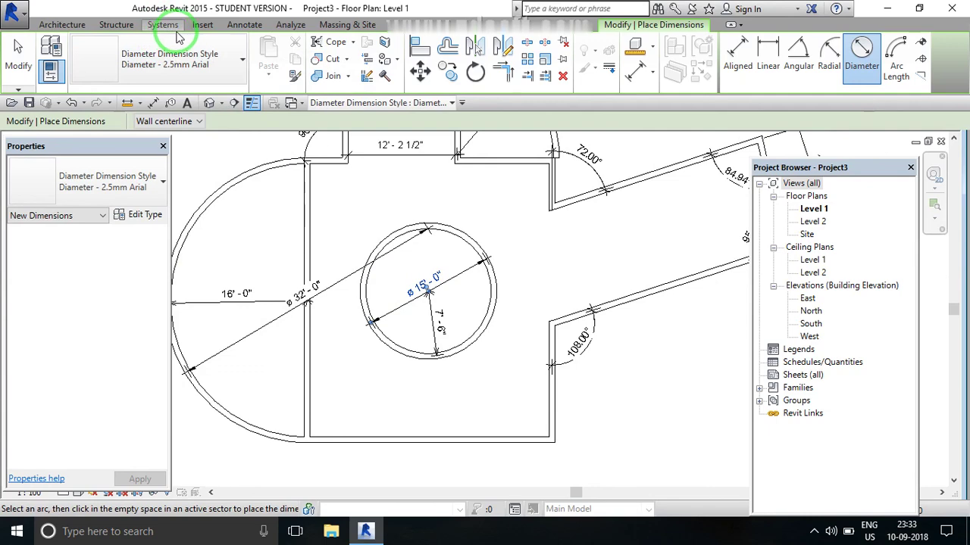
# Step: Return to the Annotate tab's commands
pyautogui.click(244, 25)
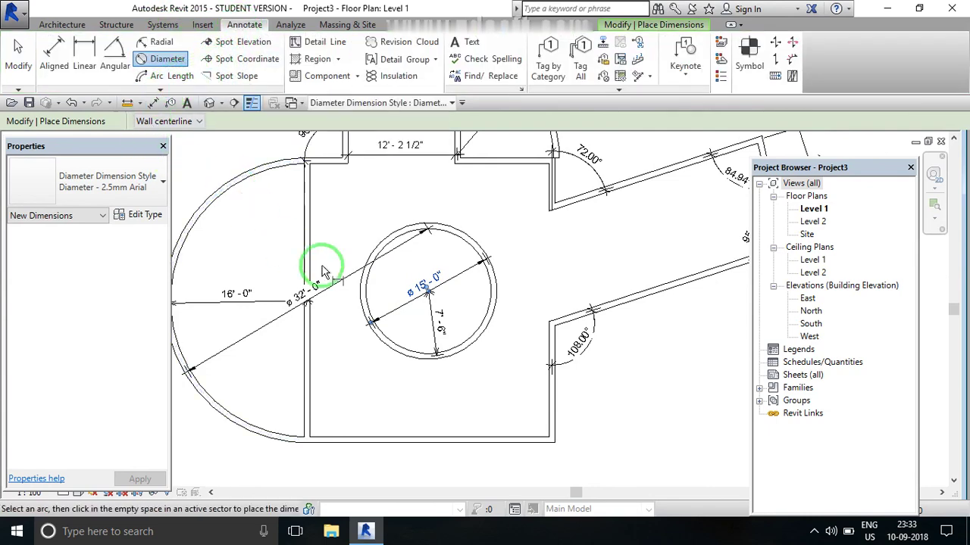
pyautogui.scroll(-3, 254, 281)
pyautogui.scroll(2, 307, 224)
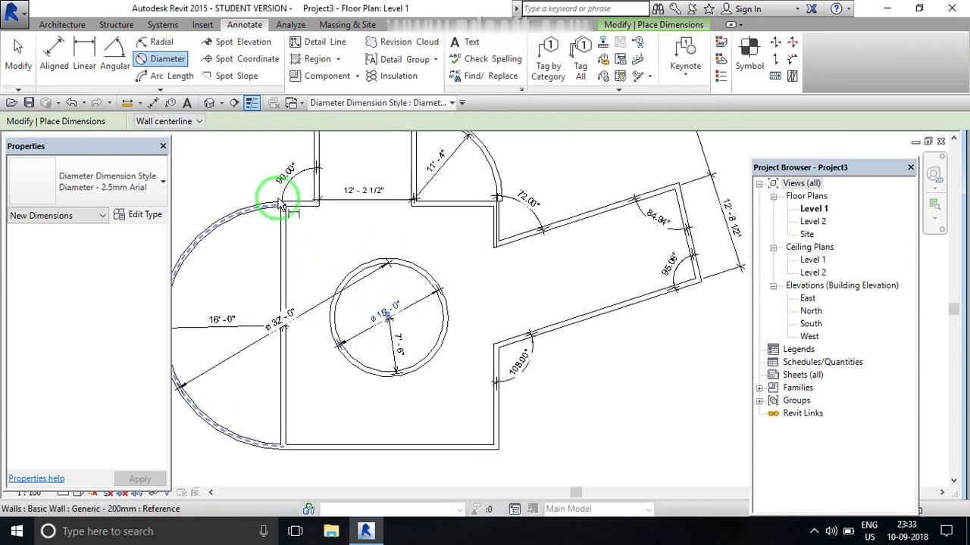
# Step: Start an Arc Length dimension and pick the large semicircular wall on the left
pyautogui.click(172, 78)
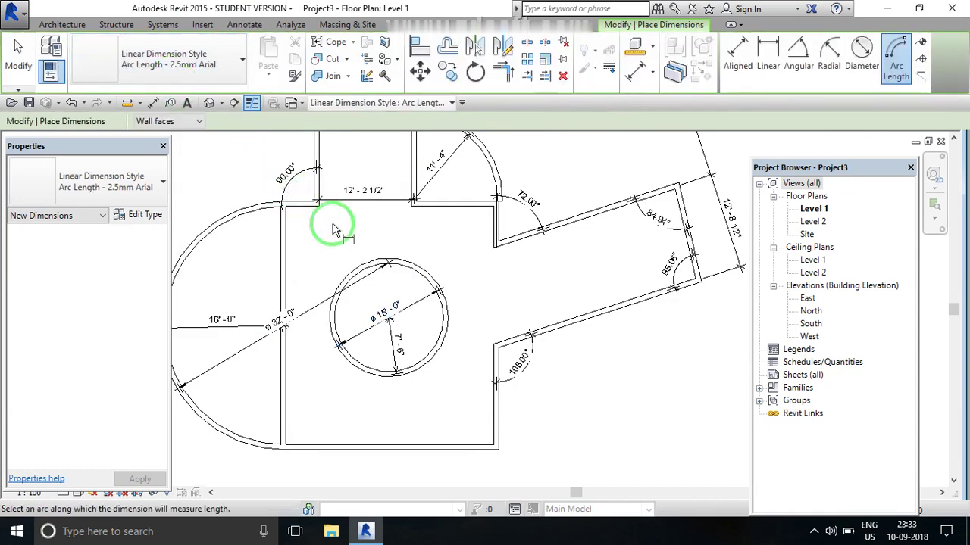
pyautogui.scroll(-2, 379, 273)
pyautogui.scroll(3, 319, 331)
pyautogui.scroll(2, 289, 381)
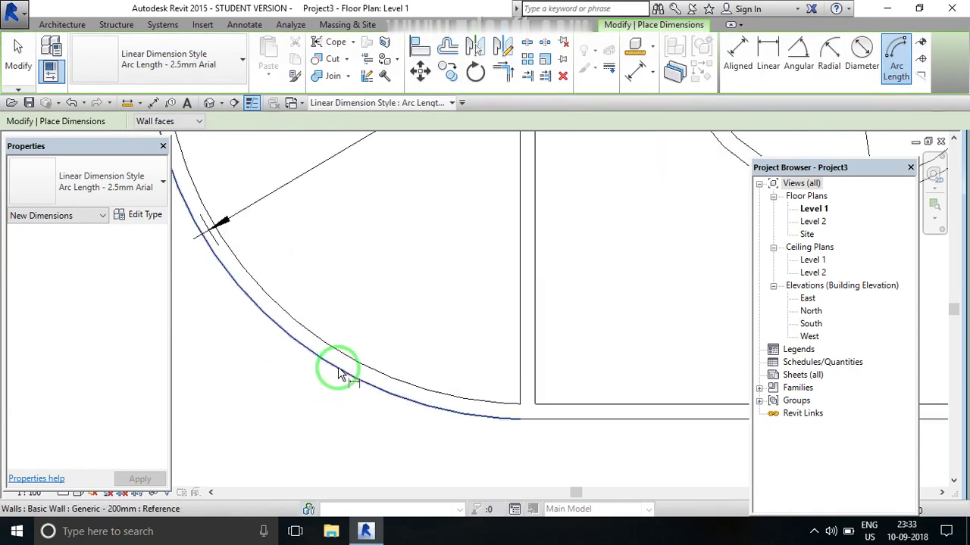
pyautogui.click(344, 367)
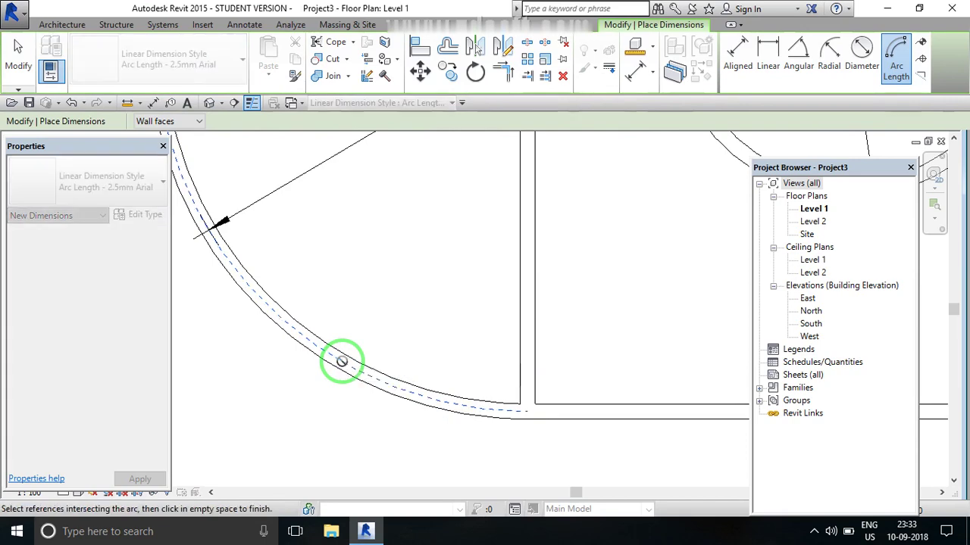
pyautogui.scroll(-3, 359, 350)
pyautogui.scroll(-2, 372, 355)
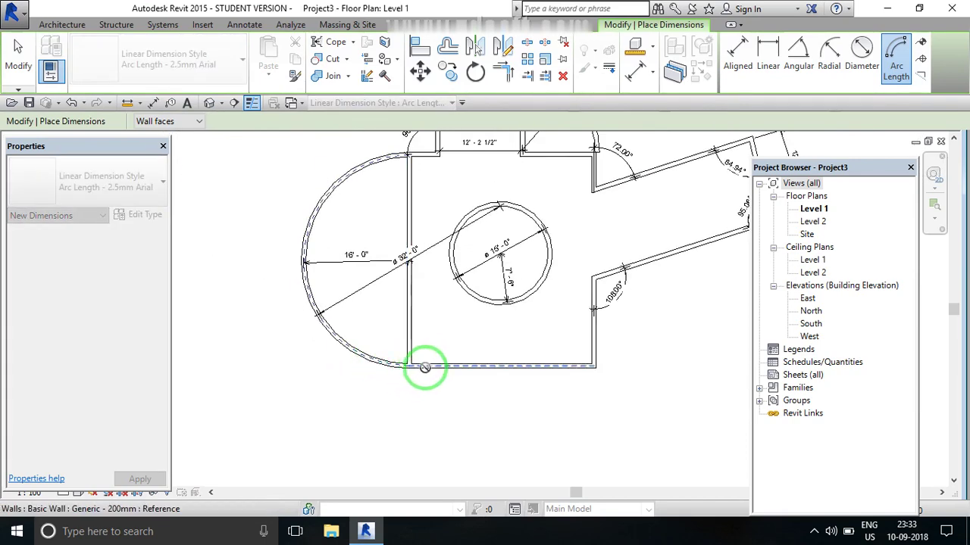
pyautogui.scroll(1, 425, 369)
pyautogui.scroll(1, 413, 368)
pyautogui.scroll(2, 409, 366)
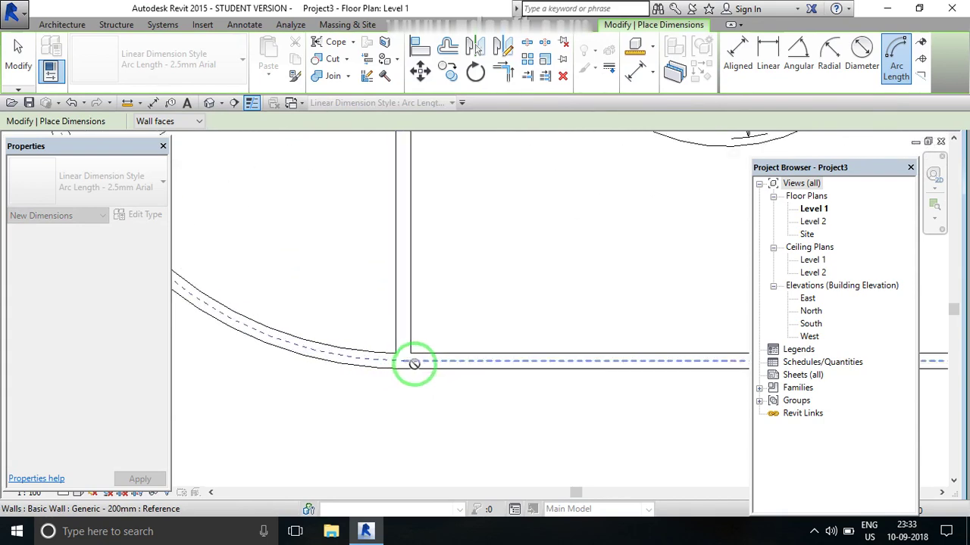
pyautogui.scroll(-1, 417, 360)
pyautogui.scroll(-2, 412, 374)
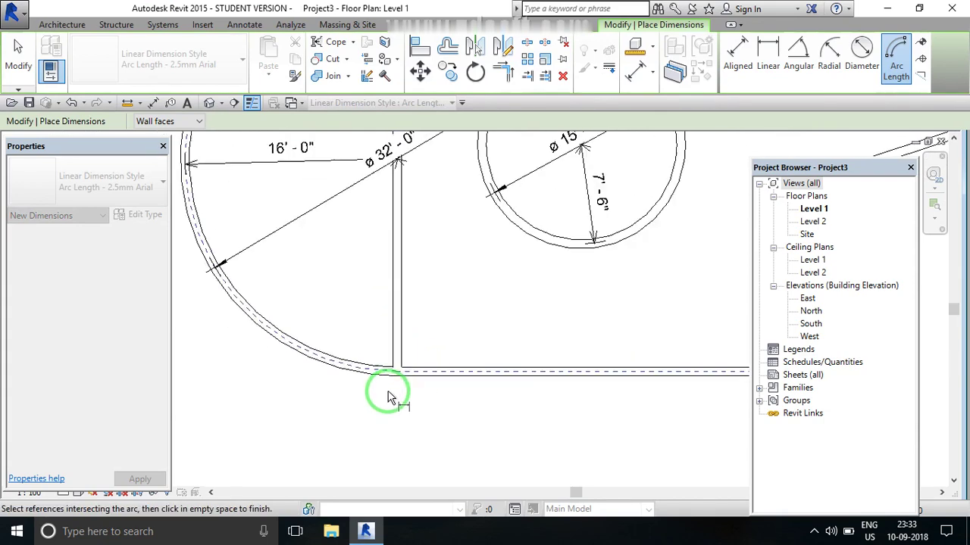
pyautogui.scroll(-1, 383, 396)
pyautogui.scroll(-1, 389, 353)
pyautogui.scroll(1, 394, 151)
pyautogui.scroll(1, 396, 169)
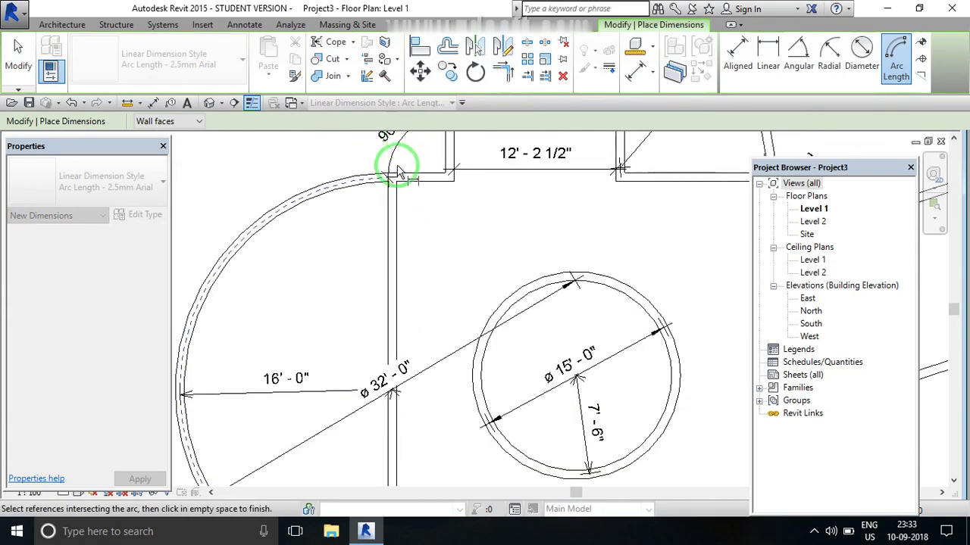
pyautogui.scroll(2, 403, 197)
pyautogui.scroll(-1, 425, 201)
pyautogui.scroll(-1, 449, 202)
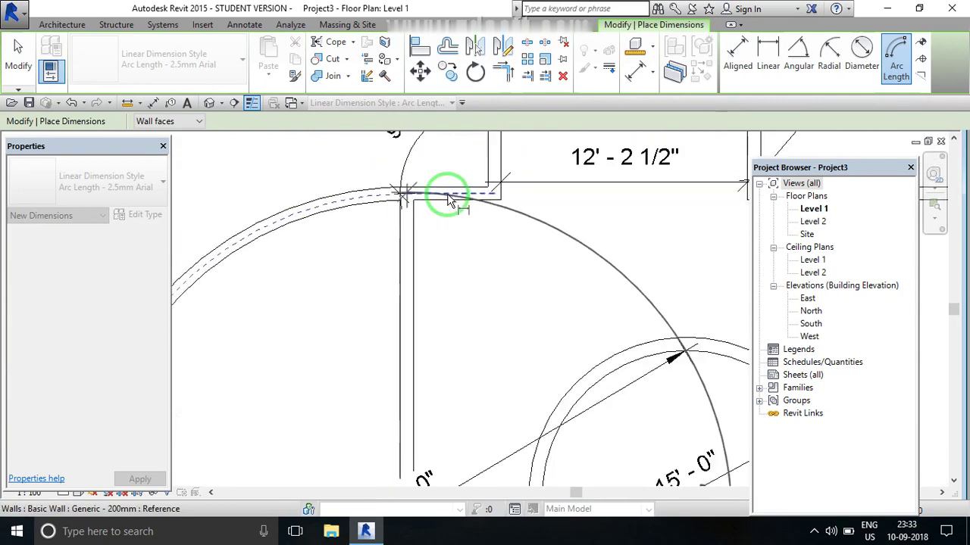
pyautogui.scroll(-1, 428, 212)
pyautogui.scroll(-1, 440, 209)
pyautogui.scroll(-1, 447, 205)
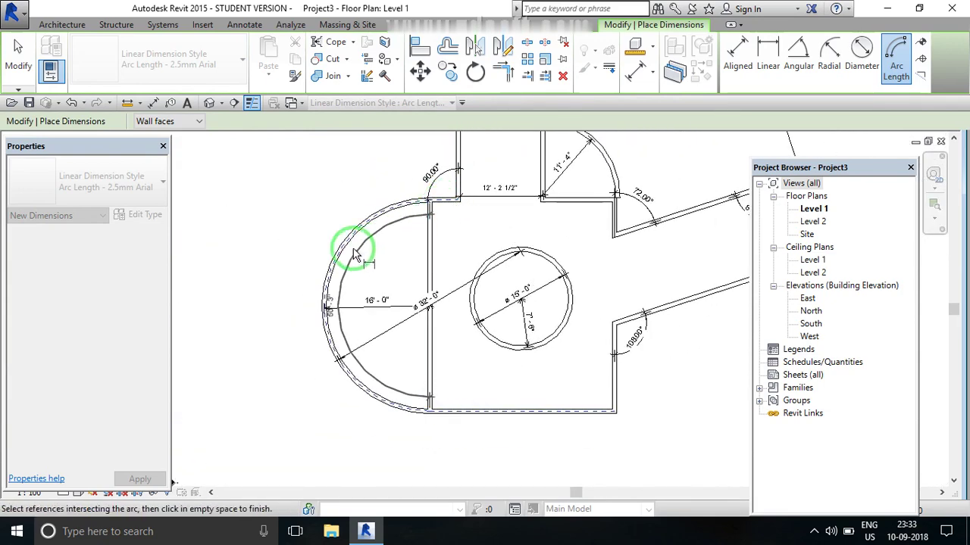
pyautogui.scroll(1, 331, 277)
pyautogui.scroll(1, 330, 274)
pyautogui.scroll(1, 326, 275)
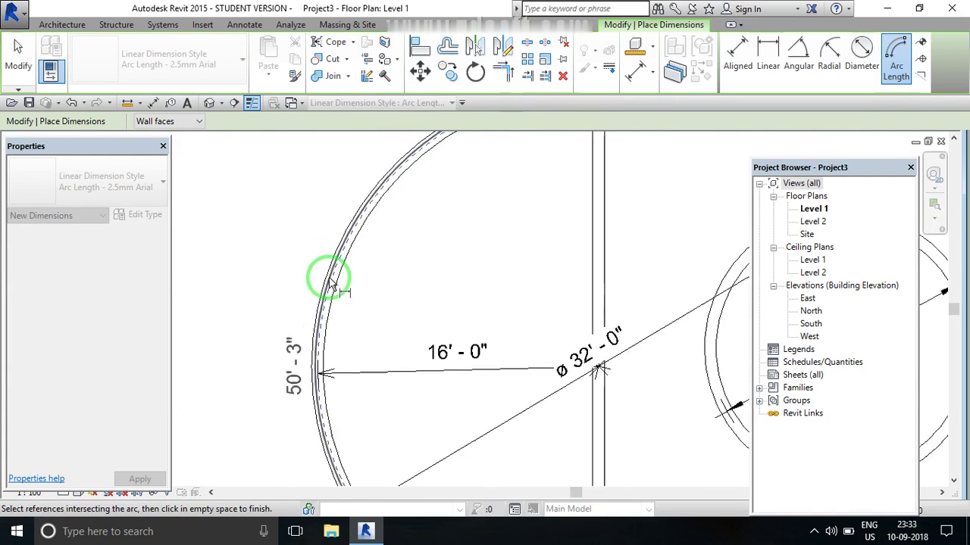
pyautogui.scroll(1, 316, 300)
pyautogui.scroll(-1, 310, 345)
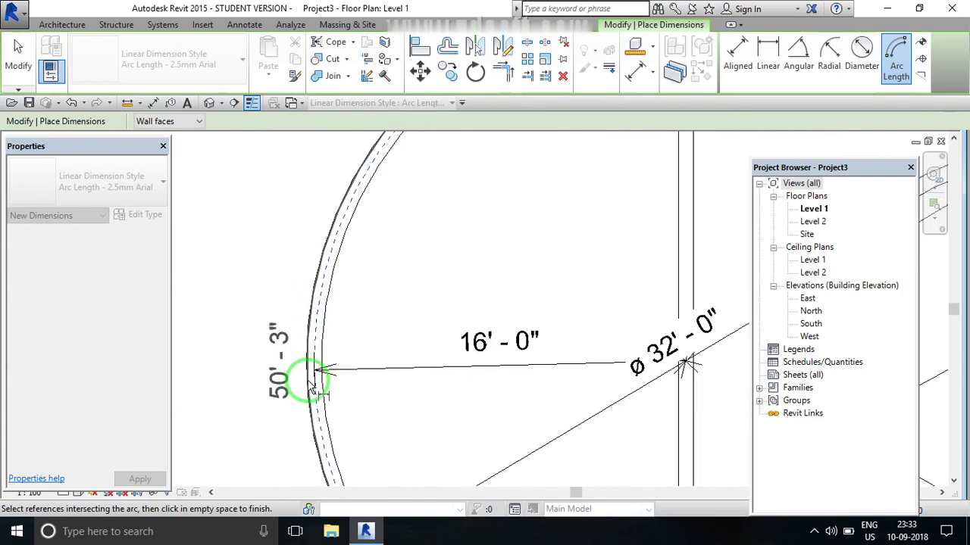
pyautogui.scroll(1, 311, 383)
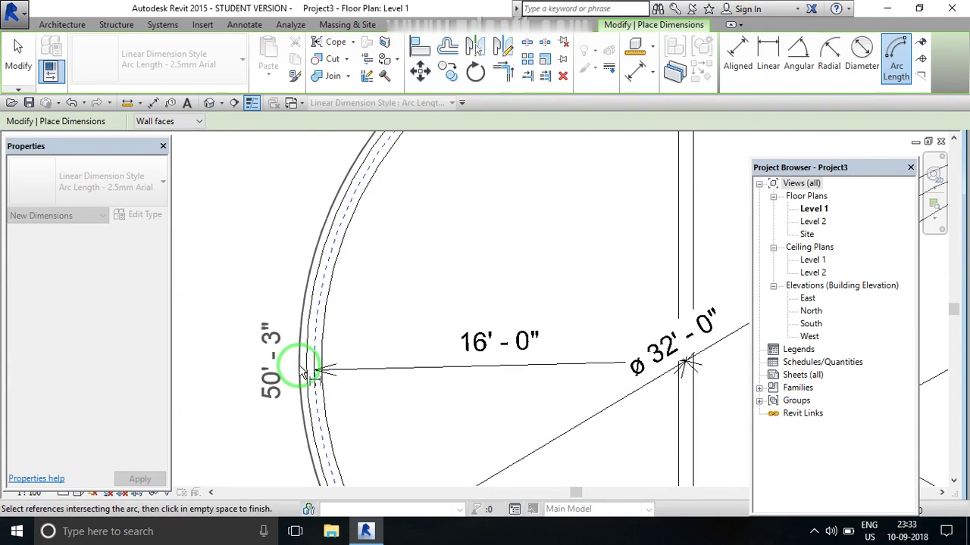
# Step: Place the 50'-3" arc length dimension beside the semicircular wall
pyautogui.click(300, 370)
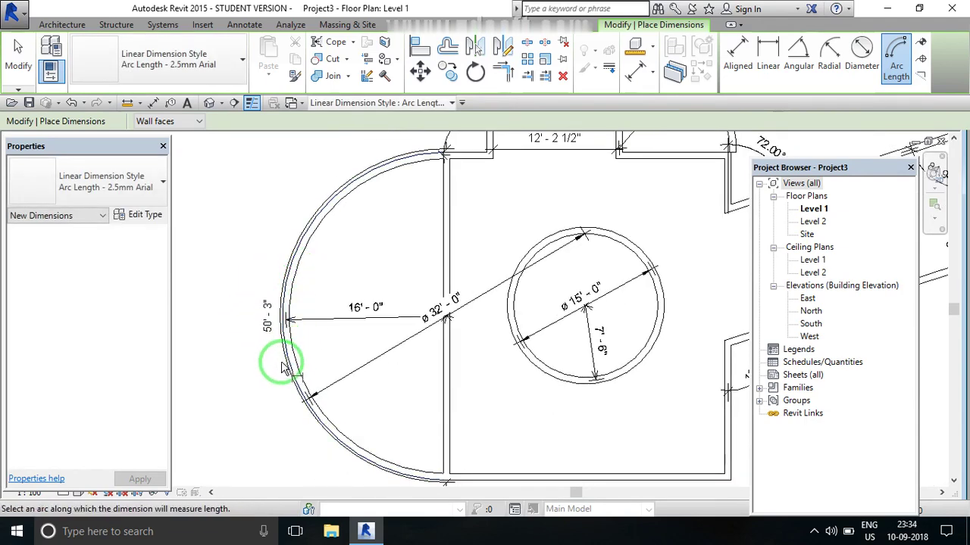
pyautogui.scroll(2, 267, 341)
pyautogui.scroll(-1, 256, 322)
pyautogui.scroll(1, 257, 310)
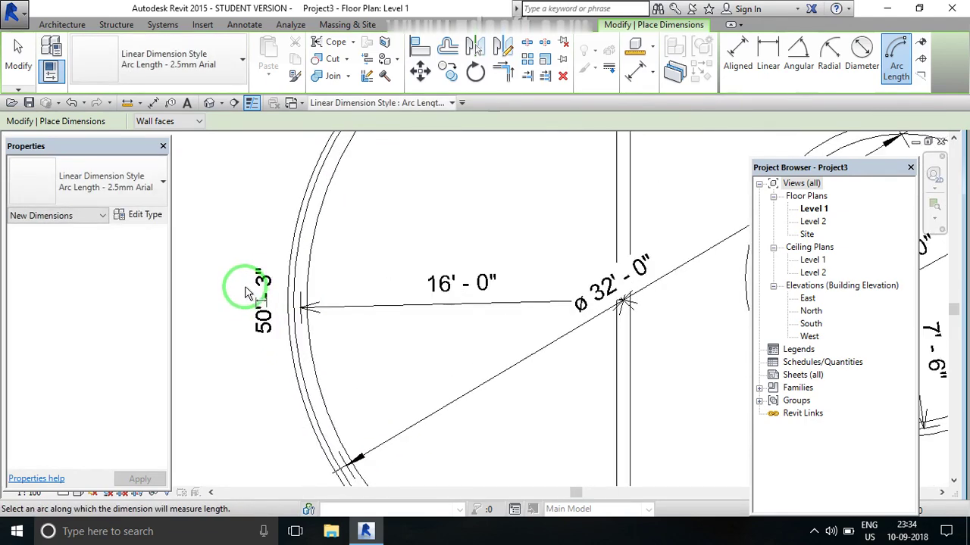
pyautogui.scroll(-2, 250, 295)
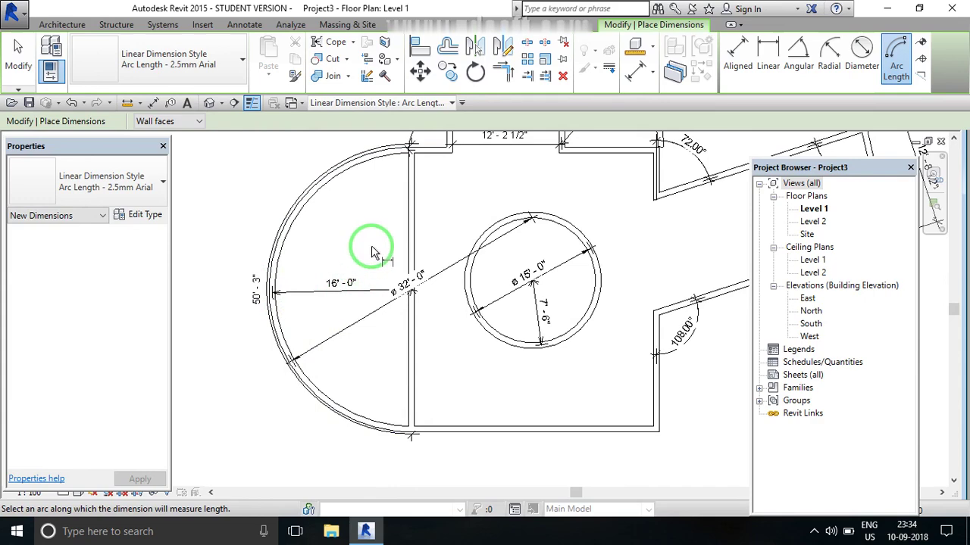
pyautogui.scroll(-2, 379, 281)
pyautogui.scroll(3, 485, 266)
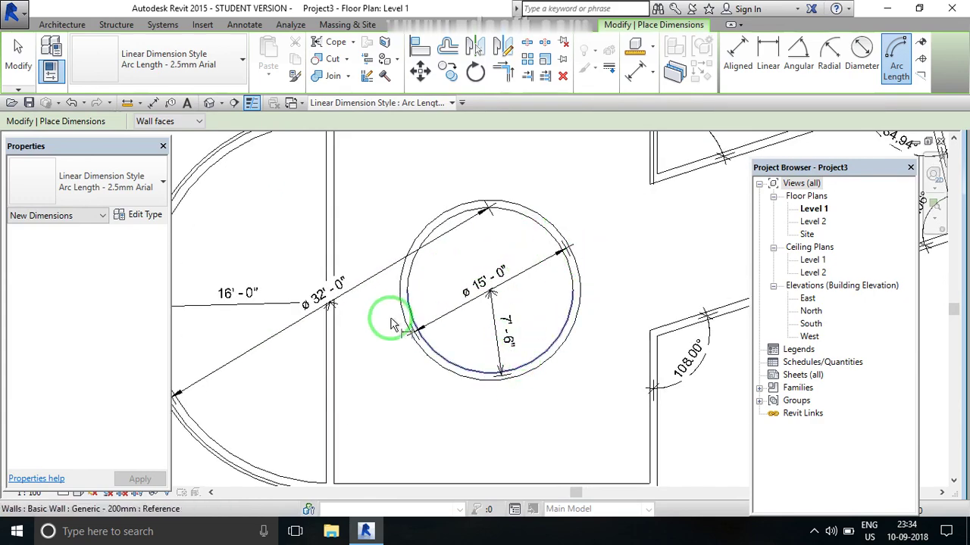
pyautogui.scroll(-3, 387, 318)
pyautogui.scroll(2, 502, 185)
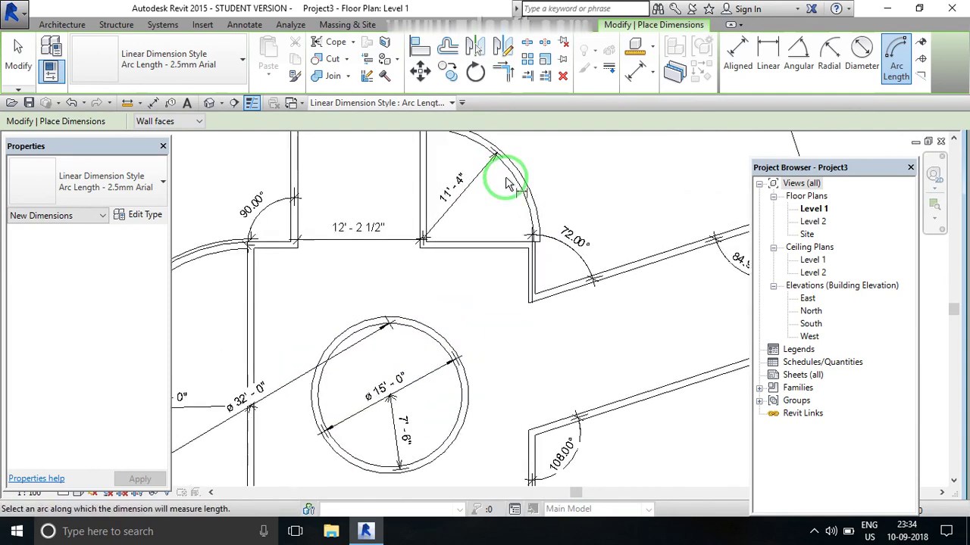
pyautogui.scroll(-2, 383, 228)
# Step: Cancel the Arc Length dimension tool twice to return to the Annotate tools
pyautogui.scroll(2, 383, 205)
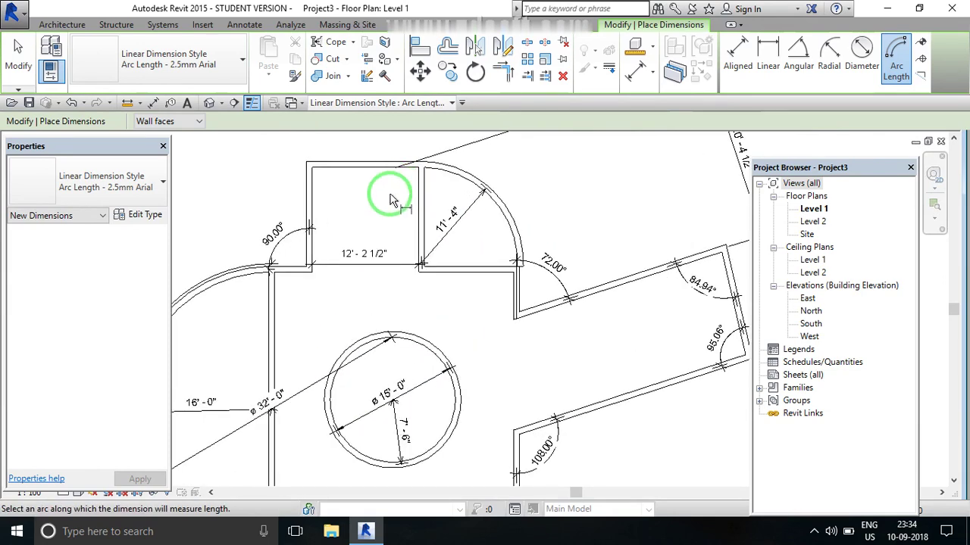
pyautogui.rightClick(366, 182)
pyautogui.click(381, 189)
pyautogui.rightClick(345, 191)
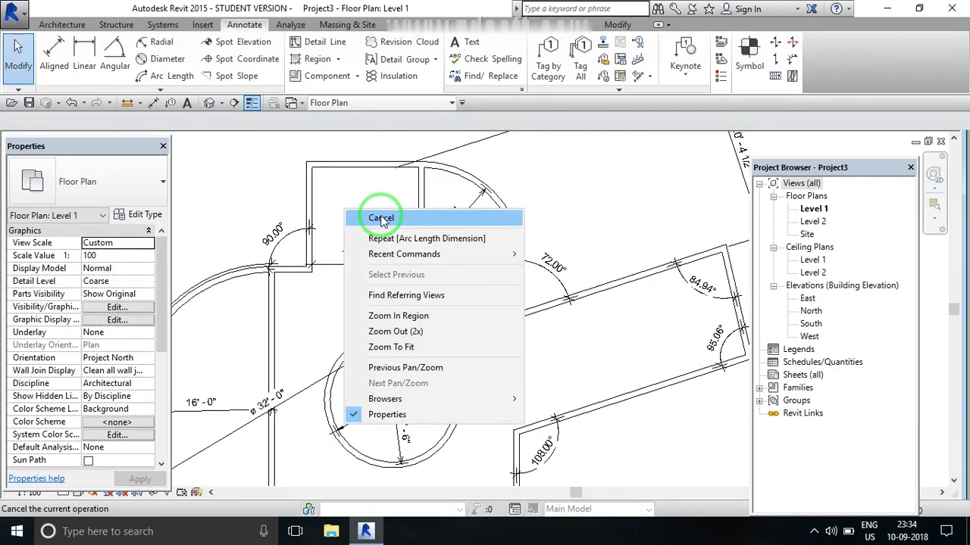
pyautogui.click(368, 213)
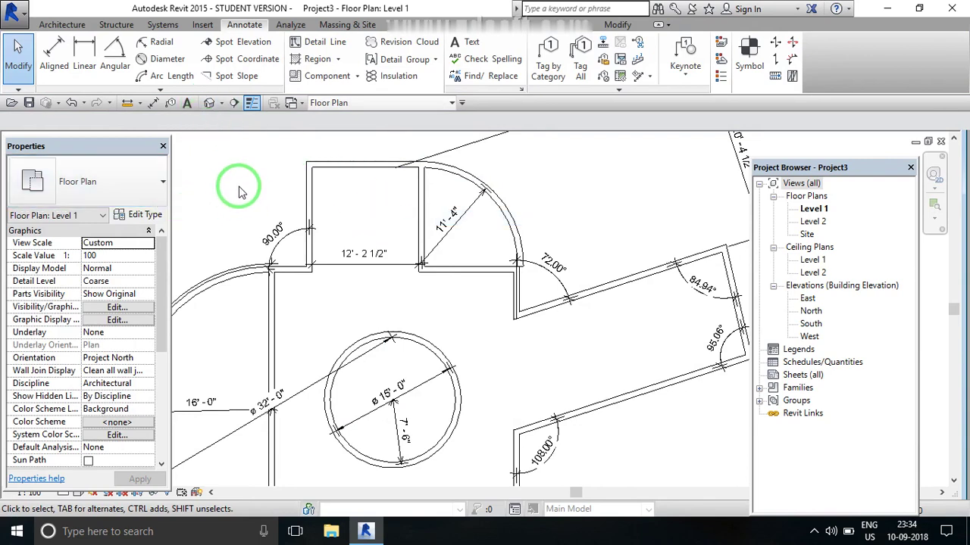
# Step: Zoom out and pan to show the entire dimensioned Level 1 plan
pyautogui.scroll(-2, 300, 189)
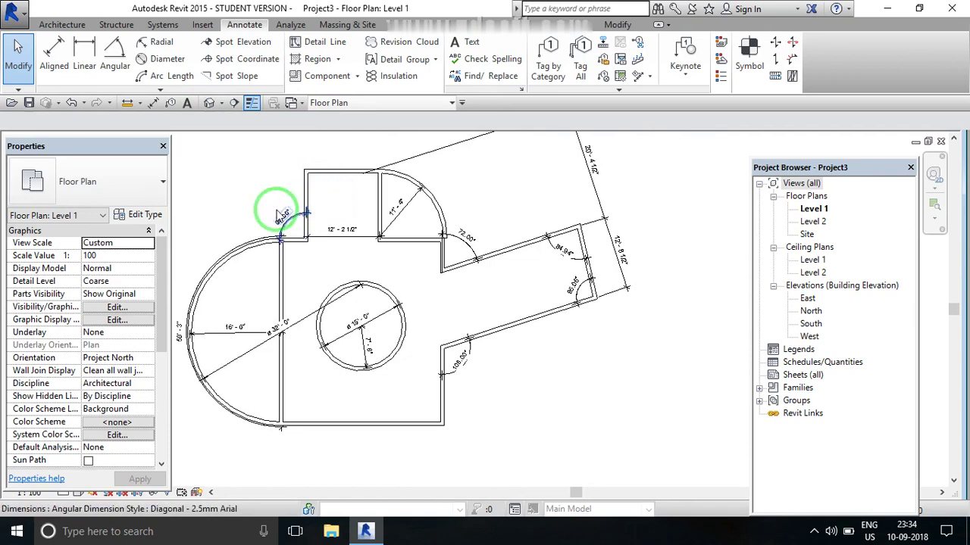
pyautogui.scroll(-1, 228, 191)
pyautogui.moveTo(228, 191); pyautogui.dragTo(270, 206, button='middle')
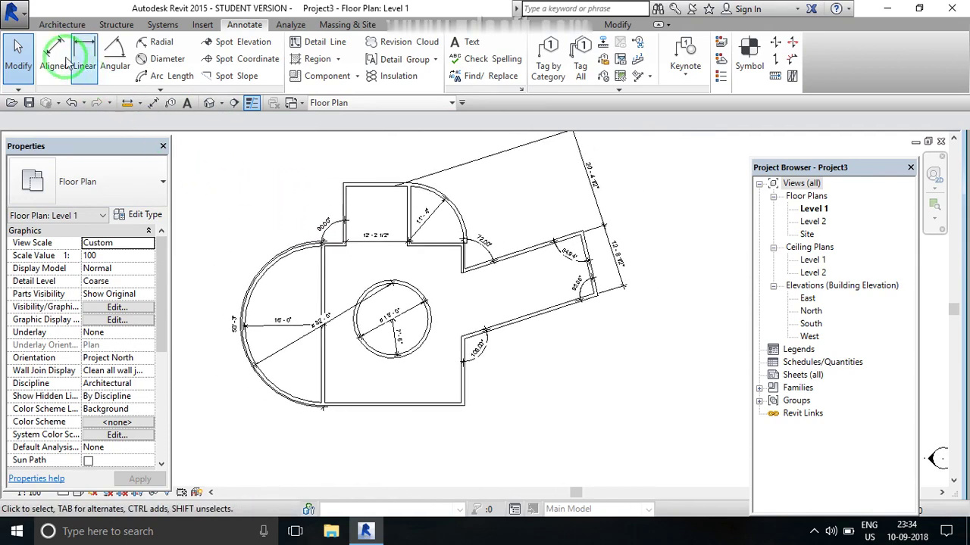